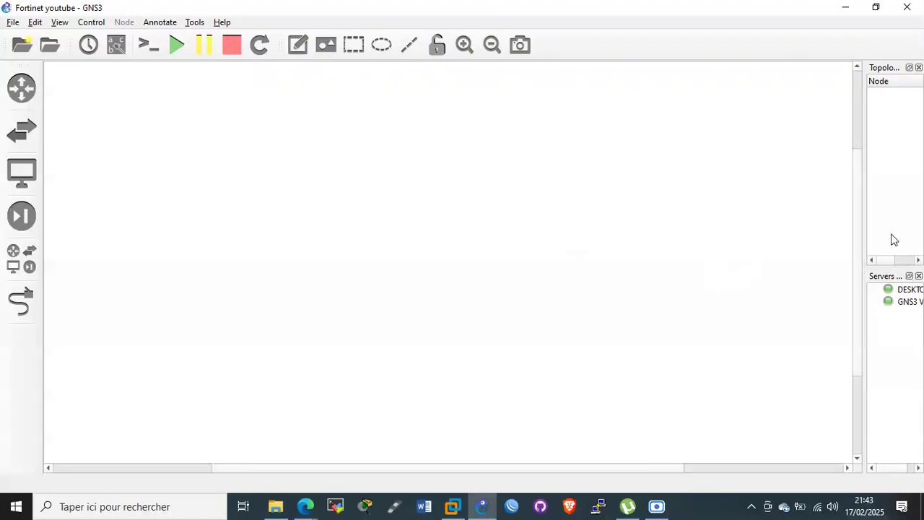
# From Browse all devices, create a new template installed from the GNS3 server appliance list.
pyautogui.moveTo(859, 261); pyautogui.dragTo(849, 151)
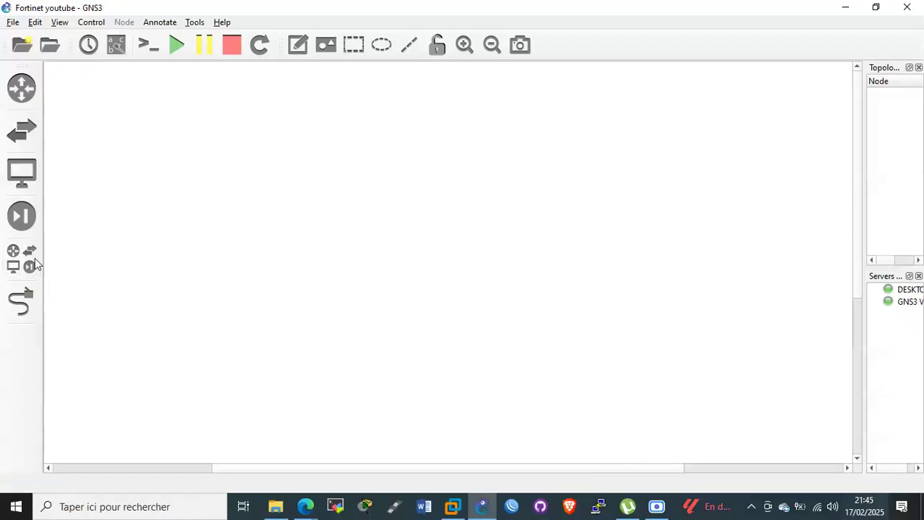
pyautogui.click(27, 265)
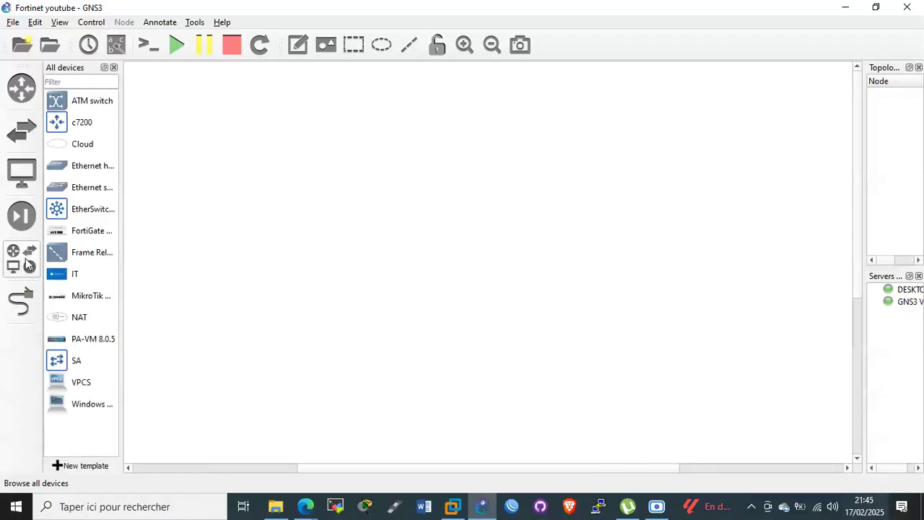
pyautogui.click(58, 467)
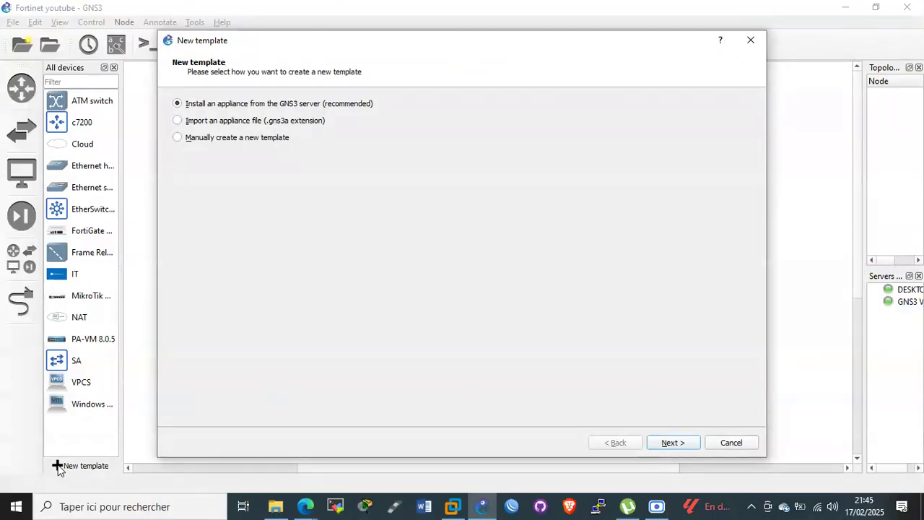
pyautogui.click(669, 442)
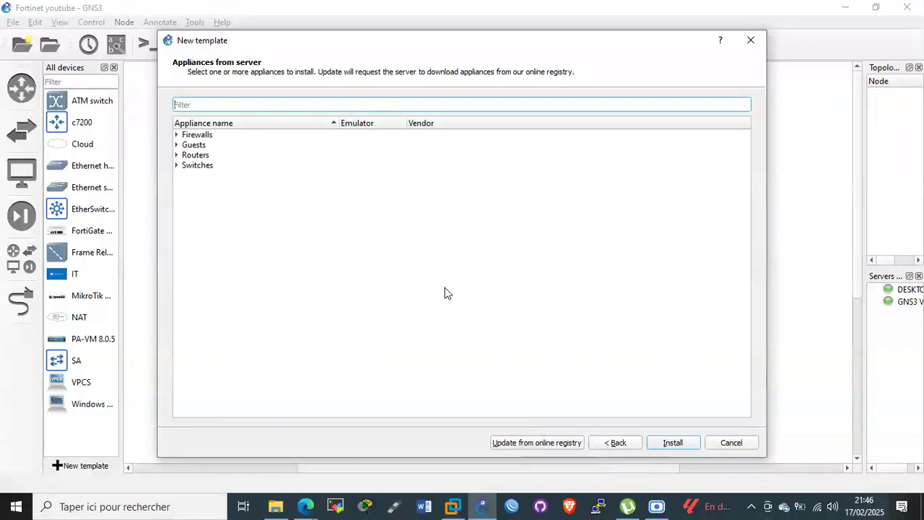
# Install the FortiGate appliance from Firewalls on the GNS3 VM, advancing to its required files.
pyautogui.click(176, 135)
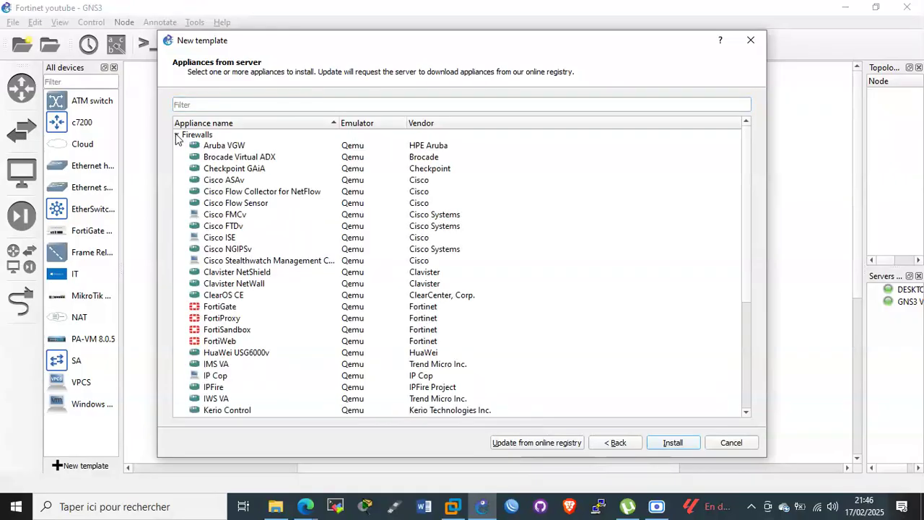
pyautogui.click(223, 311)
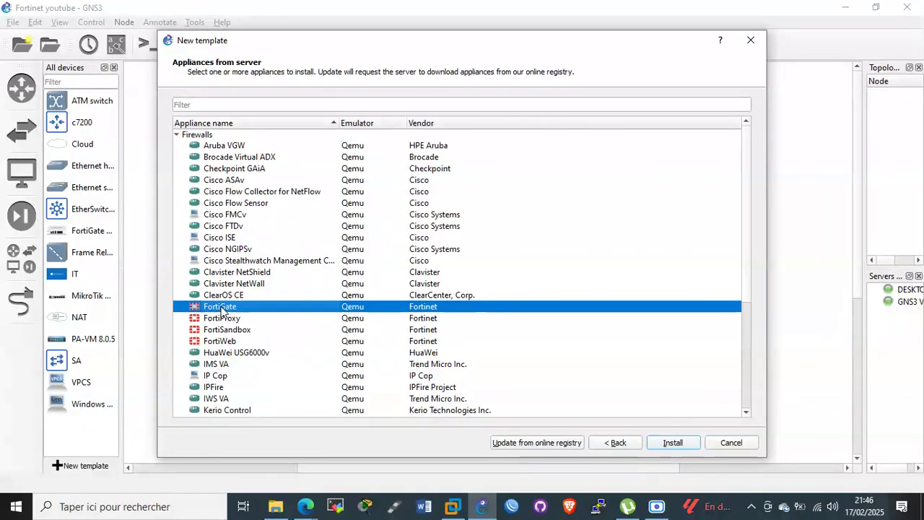
pyautogui.click(670, 444)
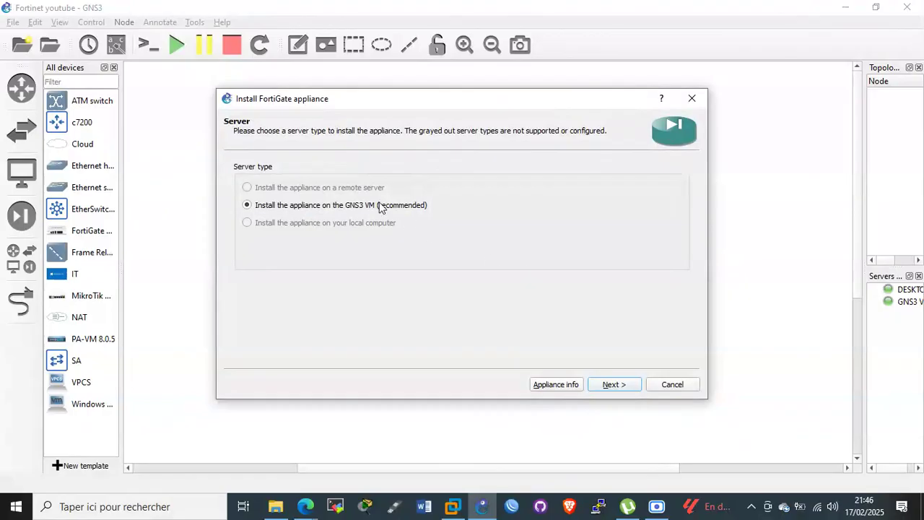
pyautogui.click(611, 385)
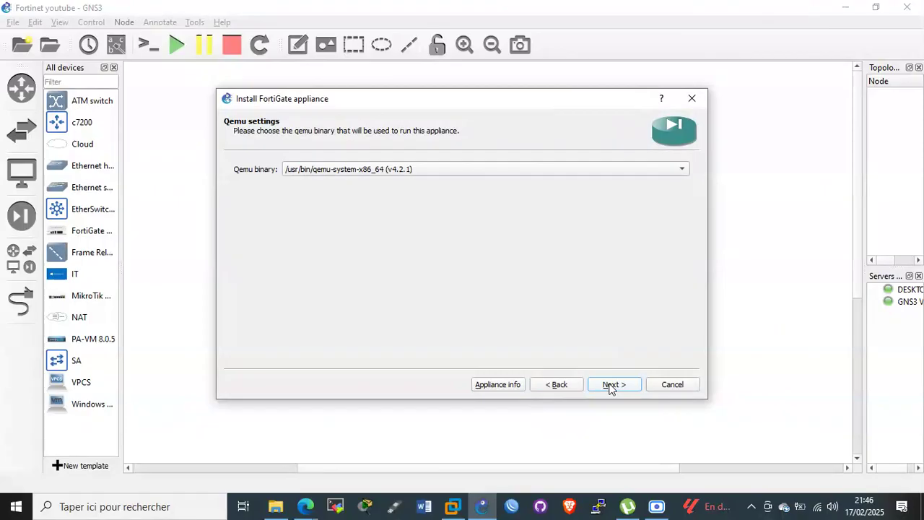
pyautogui.click(610, 385)
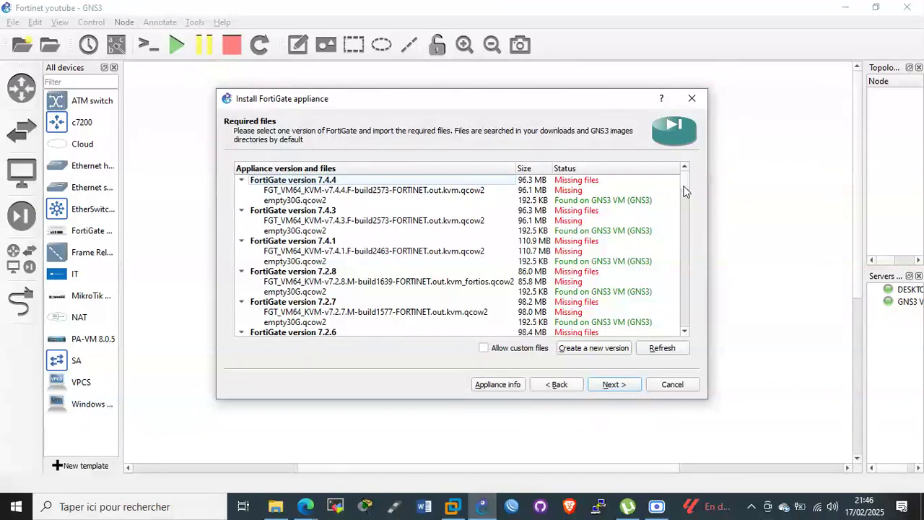
# Scroll the required files list, then bring up the FGT folder in File Explorer.
pyautogui.moveTo(685, 191); pyautogui.dragTo(684, 217)
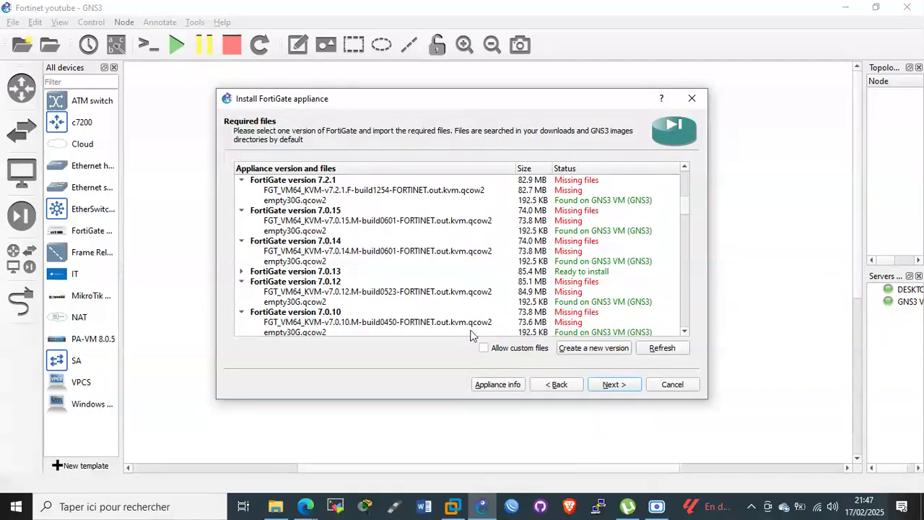
pyautogui.click(272, 508)
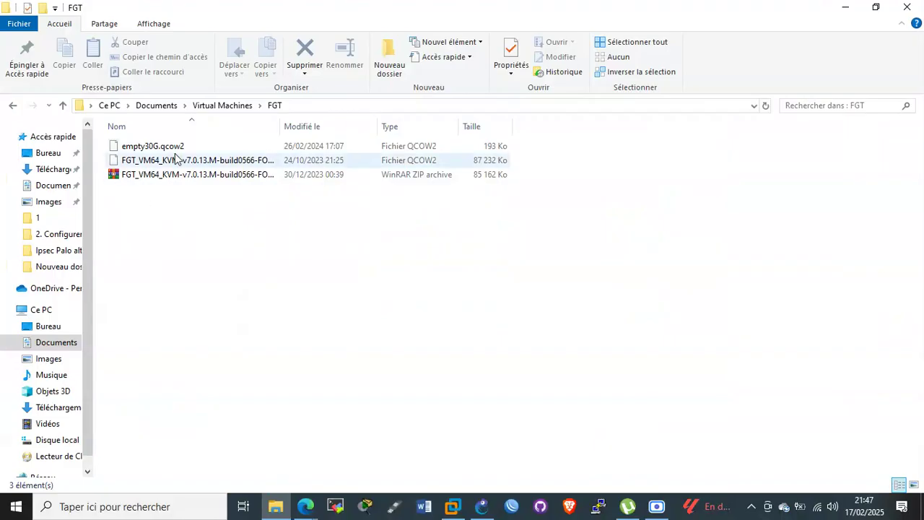
# Widen the Nom column to show full FortiGate v7.0.13 file names, then minimize File Explorer.
pyautogui.moveTo(285, 121); pyautogui.dragTo(357, 135)
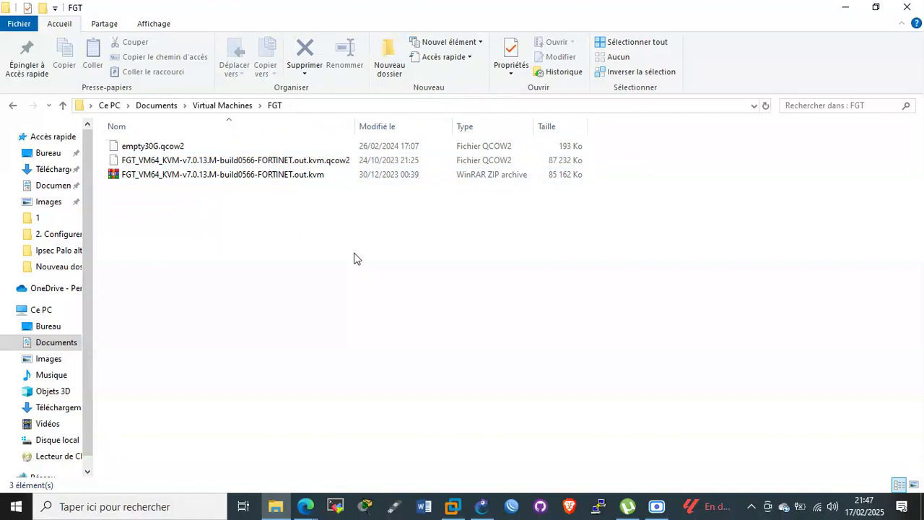
pyautogui.click(846, 8)
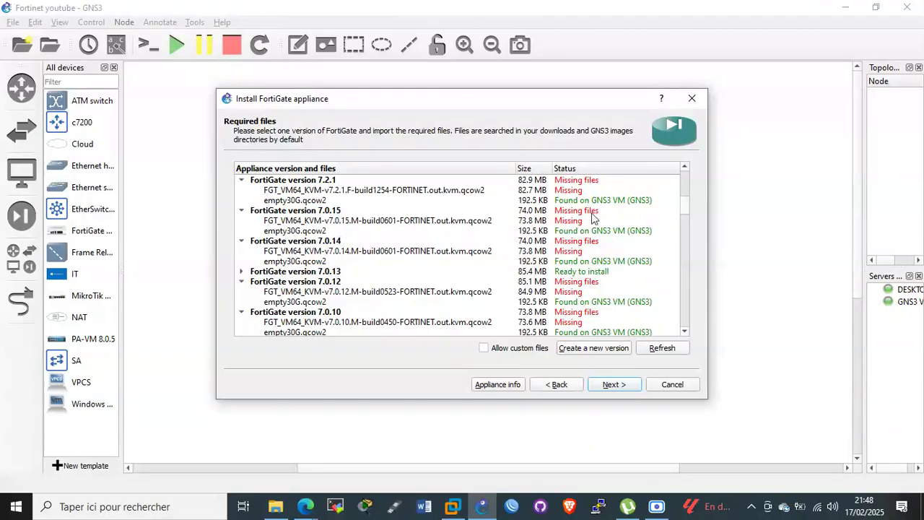
pyautogui.moveTo(681, 210); pyautogui.dragTo(702, 212)
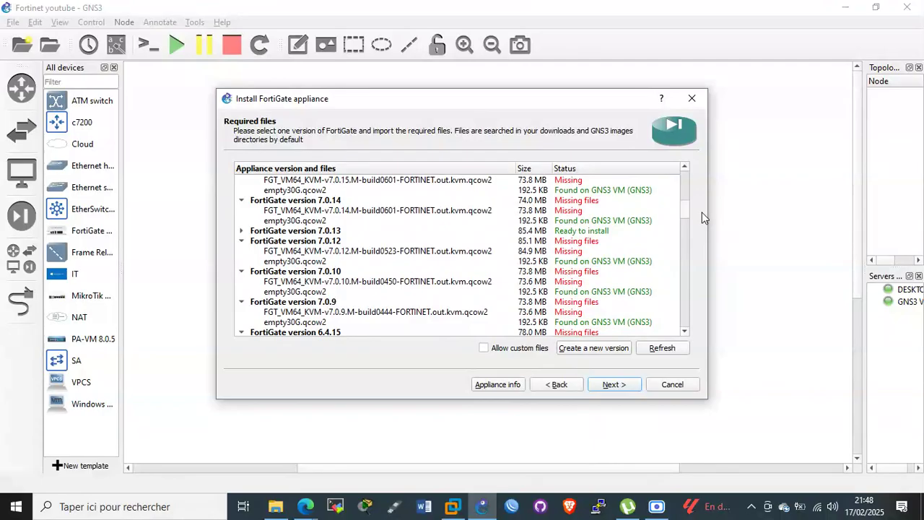
pyautogui.moveTo(702, 212); pyautogui.dragTo(701, 211)
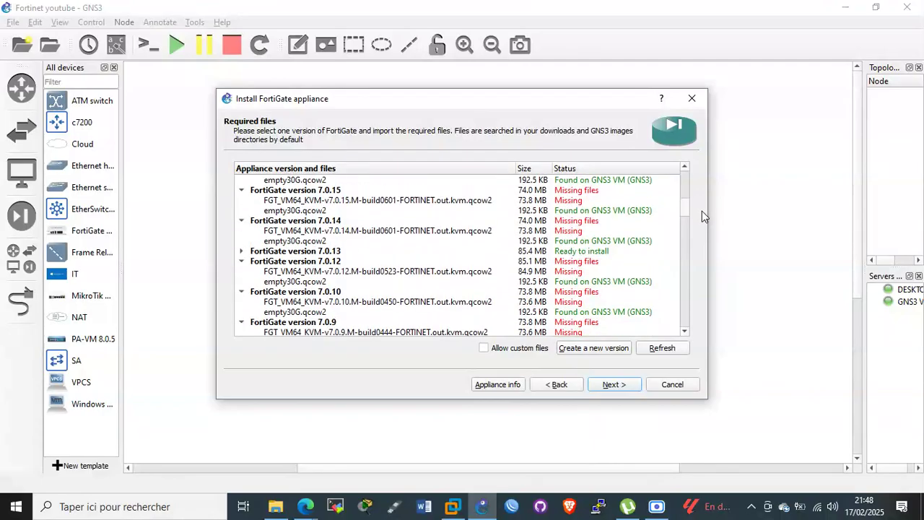
pyautogui.moveTo(702, 211); pyautogui.dragTo(700, 208)
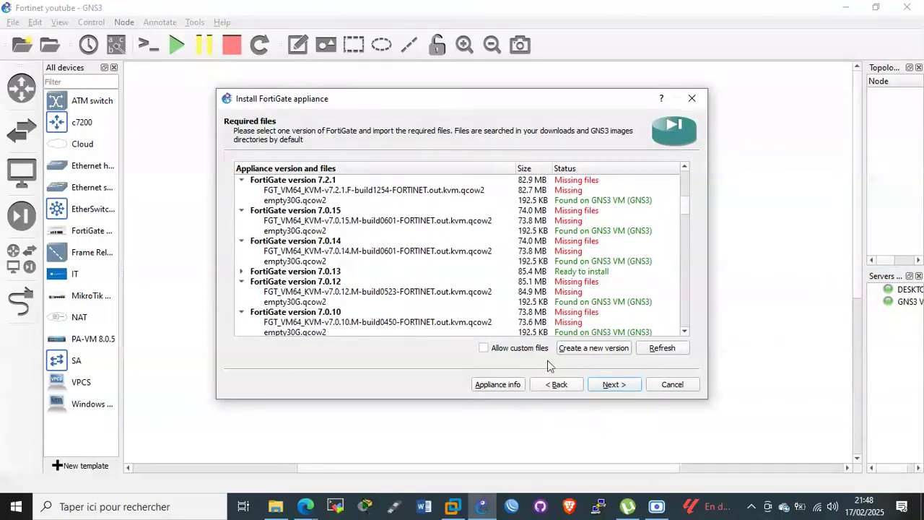
# Create a new FortiGate appliance version named 7.0.13.
pyautogui.click(586, 352)
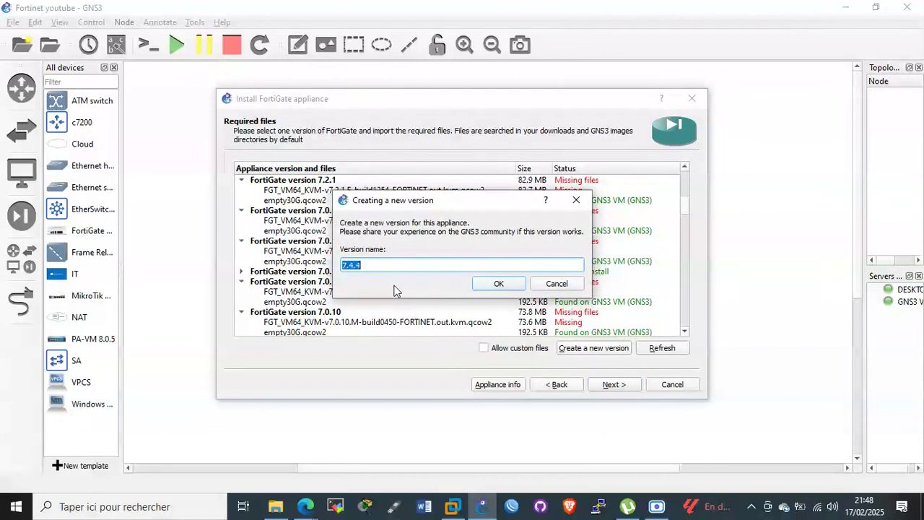
pyautogui.press('End')
pyautogui.press('BackSpace')
pyautogui.press('BackSpace')
pyautogui.press('BackSpace')
pyautogui.write('0.')
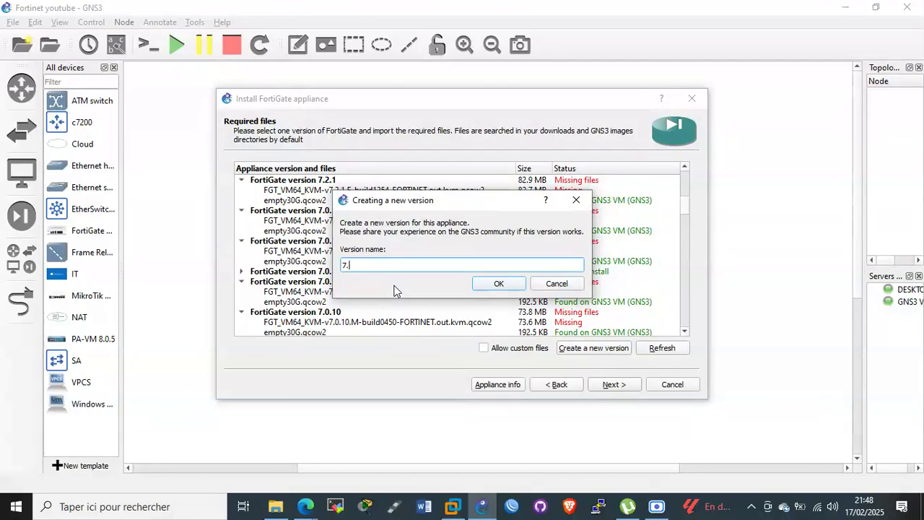
pyautogui.write('13')
pyautogui.click(497, 283)
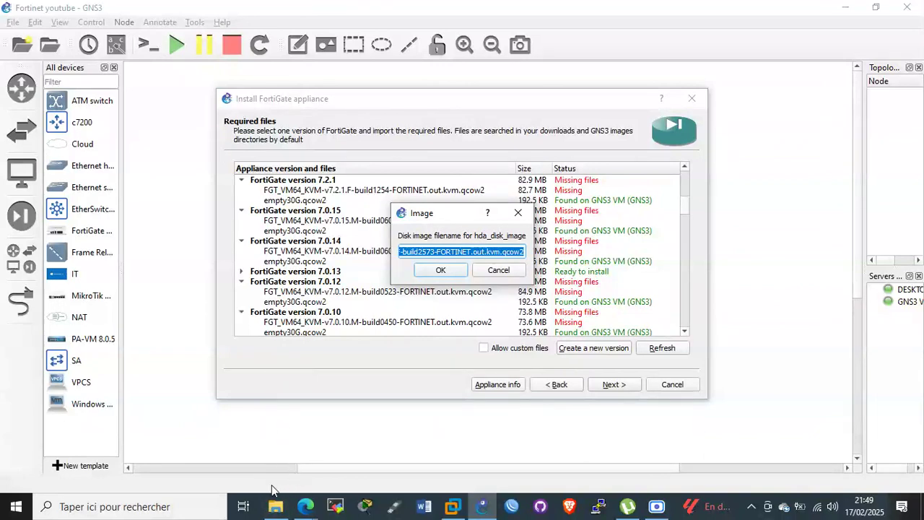
# Copy the FortiGate v7.0.13 qcow2 file name from Explorer into the hda_disk_image filename field.
pyautogui.click(275, 508)
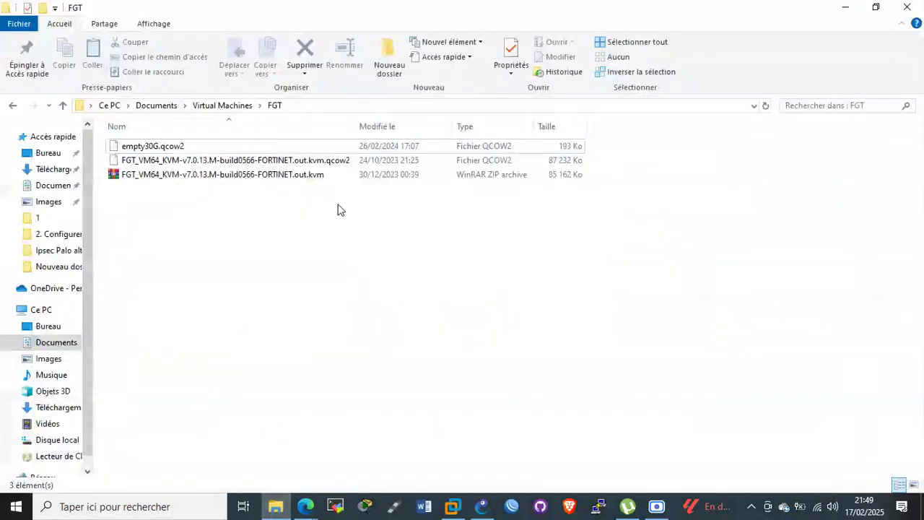
pyautogui.click(322, 160)
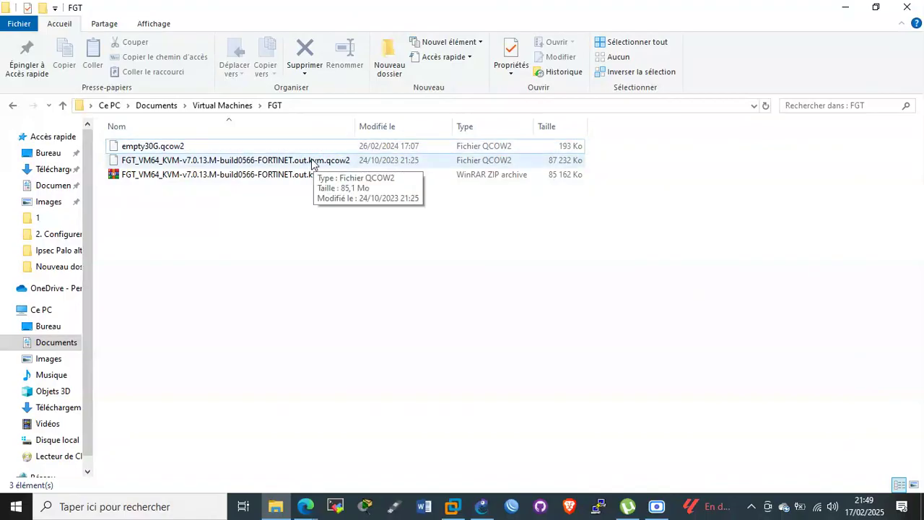
pyautogui.click(312, 163)
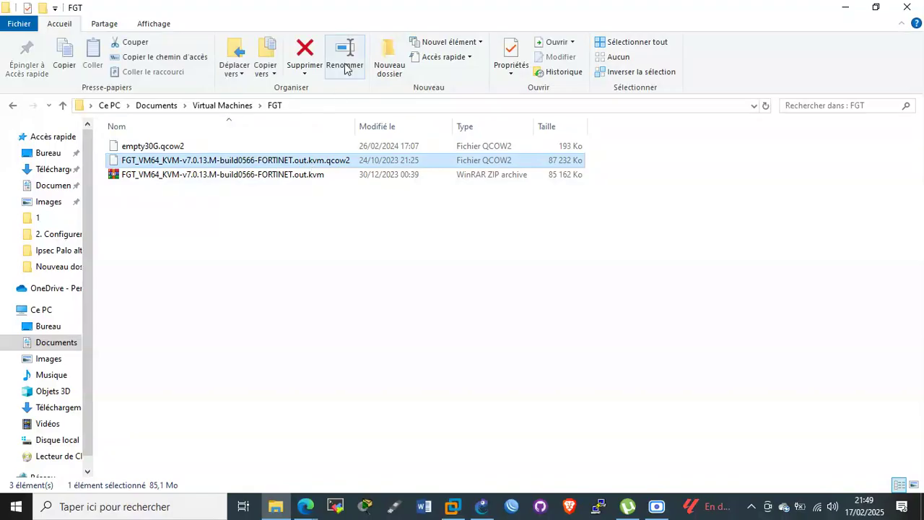
pyautogui.click(344, 67)
pyautogui.moveTo(350, 160); pyautogui.dragTo(110, 179)
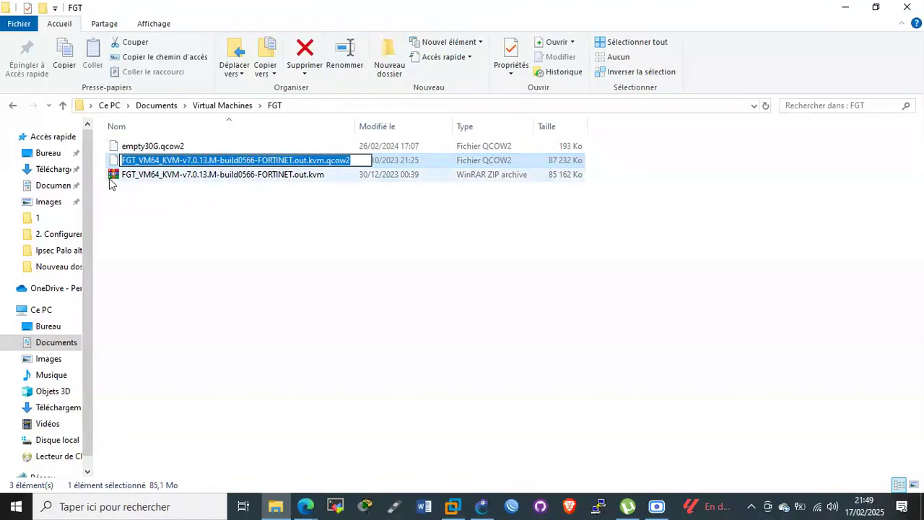
pyautogui.click(845, 7)
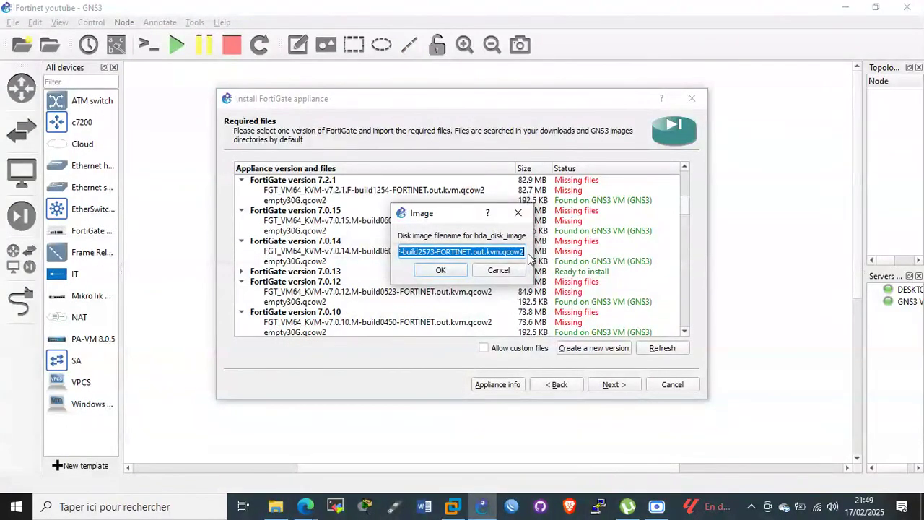
pyautogui.press('BackSpace')
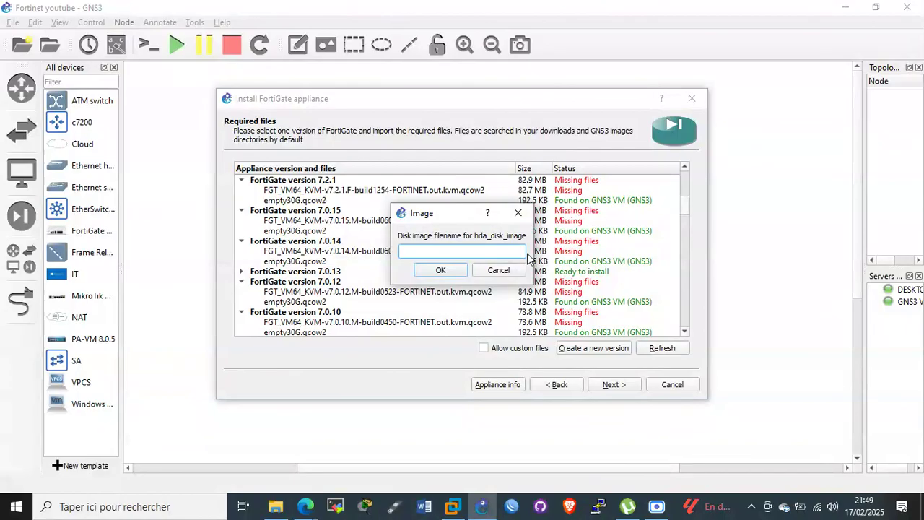
pyautogui.hotkey('ctrl', 'v')
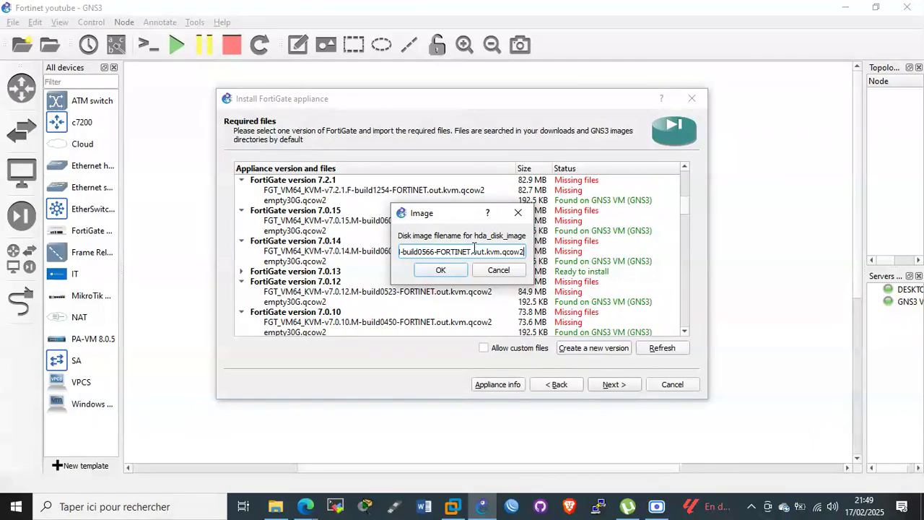
pyautogui.click(518, 213)
# Dismiss the hdb_disk_image prompt and briefly check the FGT folder before returning to GNS3.
pyautogui.click(523, 214)
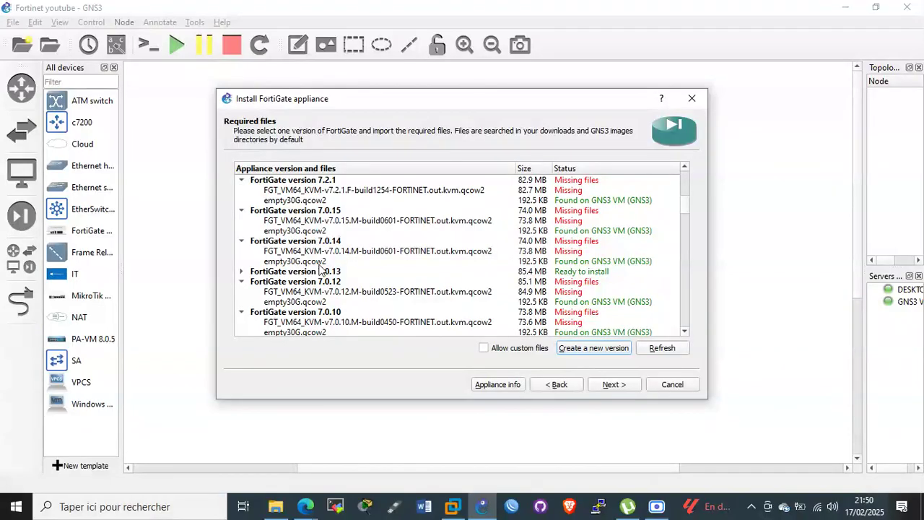
pyautogui.click(276, 506)
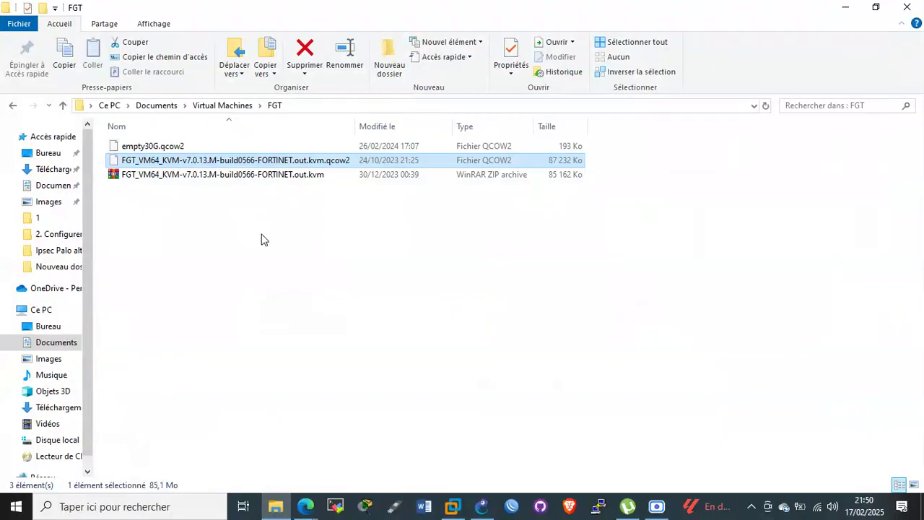
pyautogui.click(846, 9)
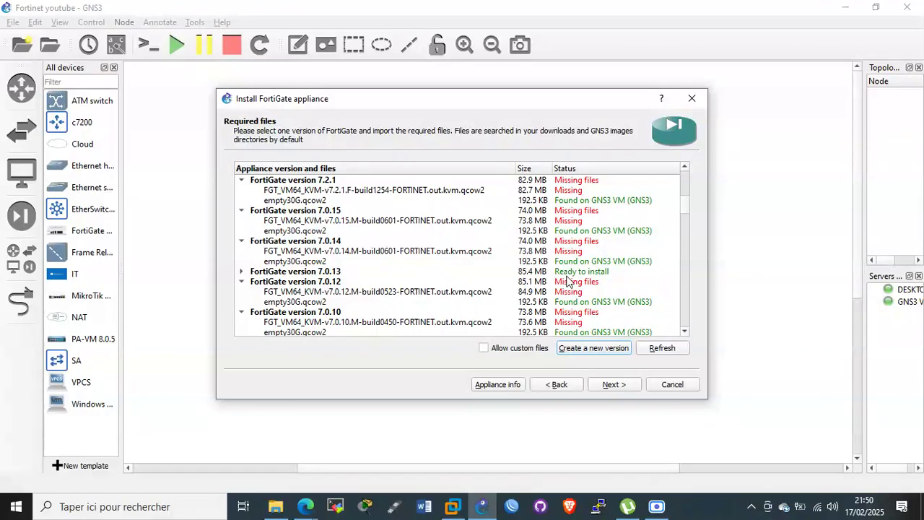
# Expand FortiGate version 7.0.13 to list its two files on the GNS3 VM.
pyautogui.click(243, 273)
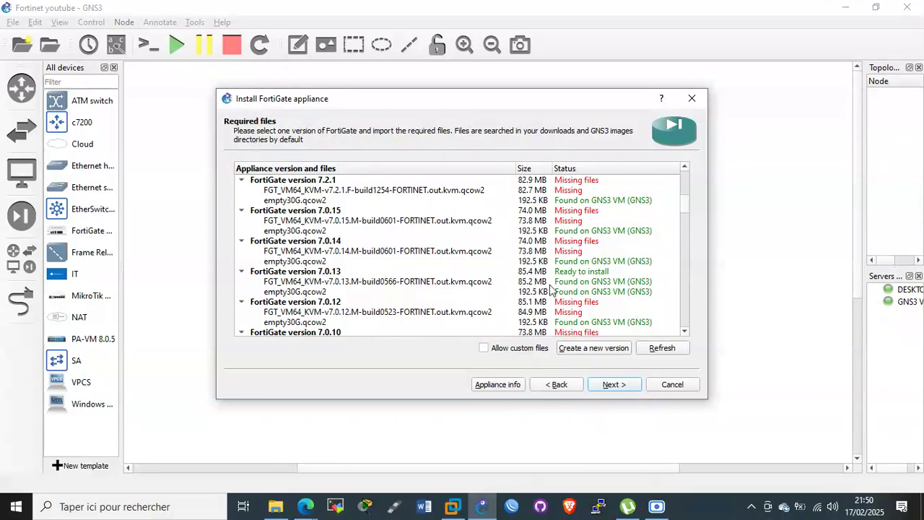
pyautogui.click(242, 272)
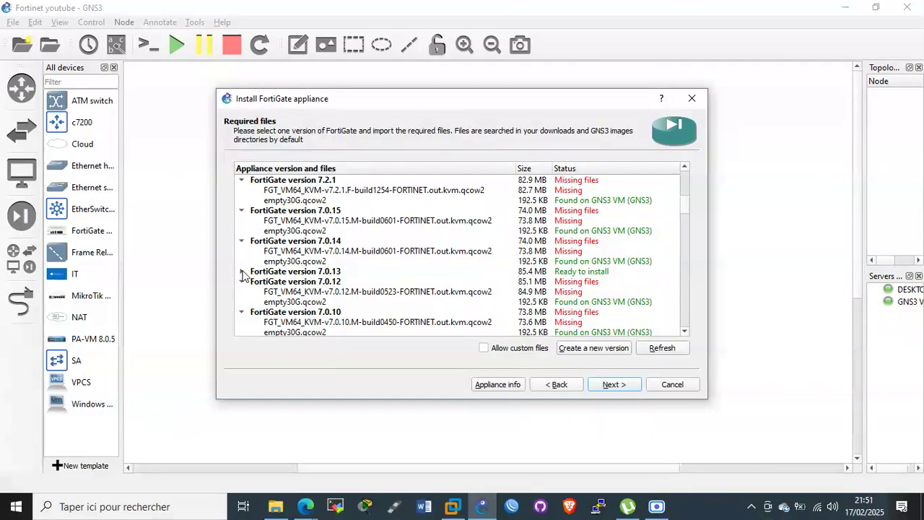
pyautogui.click(243, 273)
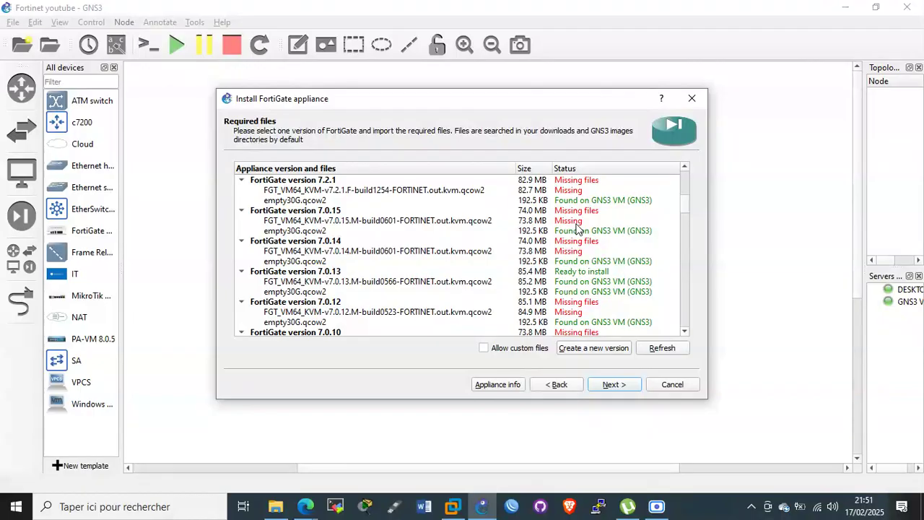
# Download the missing FGT_VM64_KVM-v7.0.15 qcow2 image file.
pyautogui.click(460, 221)
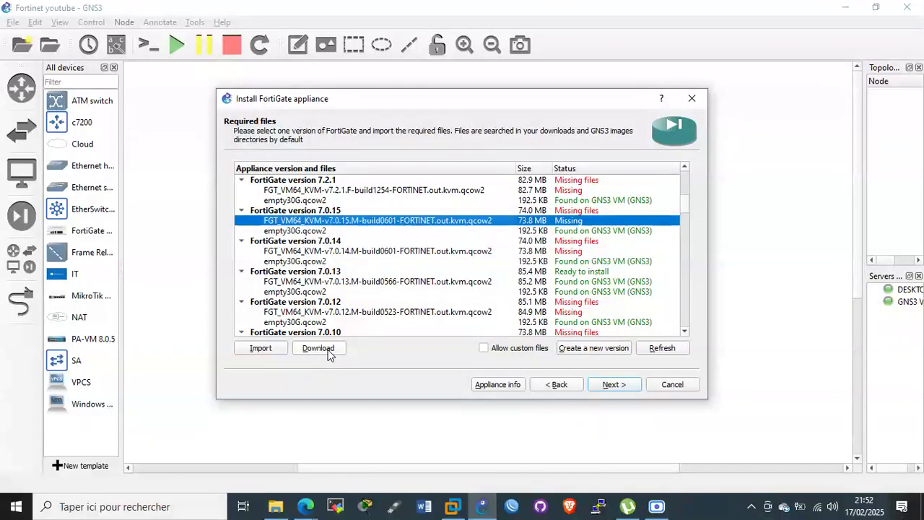
pyautogui.click(327, 354)
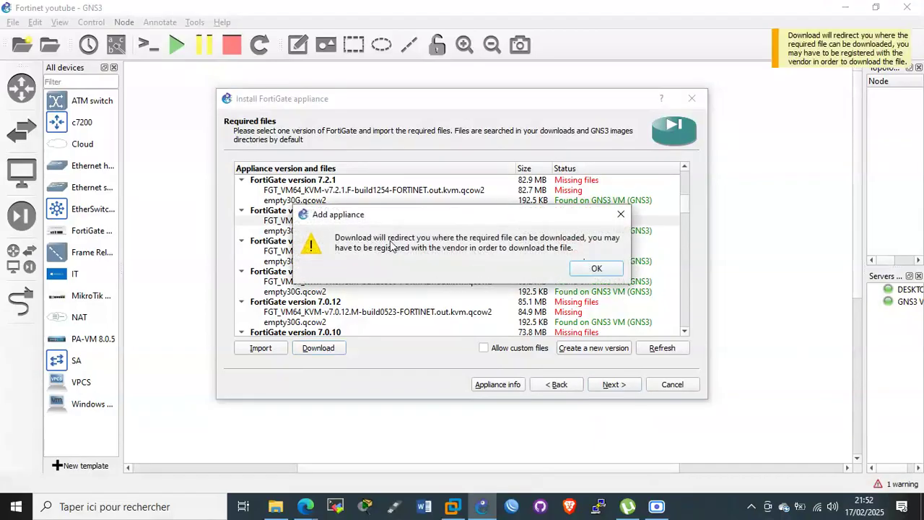
# Accept the vendor-redirect warning and sign in to FortiCloud with the saved credentials.
pyautogui.click(584, 269)
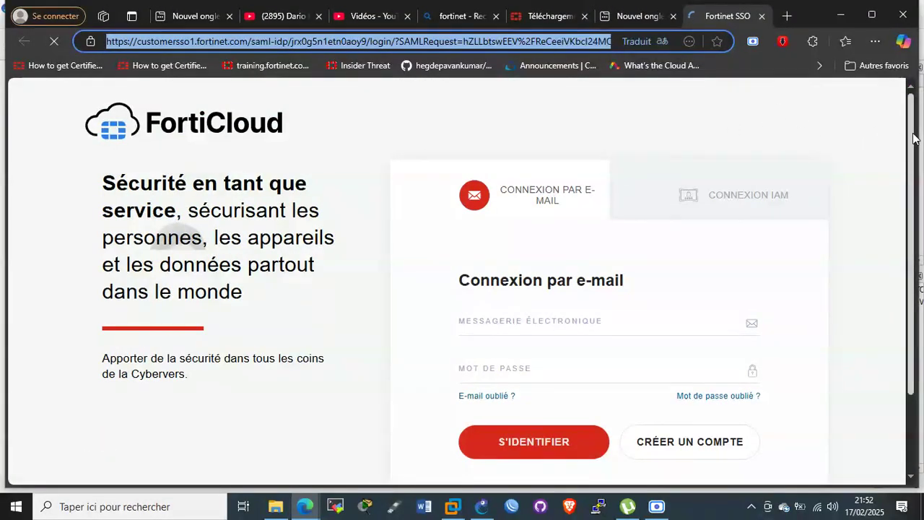
pyautogui.scroll(-1, 899, 180)
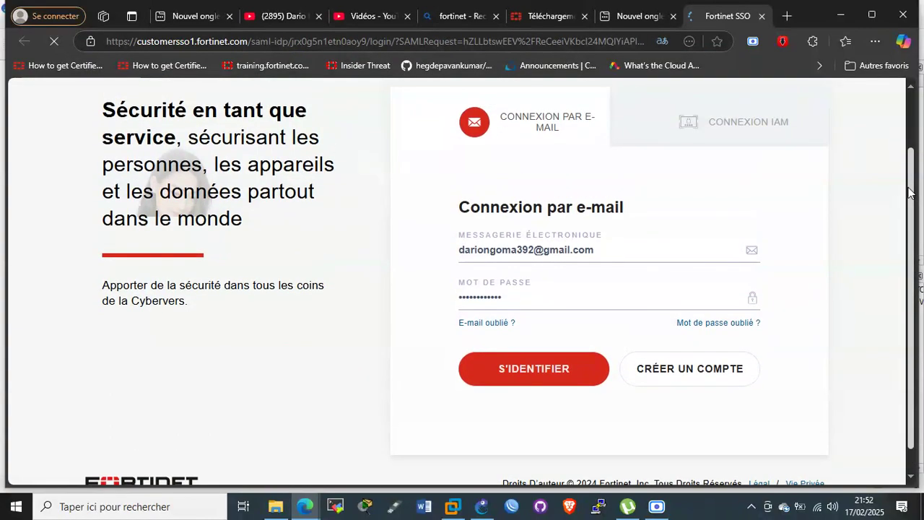
pyautogui.scroll(1, 890, 159)
pyautogui.scroll(1, 890, 155)
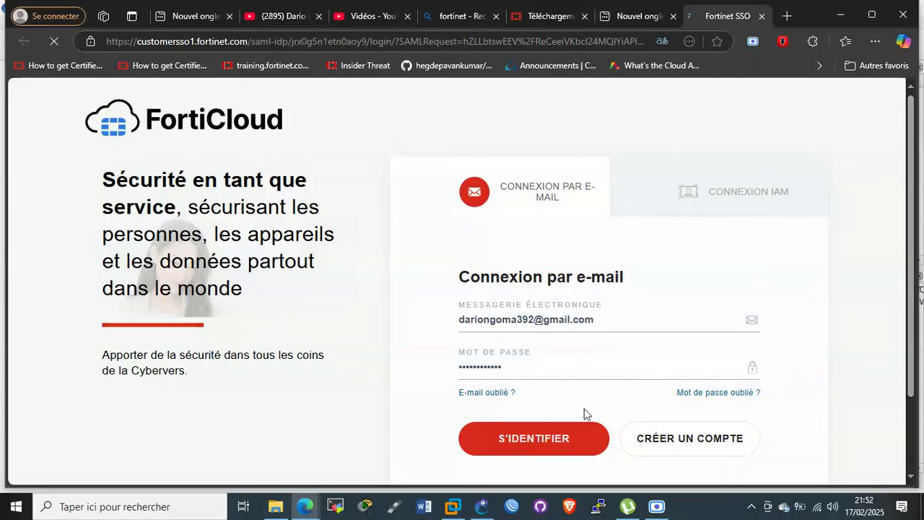
pyautogui.click(544, 440)
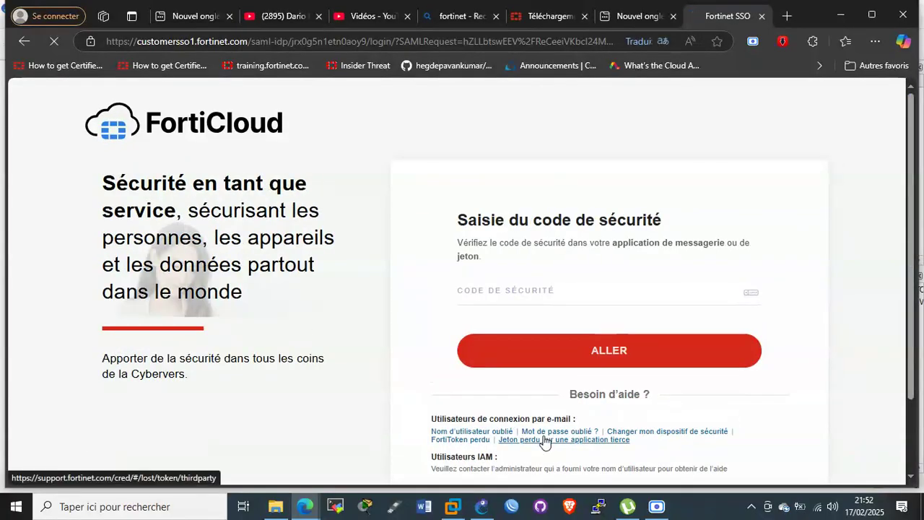
# Enter the six-digit security code you received and submit the FortiCloud sign-in with ALLER.
pyautogui.click(528, 289)
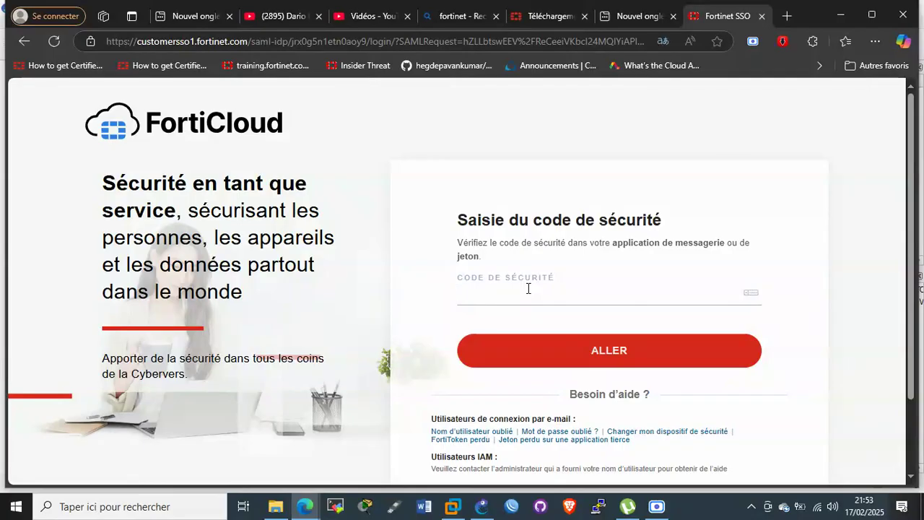
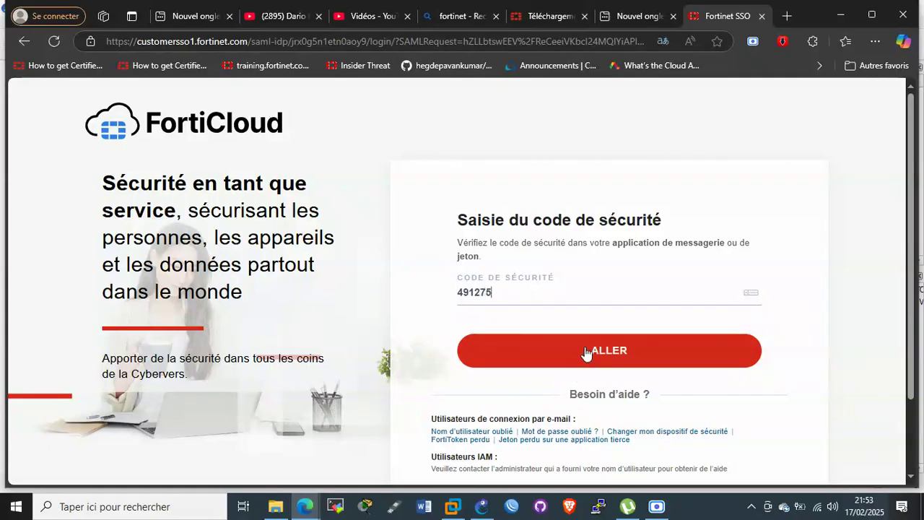
pyautogui.click(585, 350)
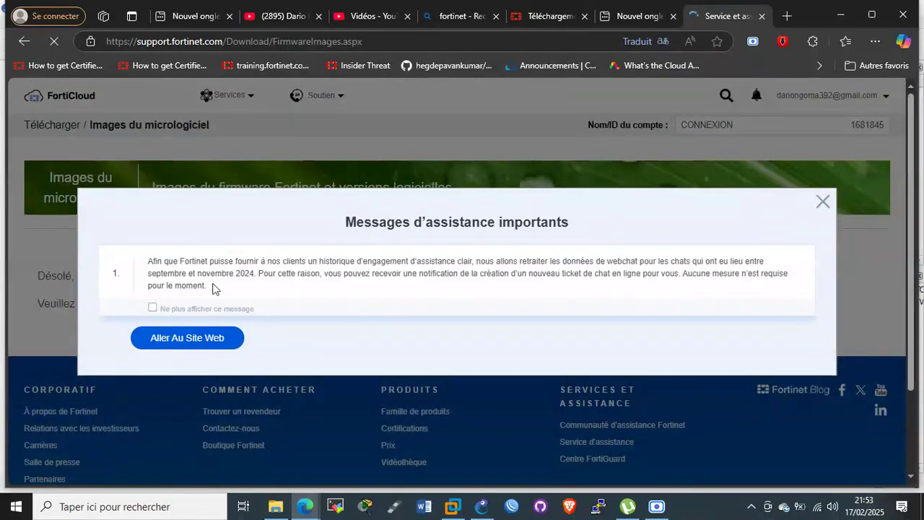
# Tick 'Ne plus afficher ce message', close the support notice, and bring up the Services menu.
pyautogui.click(153, 307)
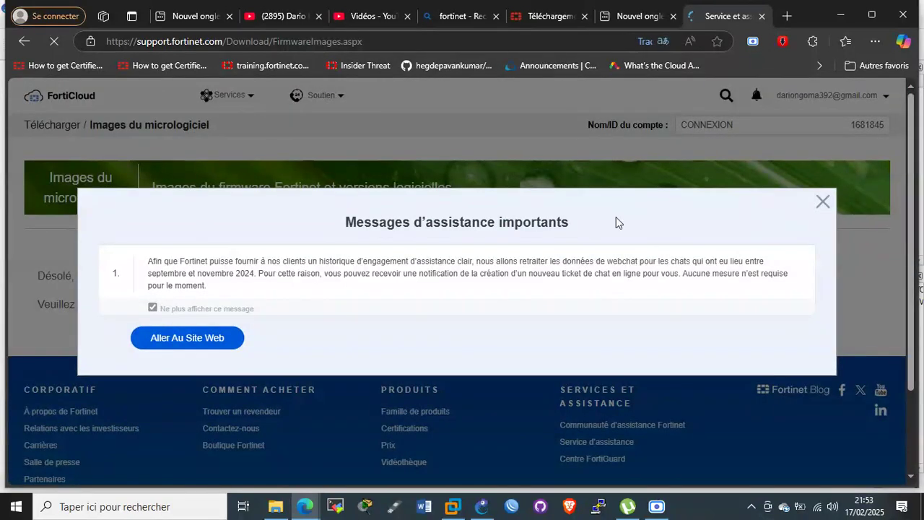
pyautogui.click(823, 201)
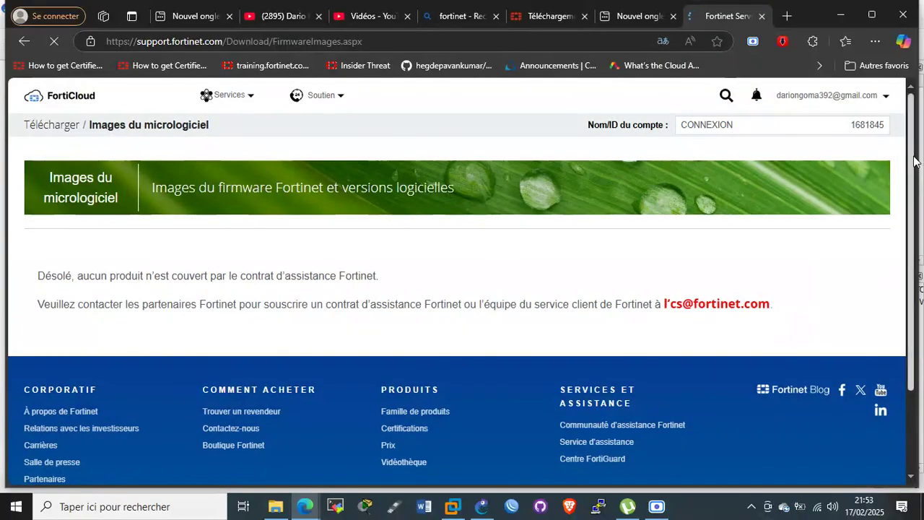
pyautogui.moveTo(913, 164); pyautogui.dragTo(915, 124)
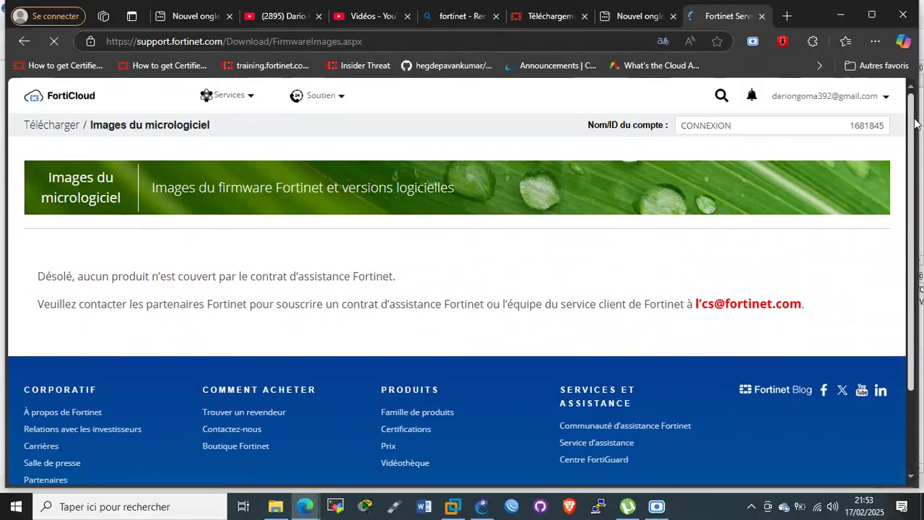
pyautogui.click(251, 97)
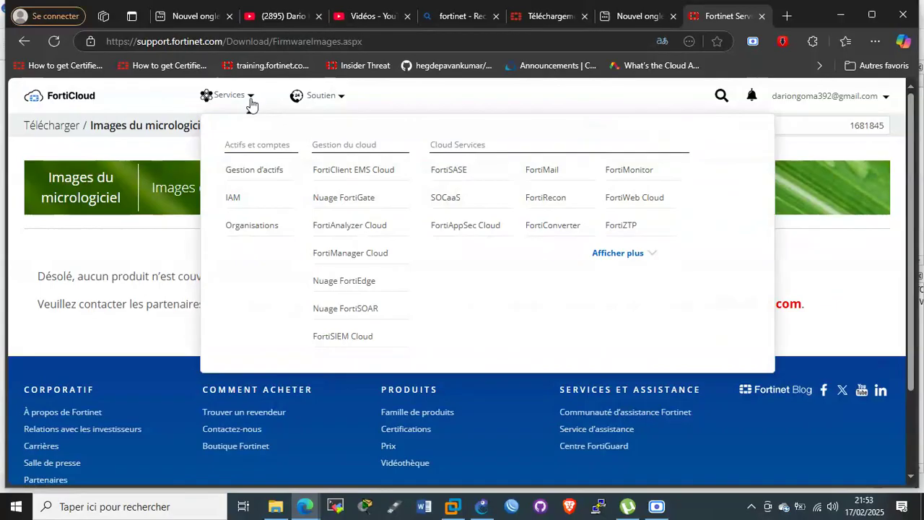
# Expand the Services list with Afficher plus, then bring up the Soutien menu with its download links.
pyautogui.click(337, 99)
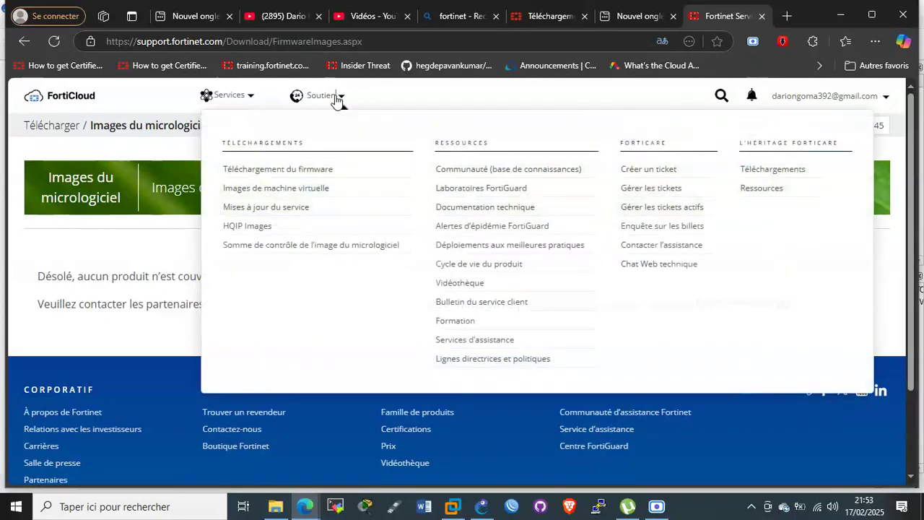
pyautogui.click(244, 97)
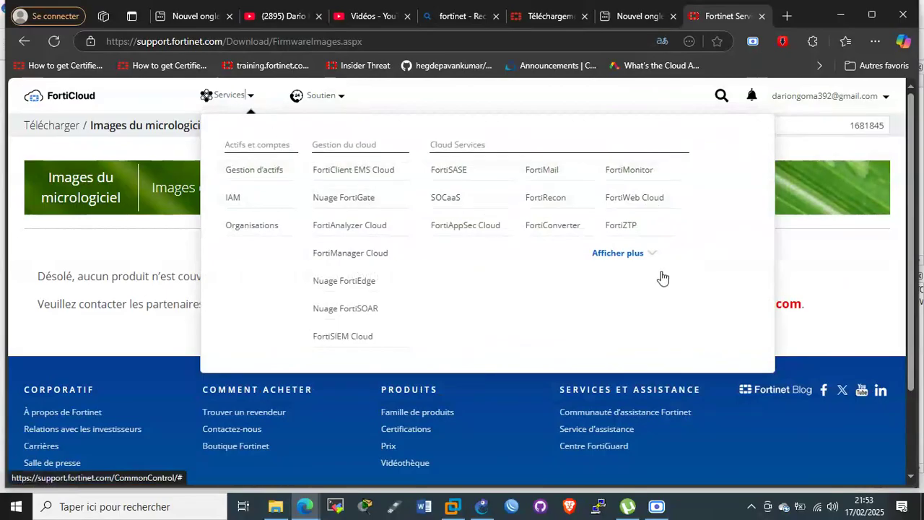
pyautogui.click(645, 254)
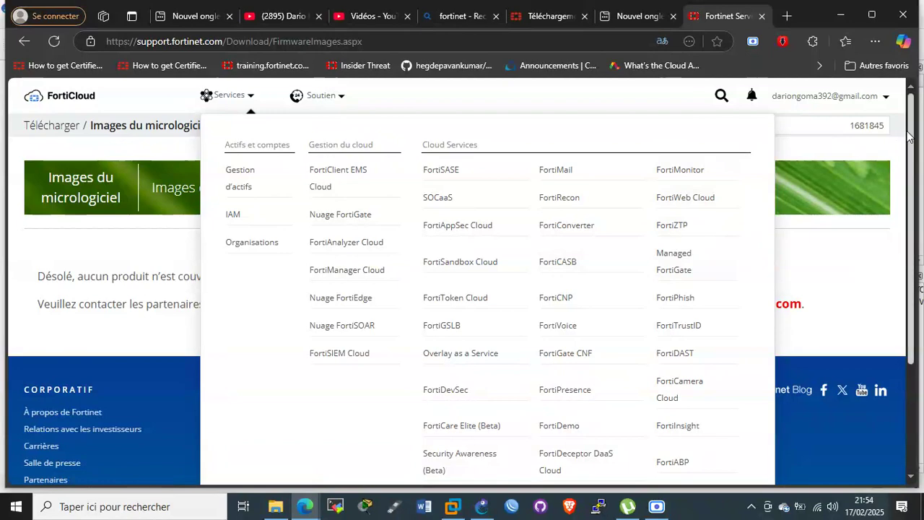
pyautogui.moveTo(910, 138)
pyautogui.mouseDown()
pyautogui.moveTo(921, 224)
pyautogui.moveTo(908, 157)
pyautogui.mouseUp()
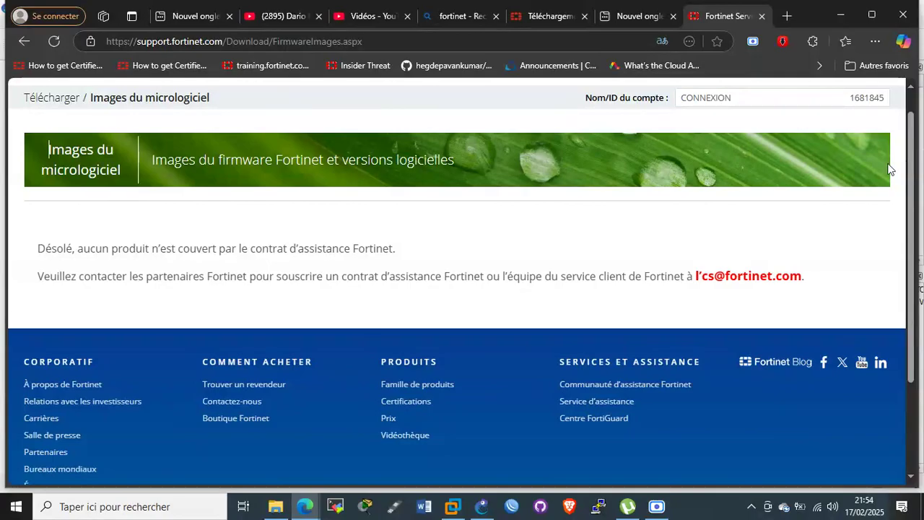
pyautogui.scroll(1, 917, 134)
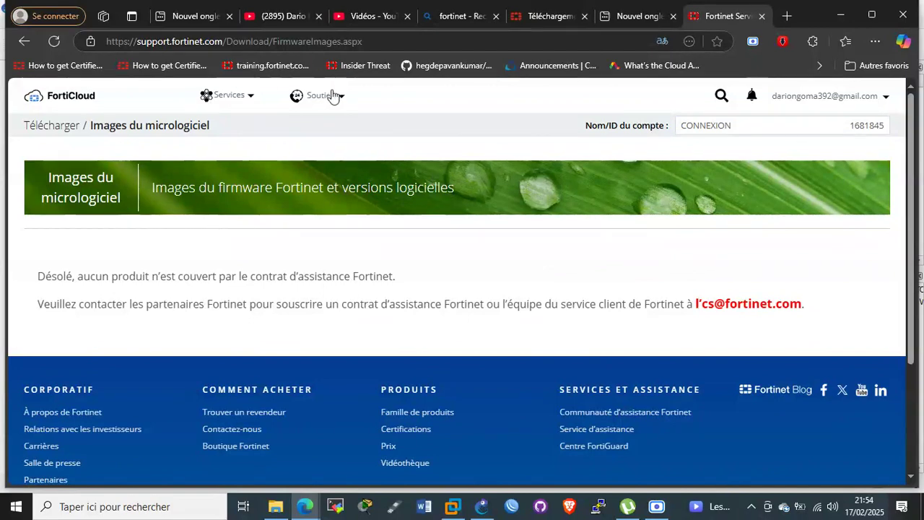
pyautogui.moveTo(331, 98)
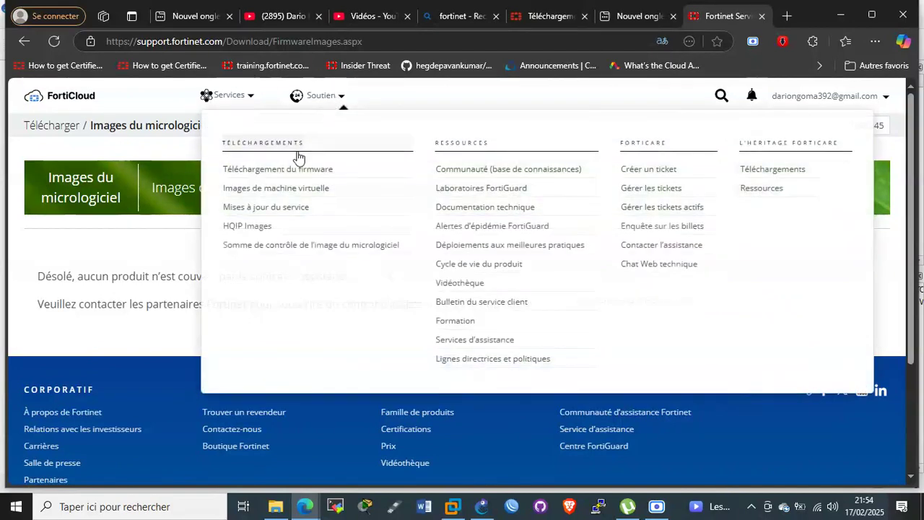
# Choose Images de machine virtuelle under Téléchargements in the Soutien menu.
pyautogui.click(240, 195)
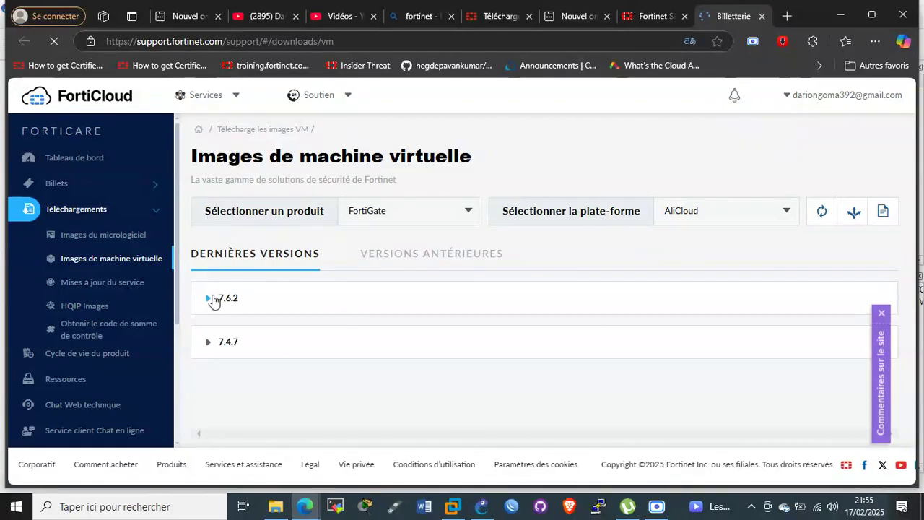
# Expand releases 7.6.2 and 7.4.7 to show their AliCloud files of 95.63 MB and 87.1 MB.
pyautogui.click(211, 298)
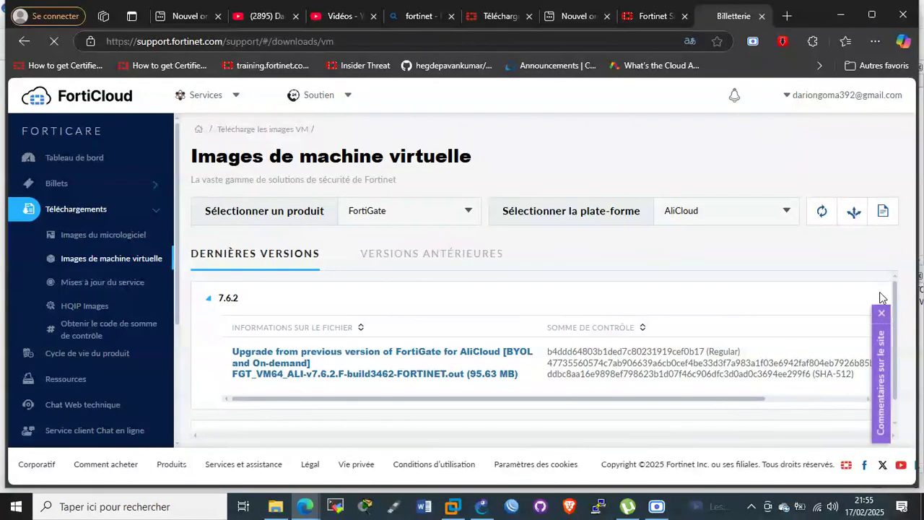
pyautogui.scroll(-1, 897, 296)
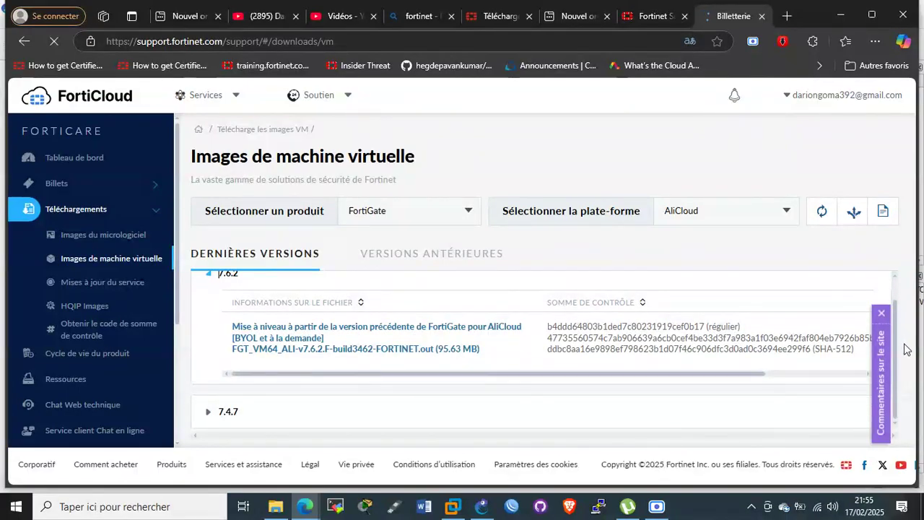
pyautogui.scroll(1, 907, 314)
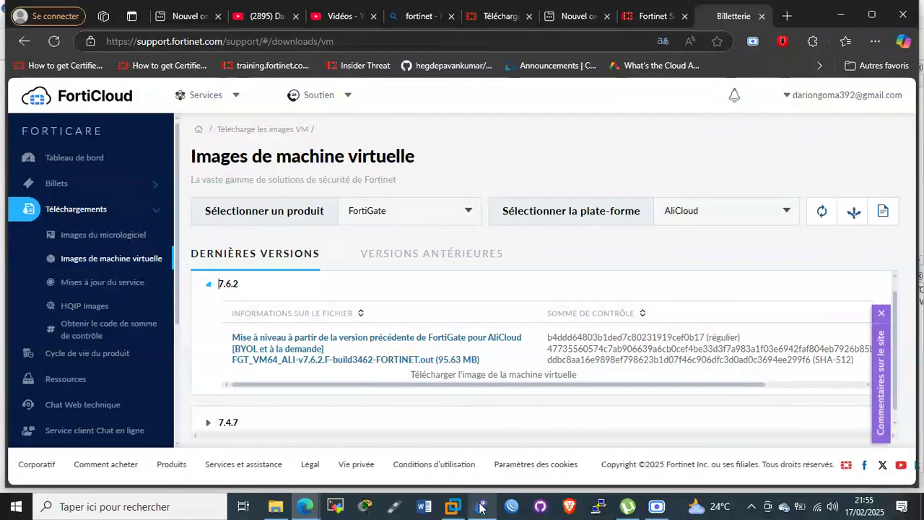
pyautogui.moveTo(482, 506)
pyautogui.moveTo(487, 448)
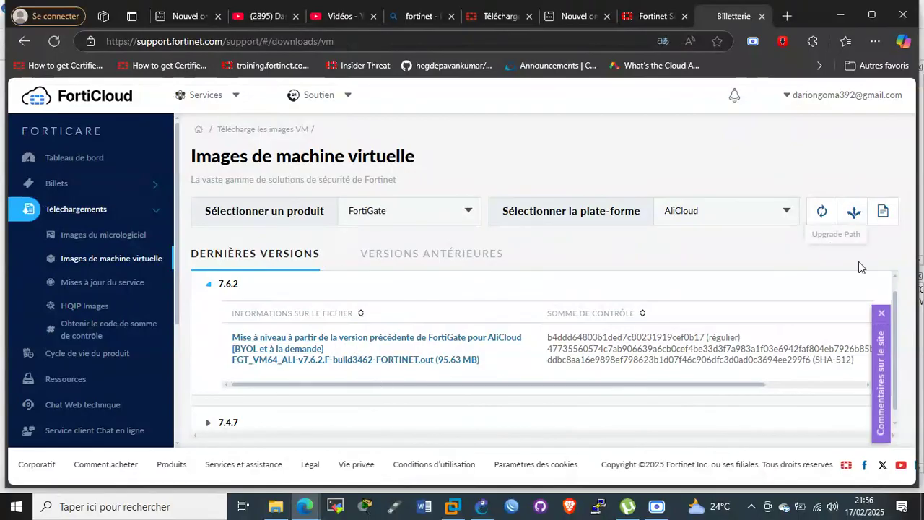
pyautogui.moveTo(894, 306); pyautogui.dragTo(905, 359)
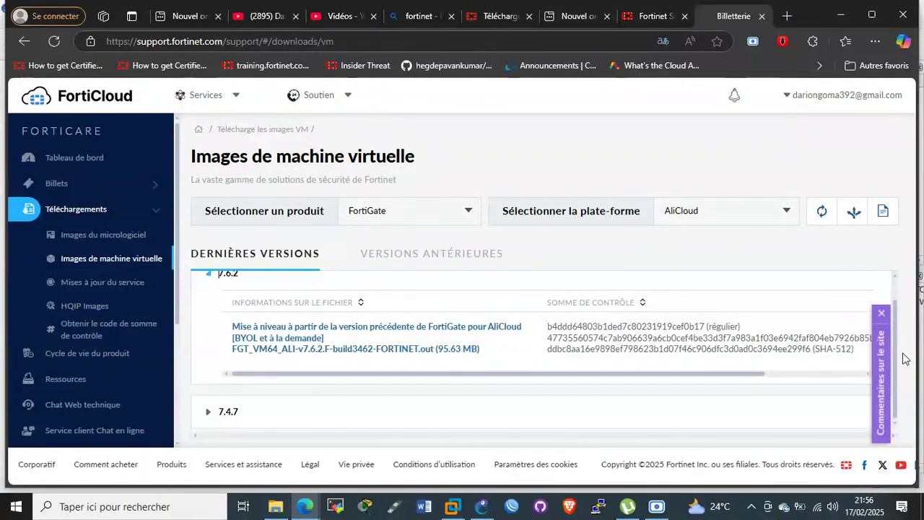
pyautogui.click(208, 413)
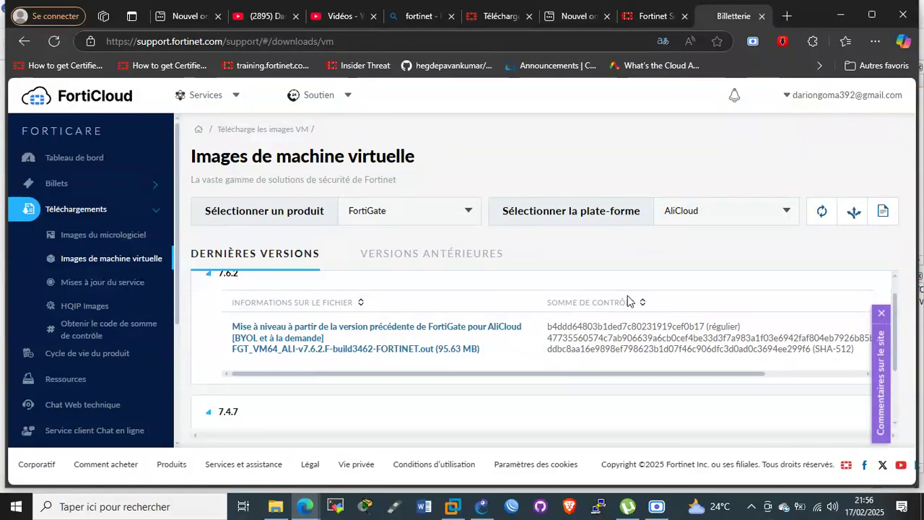
pyautogui.scroll(-2, 901, 319)
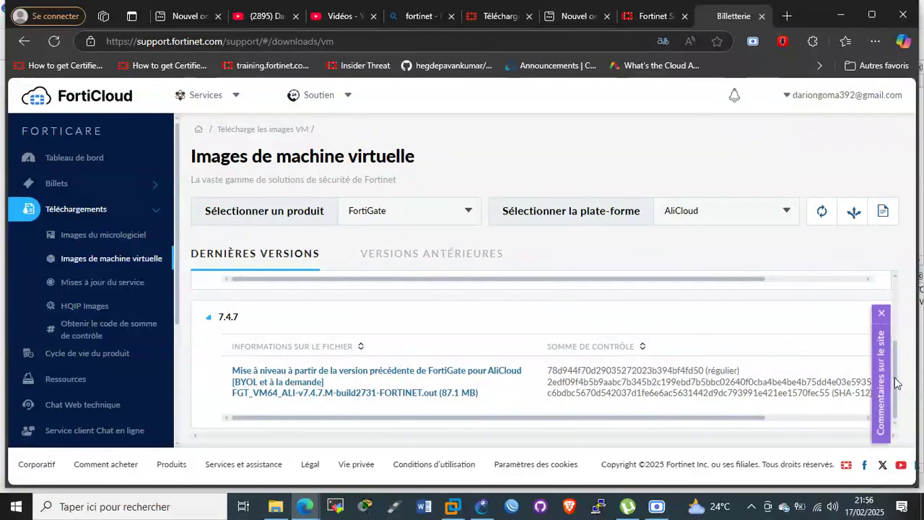
pyautogui.moveTo(895, 382); pyautogui.dragTo(888, 292)
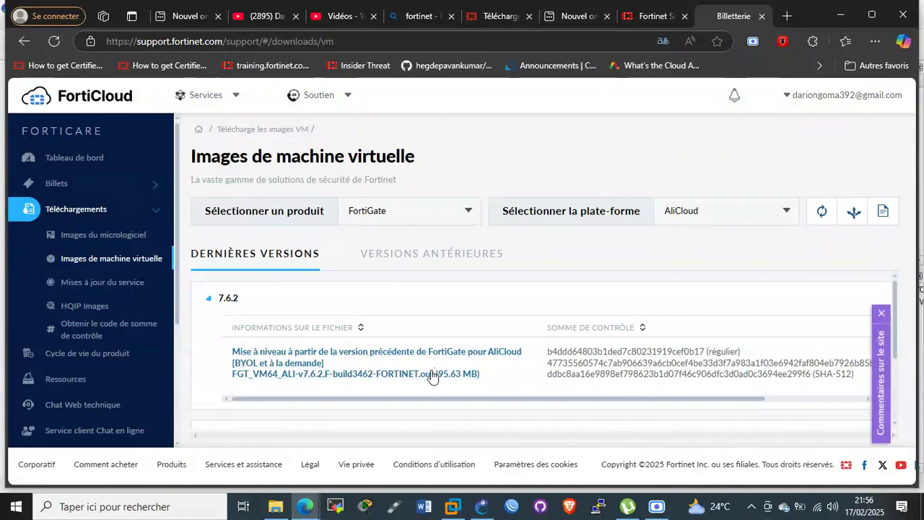
# Set the platform to KVM and expand release 7.6.2 to list its kvm.zip images.
pyautogui.click(786, 217)
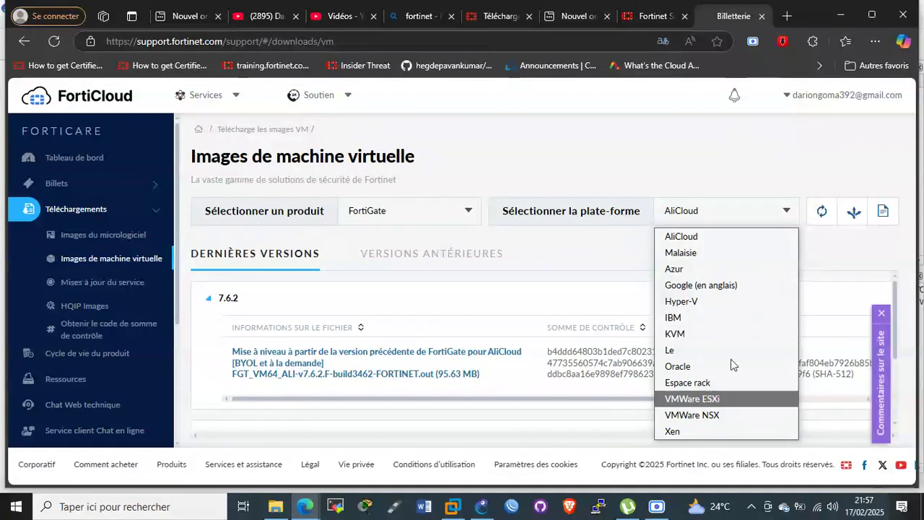
pyautogui.click(675, 334)
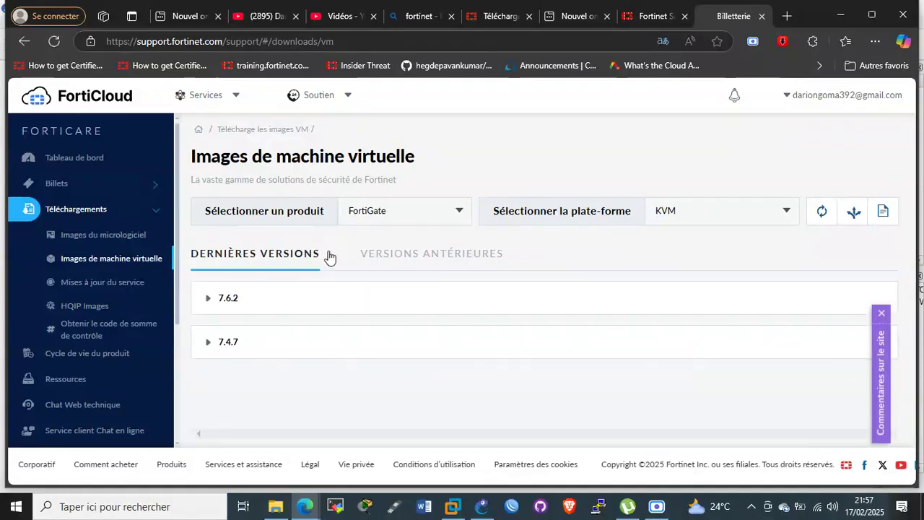
pyautogui.click(209, 302)
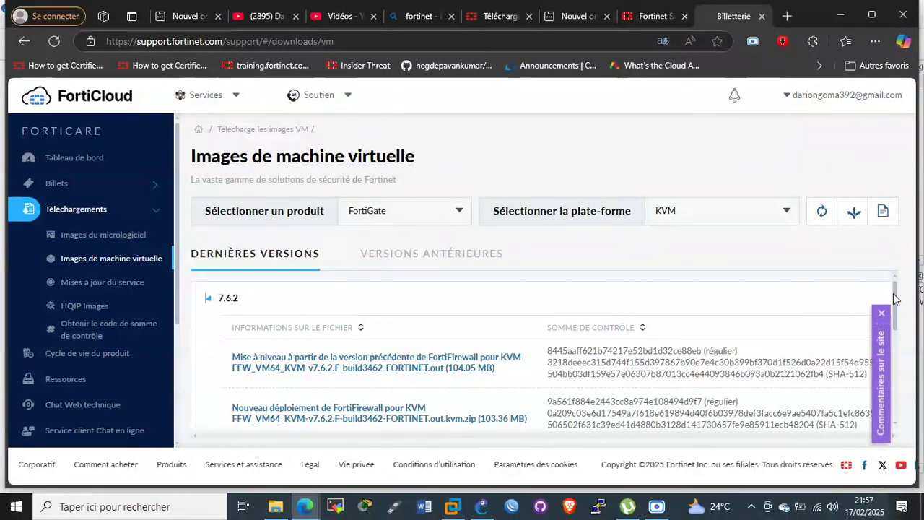
# Download the FGT_ARM64_KVM-v7.6.2 new-deployment .kvm.zip image from the 7.6.2 file list.
pyautogui.scroll(-2, 899, 311)
pyautogui.moveTo(899, 311); pyautogui.dragTo(893, 368)
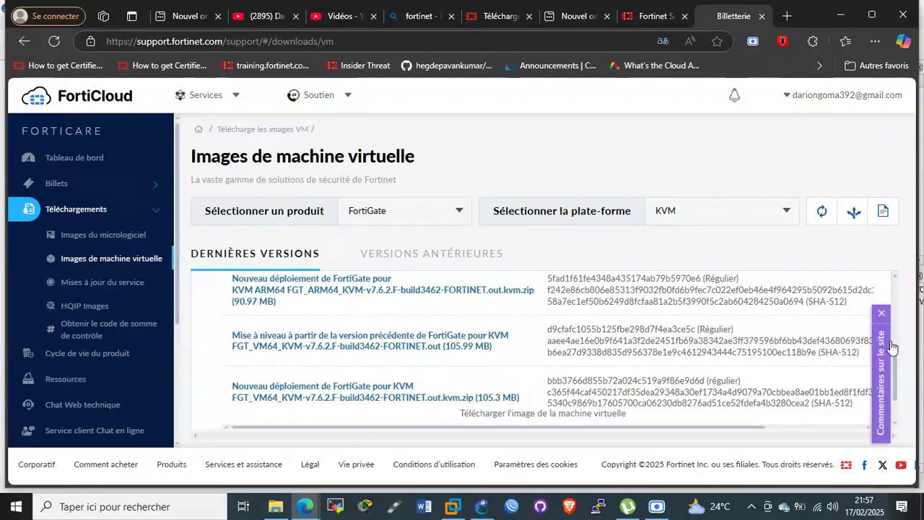
pyautogui.scroll(-1, 895, 383)
pyautogui.moveTo(895, 383); pyautogui.dragTo(906, 347)
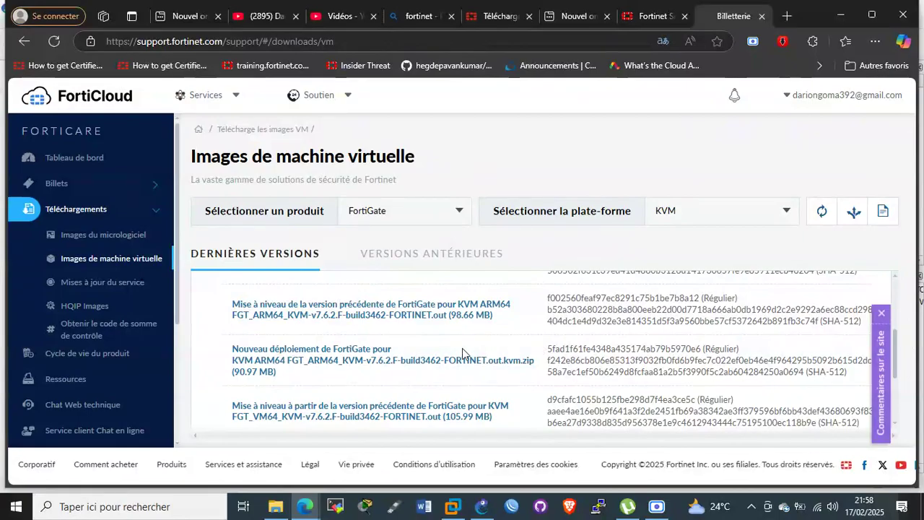
pyautogui.click(409, 366)
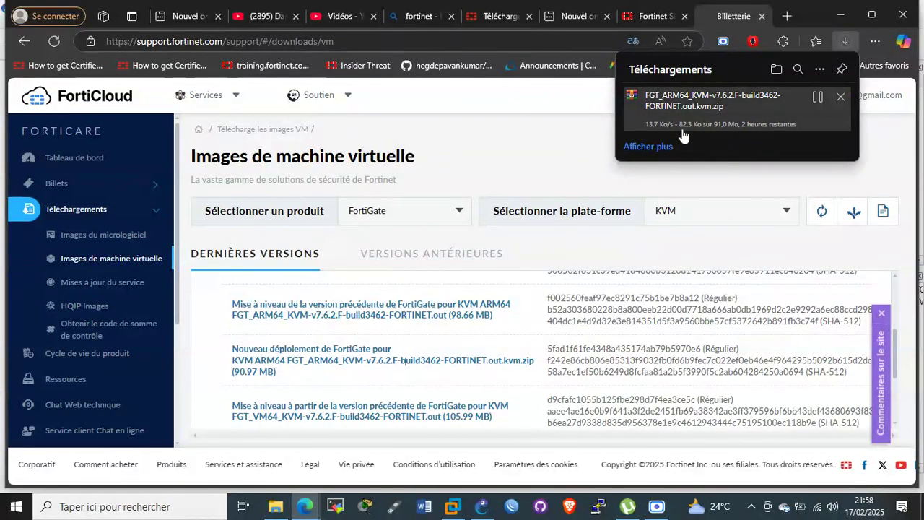
# Back in GNS3, select FortiGate version 7.0.13 in the install wizard and confirm installing it.
pyautogui.click(840, 11)
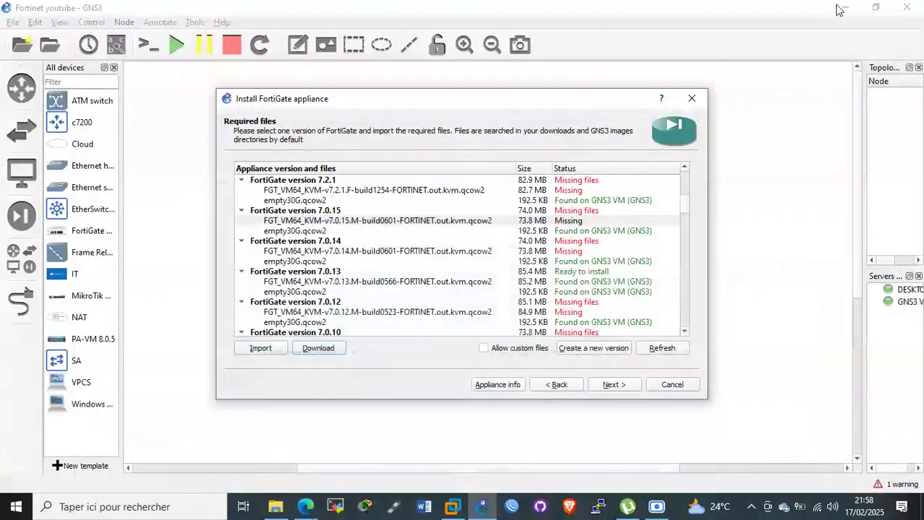
pyautogui.click(316, 273)
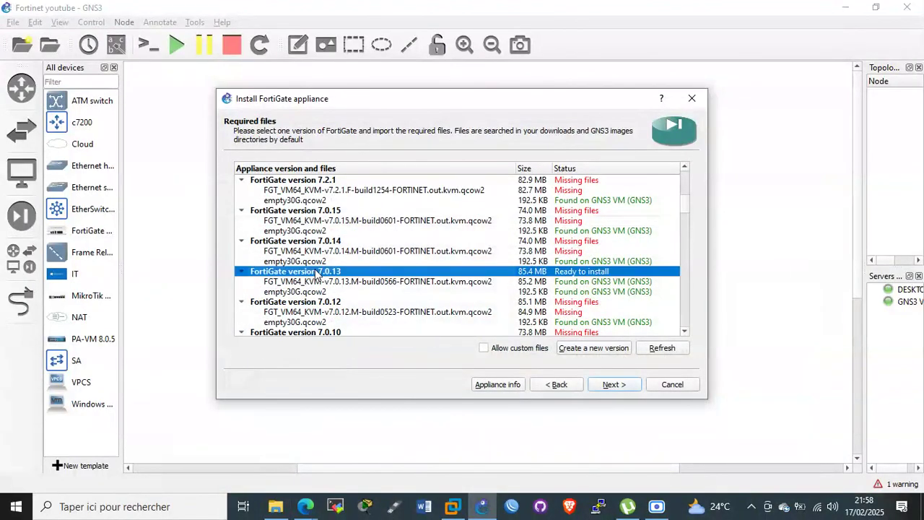
pyautogui.click(611, 384)
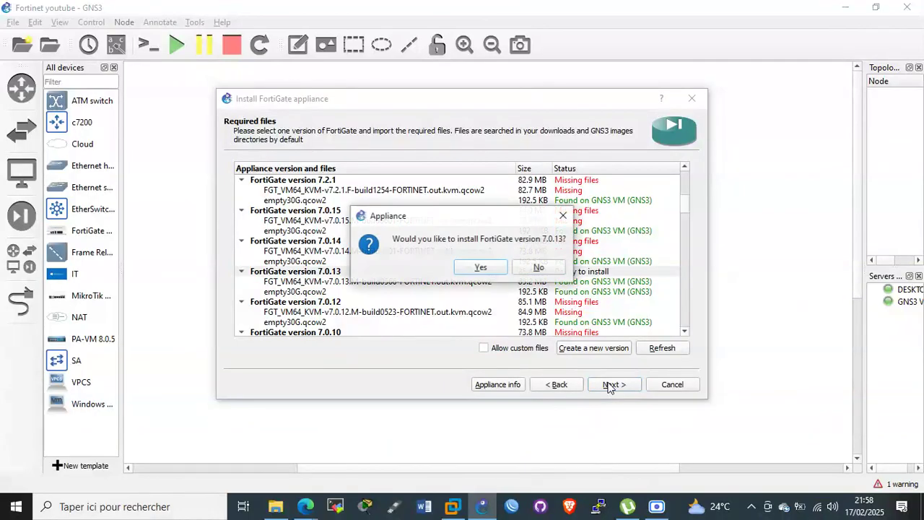
pyautogui.click(489, 267)
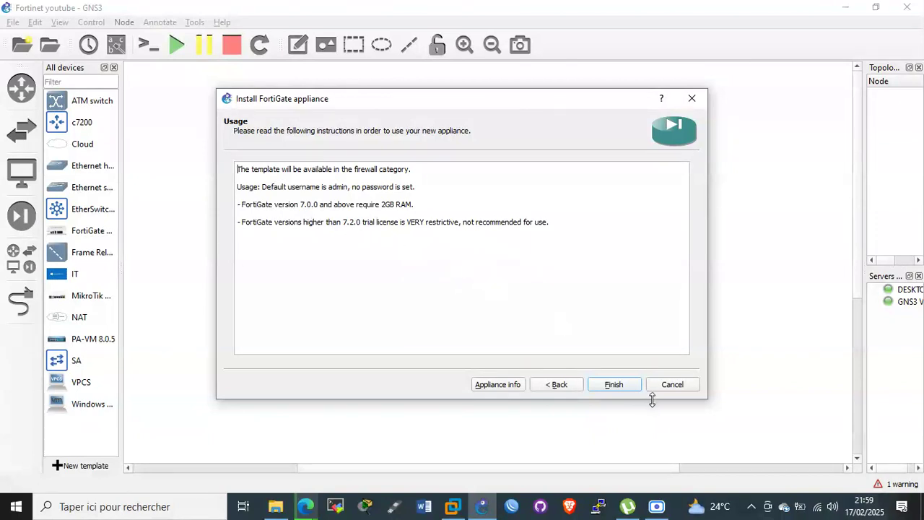
# Finish the wizard, renaming the duplicate template to 'FortiGate-LAB 7.0.13'.
pyautogui.click(615, 385)
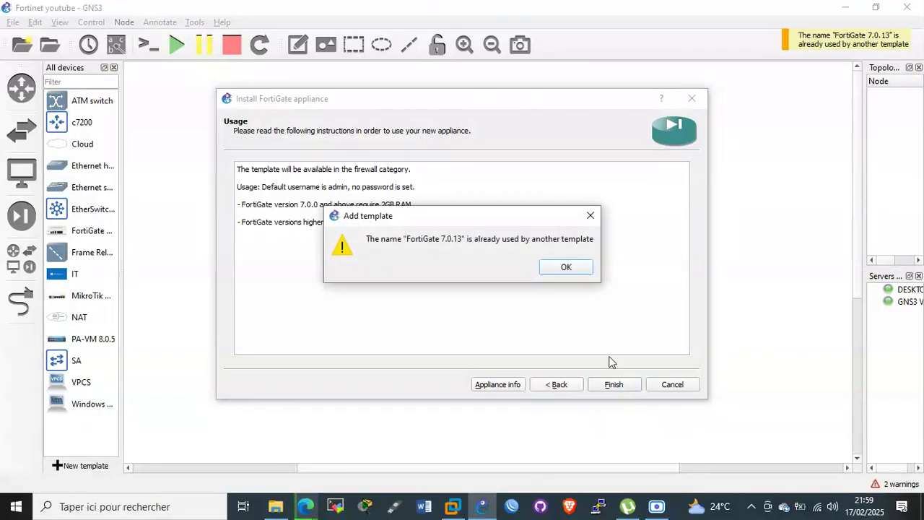
pyautogui.click(566, 267)
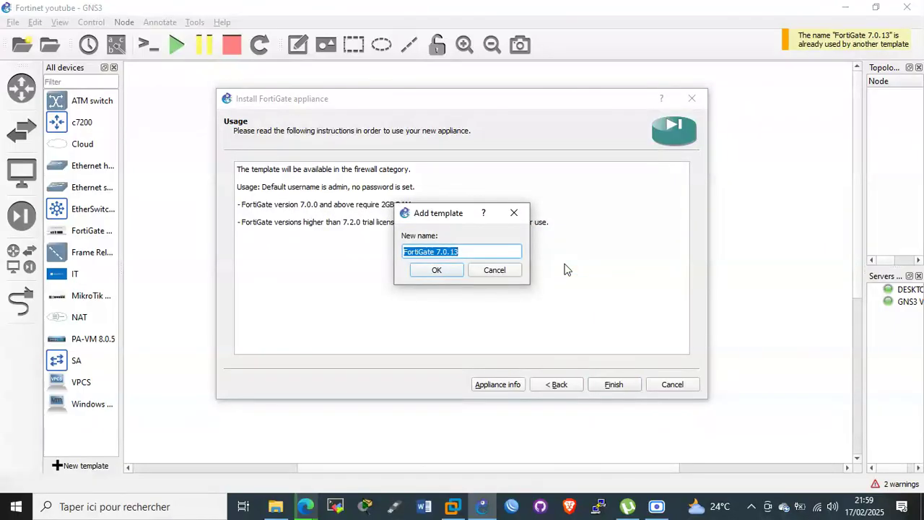
pyautogui.press('Left')
pyautogui.press('Left')
pyautogui.press('Left')
pyautogui.press('Left')
pyautogui.press('Left')
pyautogui.press('Left')
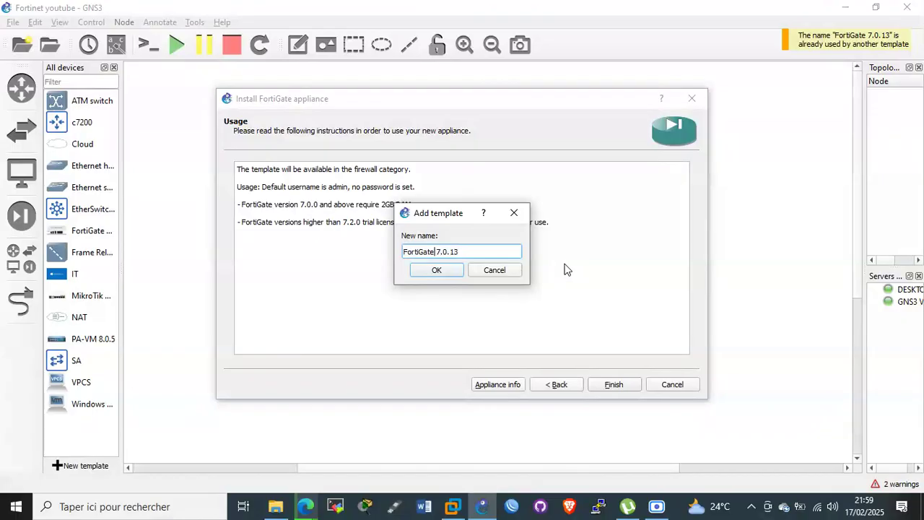
pyautogui.press('BackSpace')
pyautogui.write('-LAB')
pyautogui.click(460, 273)
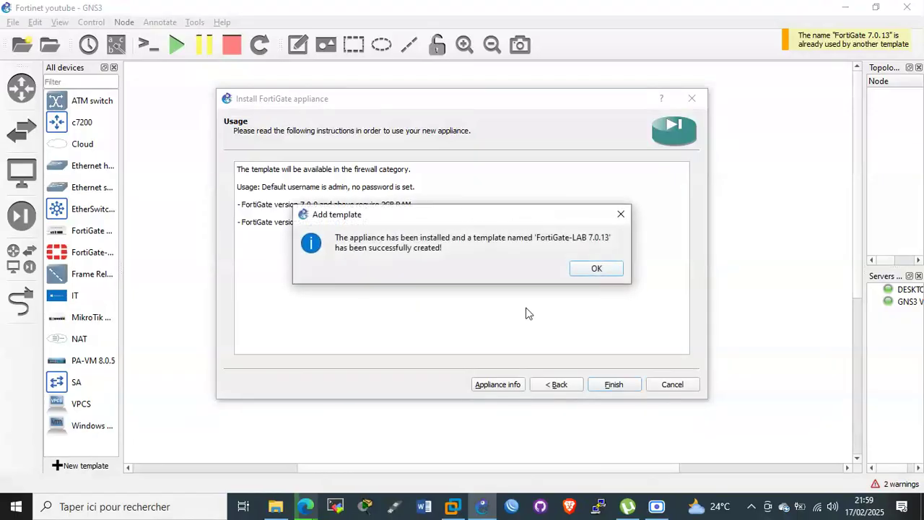
pyautogui.click(594, 272)
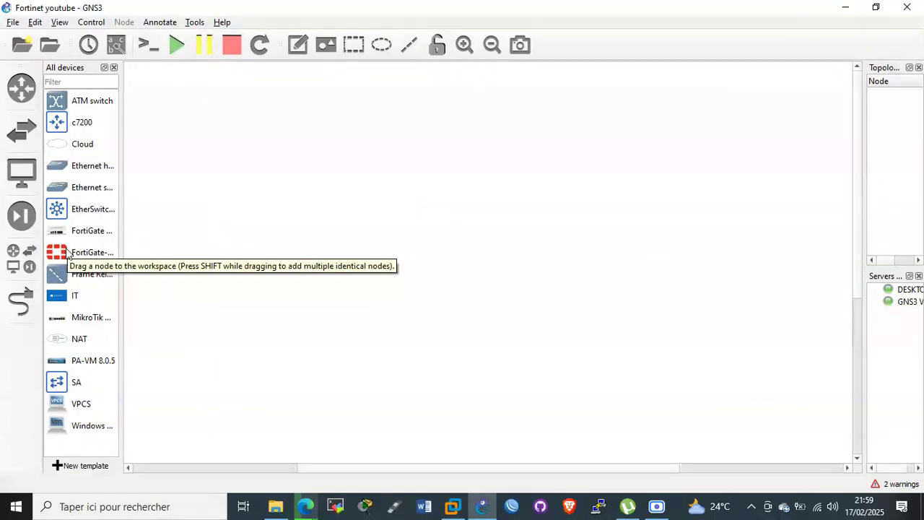
# Drop a FortiGate-LAB 7.0.13 node onto the workspace and nudge it near the centre.
pyautogui.moveTo(67, 252); pyautogui.dragTo(454, 220)
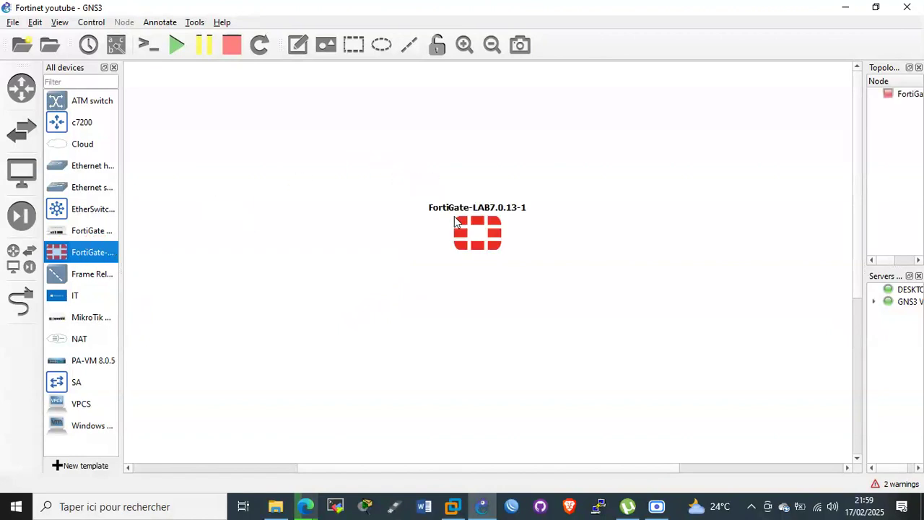
pyautogui.click(481, 244)
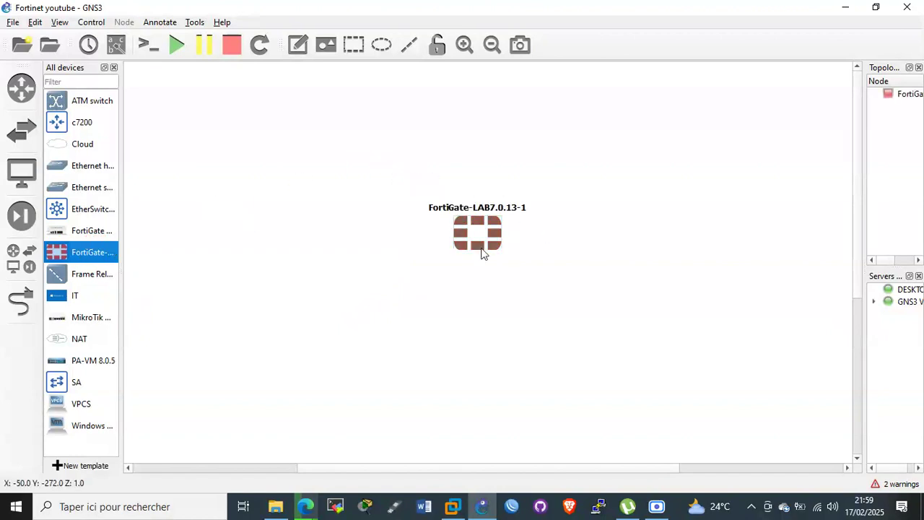
pyautogui.moveTo(480, 244); pyautogui.dragTo(466, 220)
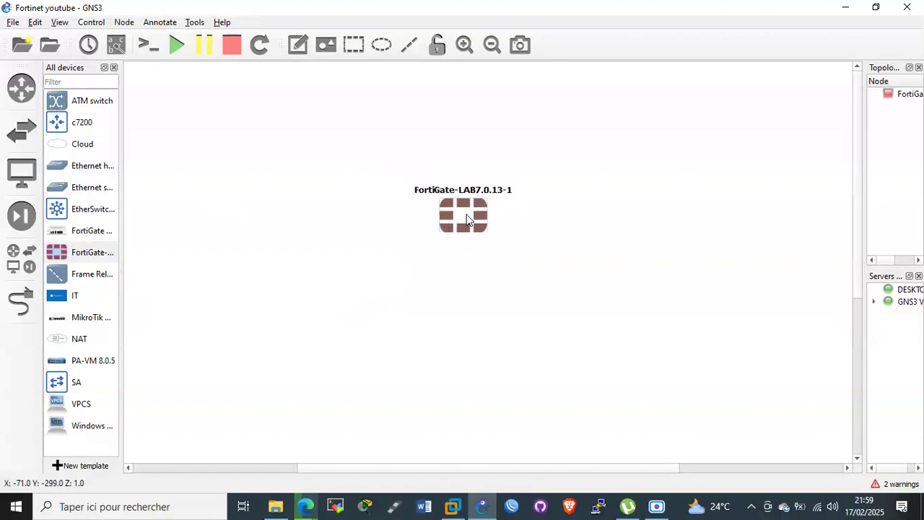
pyautogui.click(484, 269)
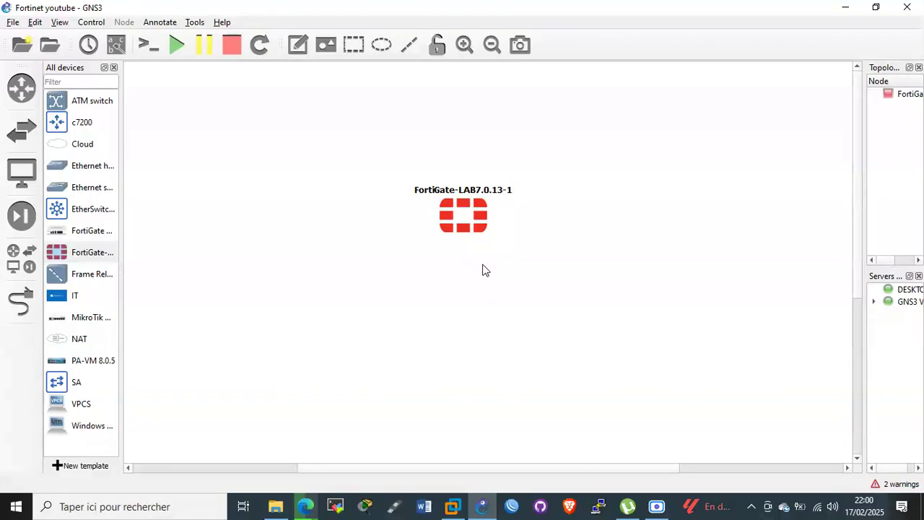
pyautogui.click(468, 215)
pyautogui.moveTo(468, 215); pyautogui.dragTo(472, 227)
pyautogui.click(398, 205)
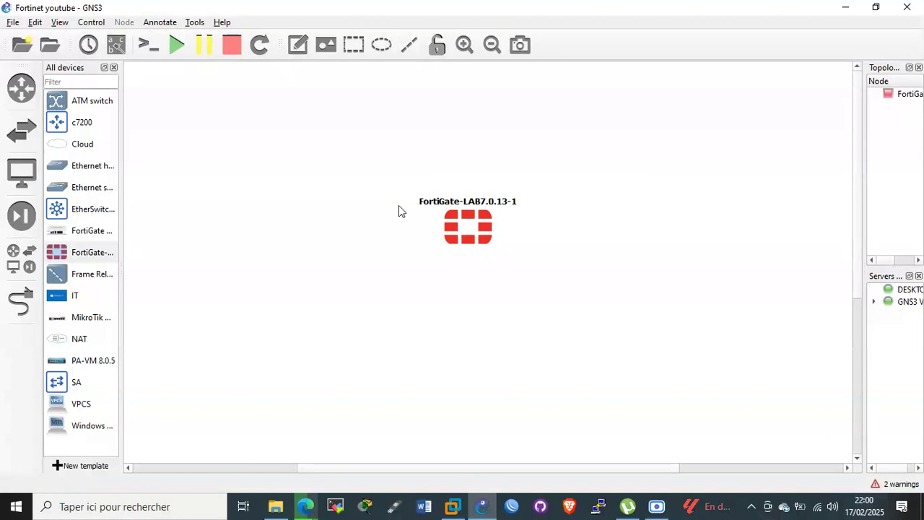
# Add a Cloud node on the GNS3 VM server and place Cloud1 up-left of the FortiGate.
pyautogui.moveTo(83, 148); pyautogui.dragTo(274, 138)
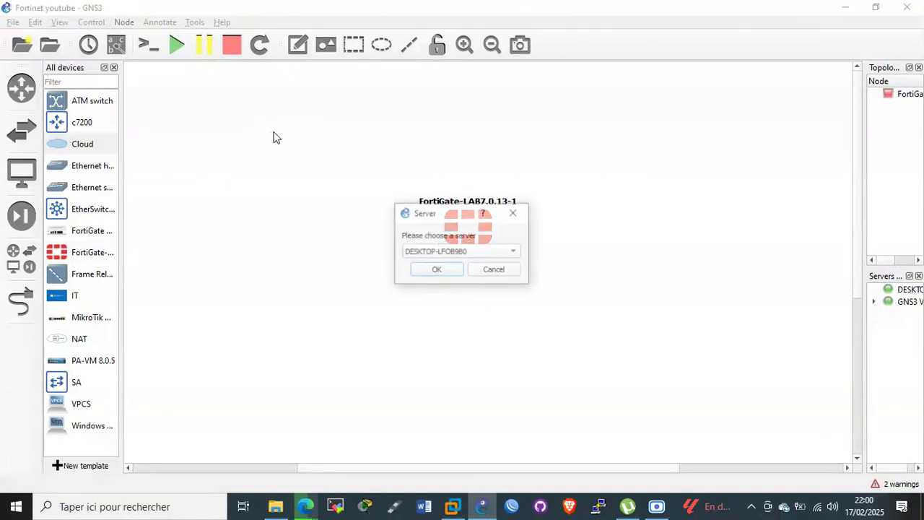
pyautogui.click(446, 251)
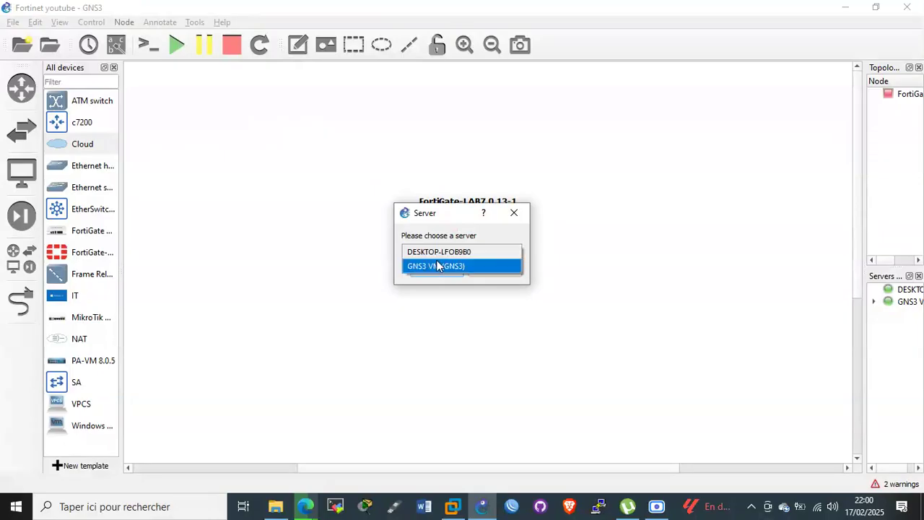
pyautogui.click(436, 267)
pyautogui.click(436, 270)
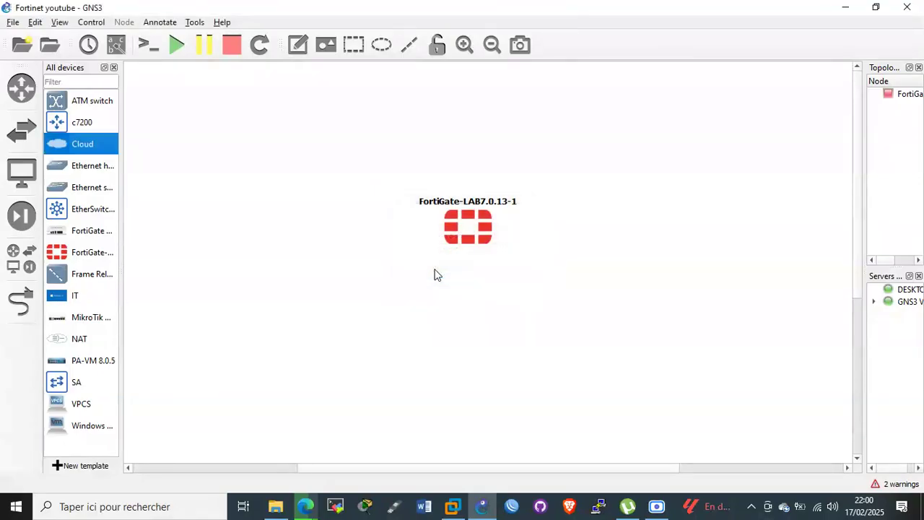
pyautogui.click(114, 68)
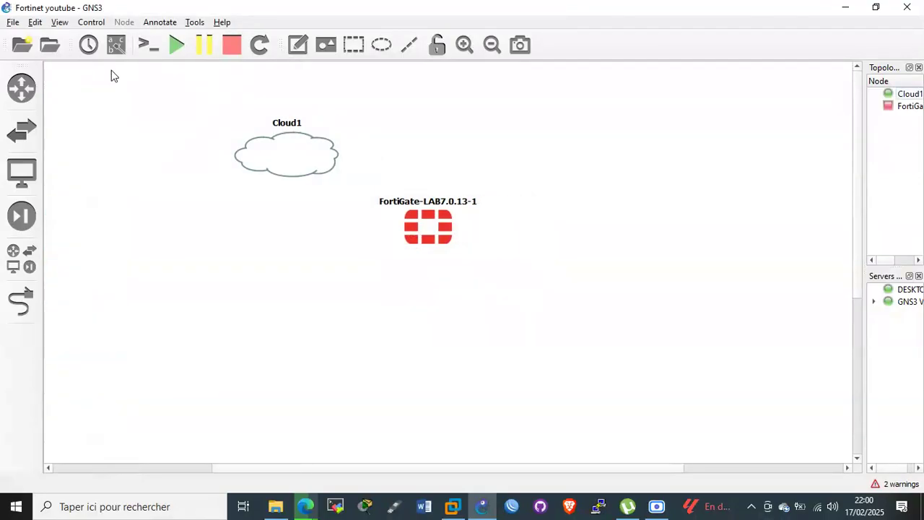
pyautogui.moveTo(293, 170); pyautogui.dragTo(230, 167)
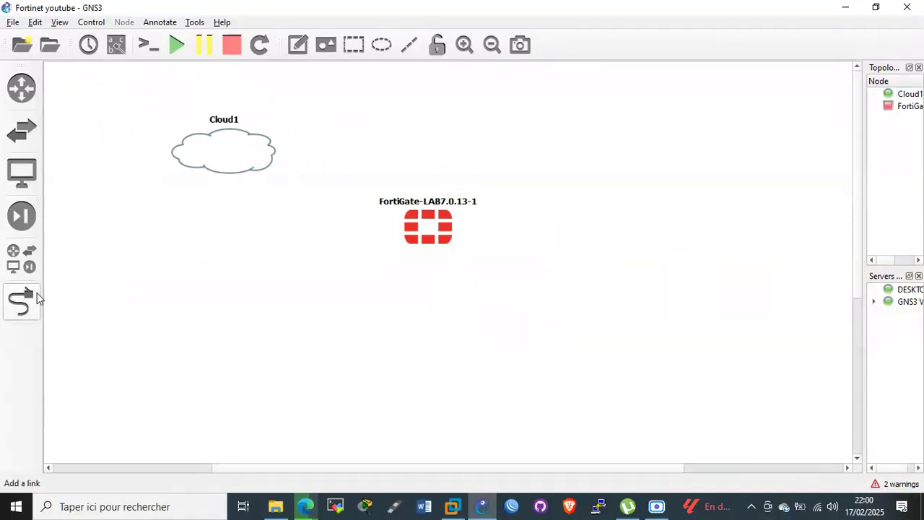
# Cable Cloud1's eth0 to the FortiGate's Port10 using the link tool.
pyautogui.click(23, 301)
pyautogui.click(228, 154)
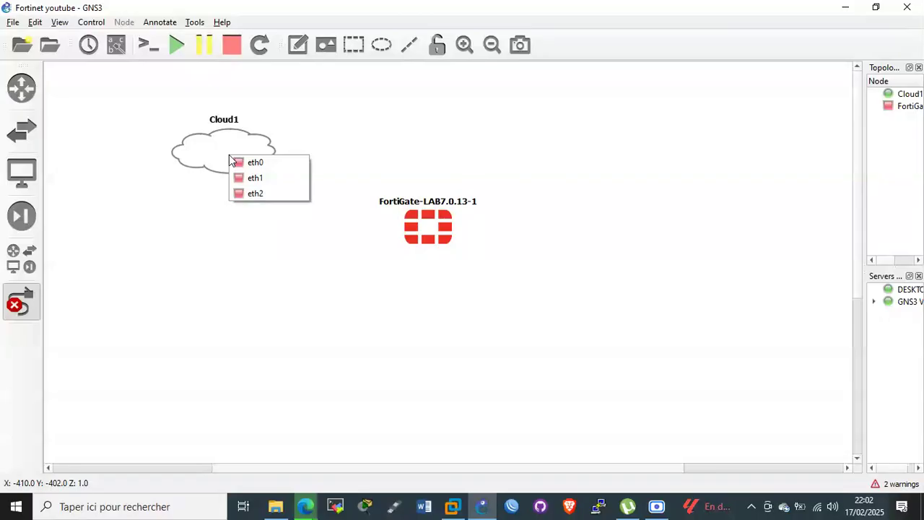
pyautogui.click(247, 162)
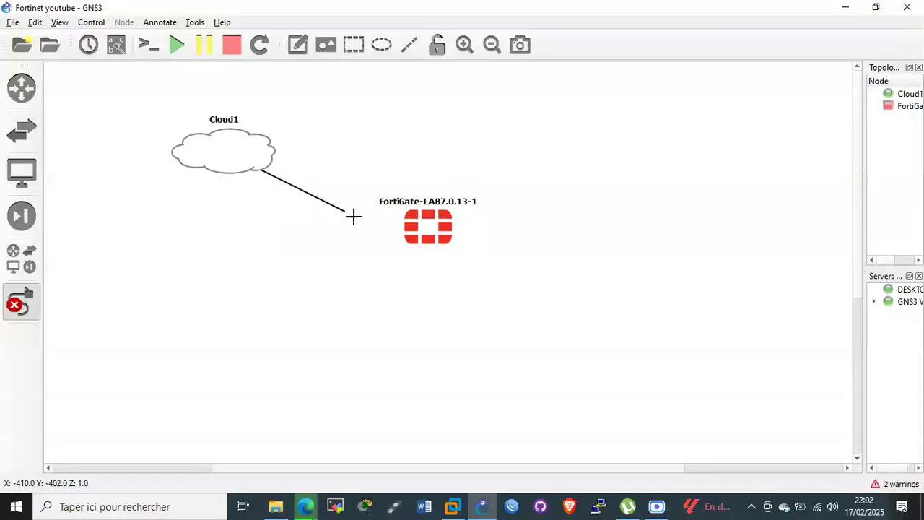
pyautogui.click(431, 227)
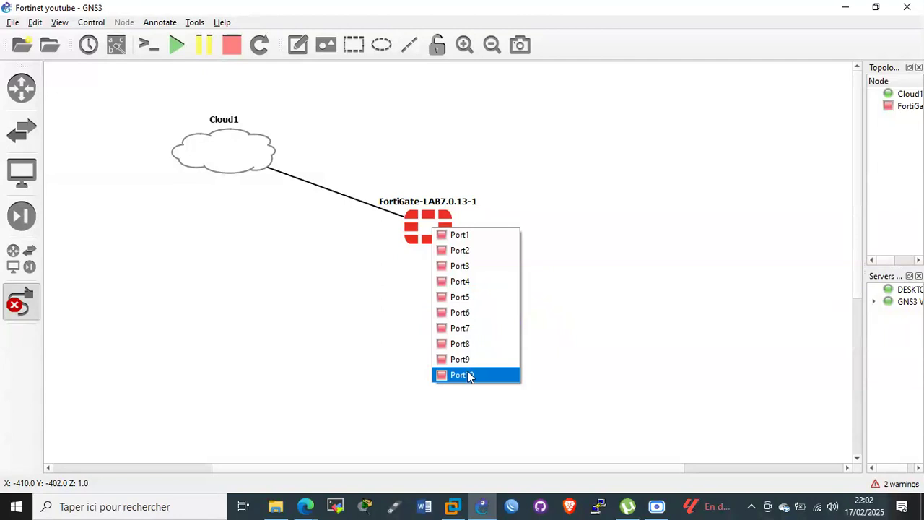
pyautogui.click(465, 374)
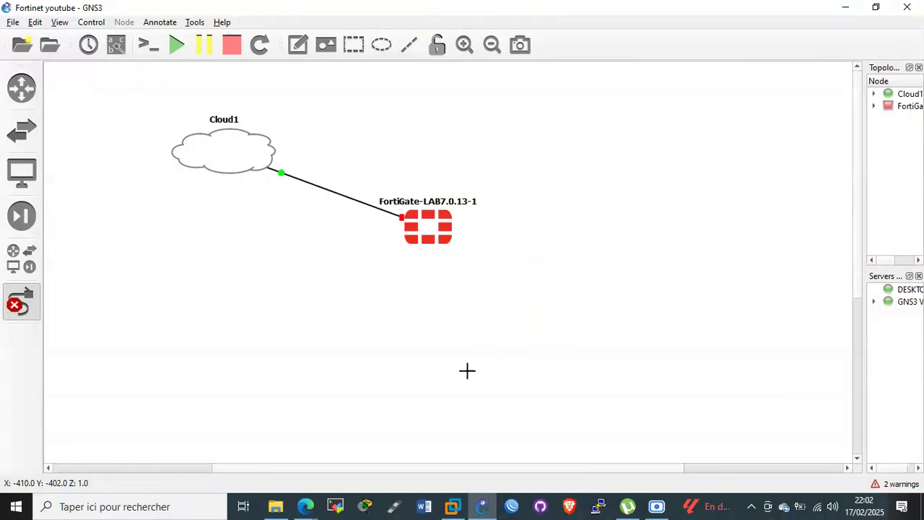
pyautogui.rightClick(469, 375)
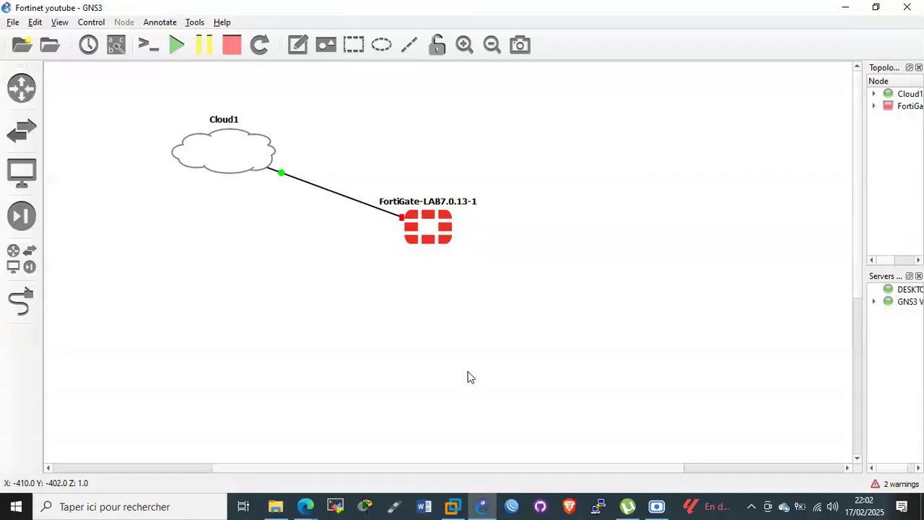
pyautogui.moveTo(418, 222)
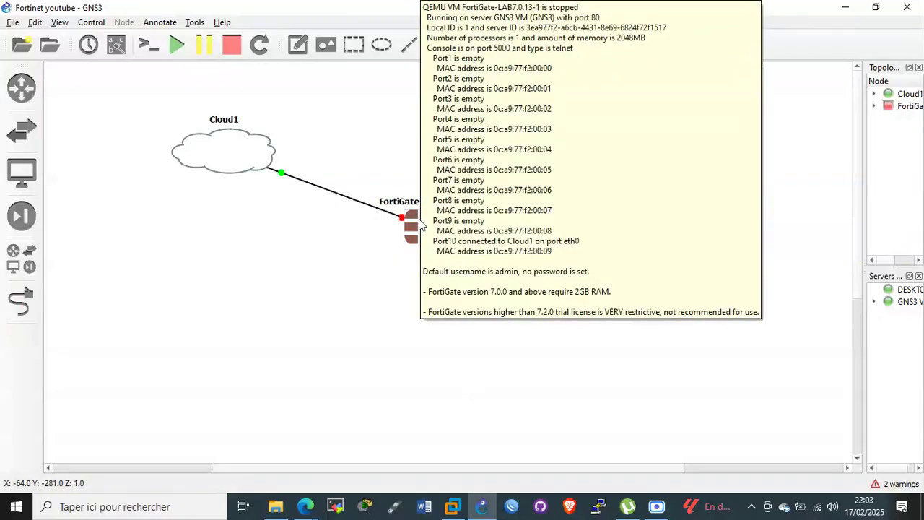
pyautogui.rightClick(421, 225)
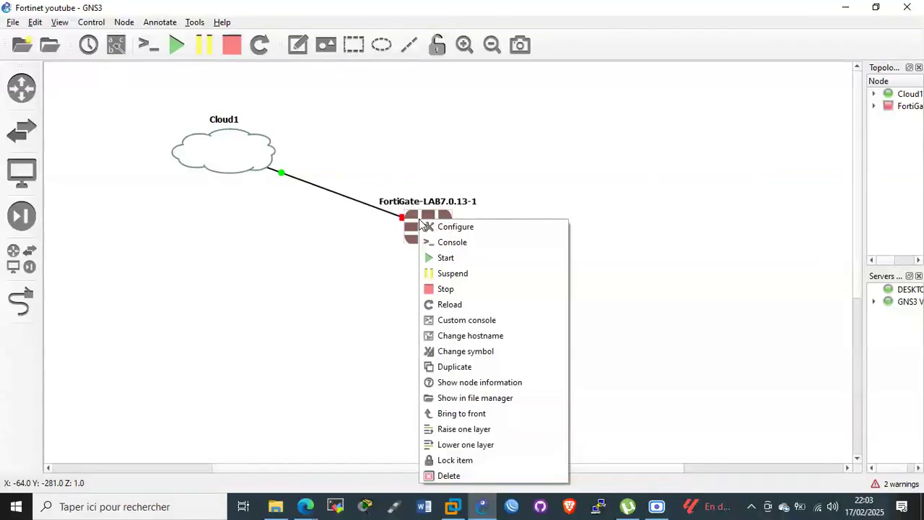
# Start the FortiGate-LAB7.0.13-1 node from its context menu.
pyautogui.click(441, 259)
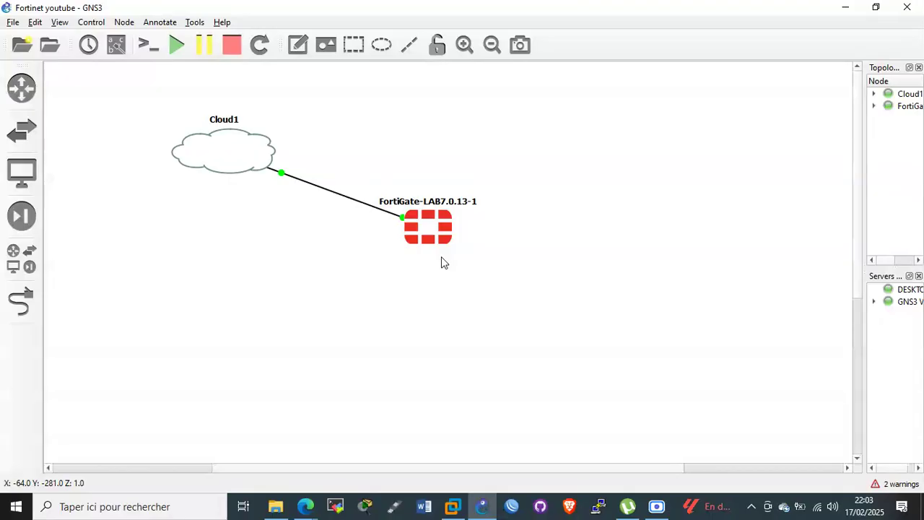
pyautogui.rightClick(434, 243)
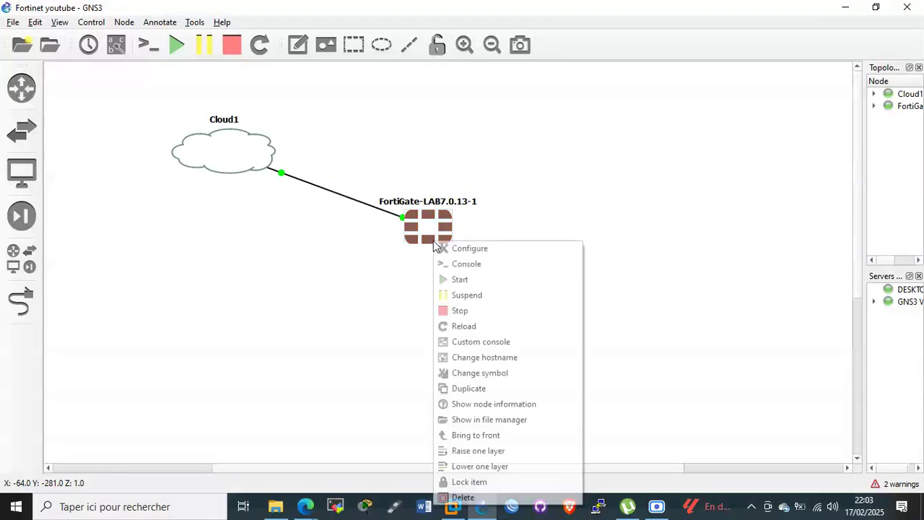
# Open the FortiGate console maximized in Solar-PuTTY, let it reach the login prompt, then return to GNS3.
pyautogui.click(467, 264)
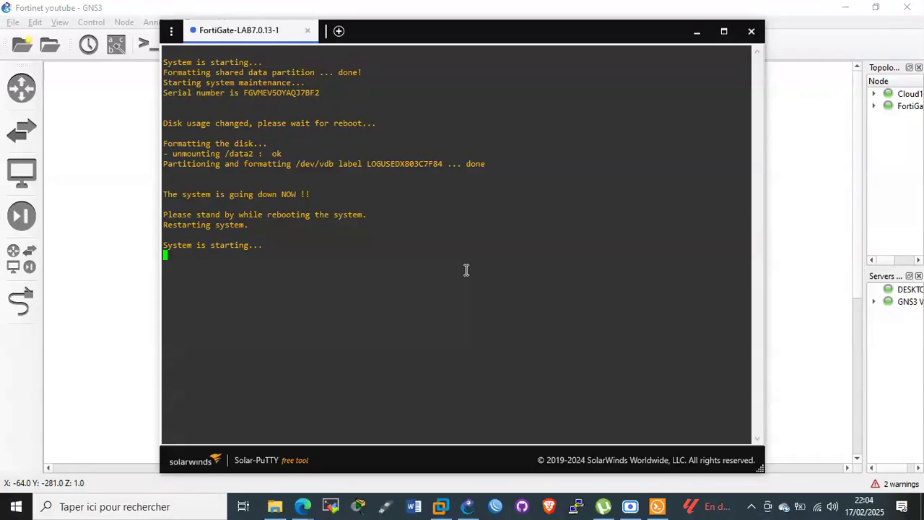
pyautogui.click(724, 33)
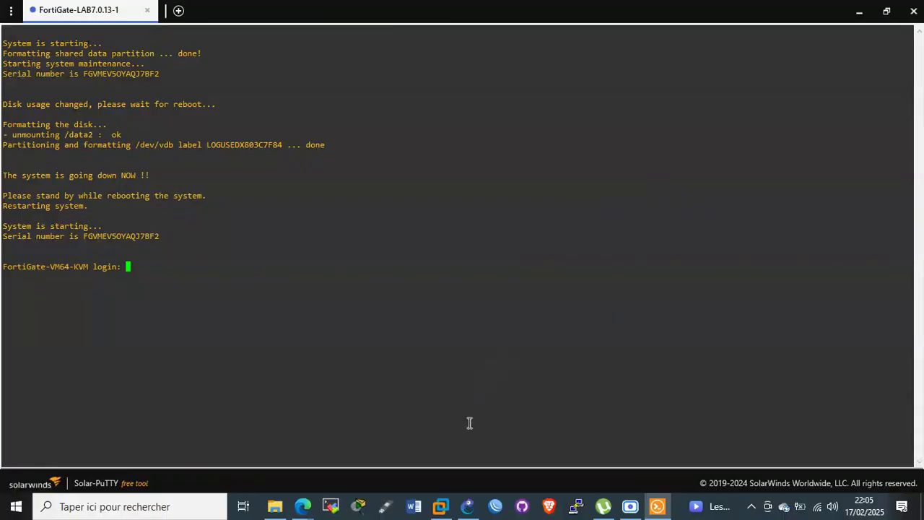
pyautogui.click(468, 506)
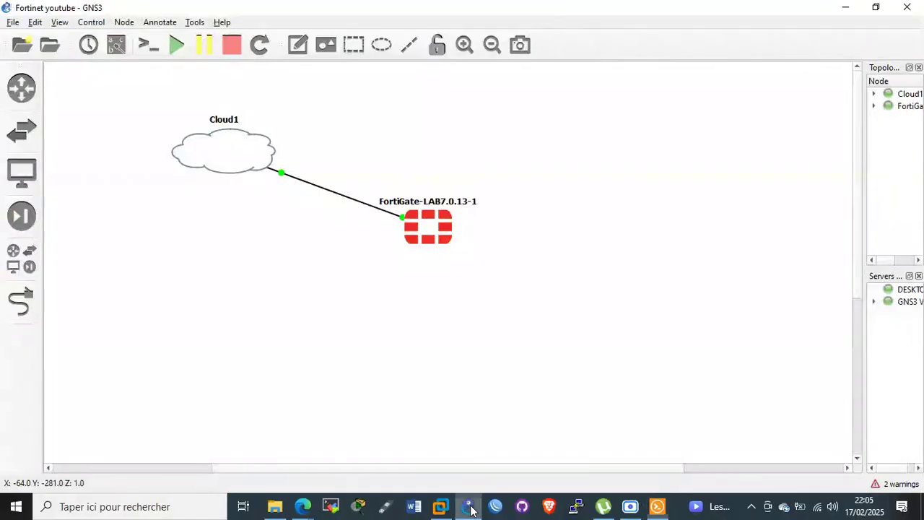
# Read the FortiGate node's Usage notes showing default login admin with no password.
pyautogui.rightClick(427, 228)
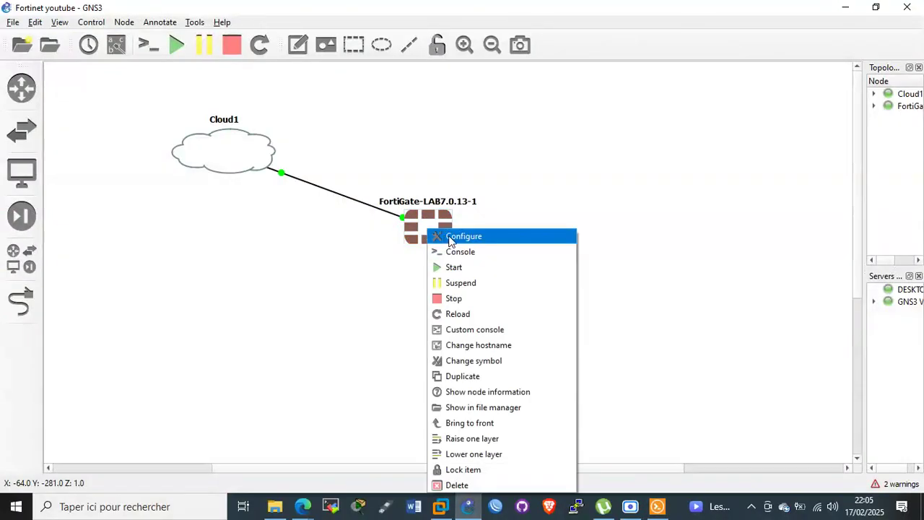
pyautogui.click(448, 239)
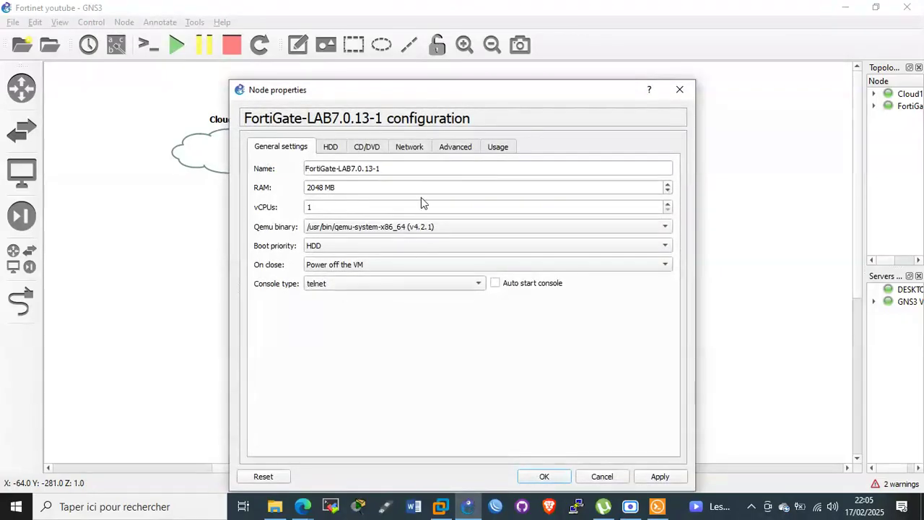
pyautogui.click(496, 150)
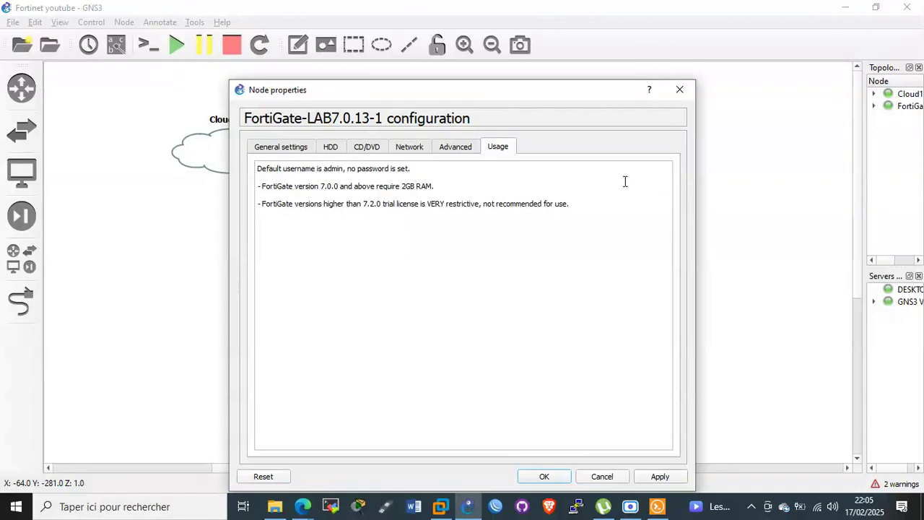
pyautogui.click(679, 91)
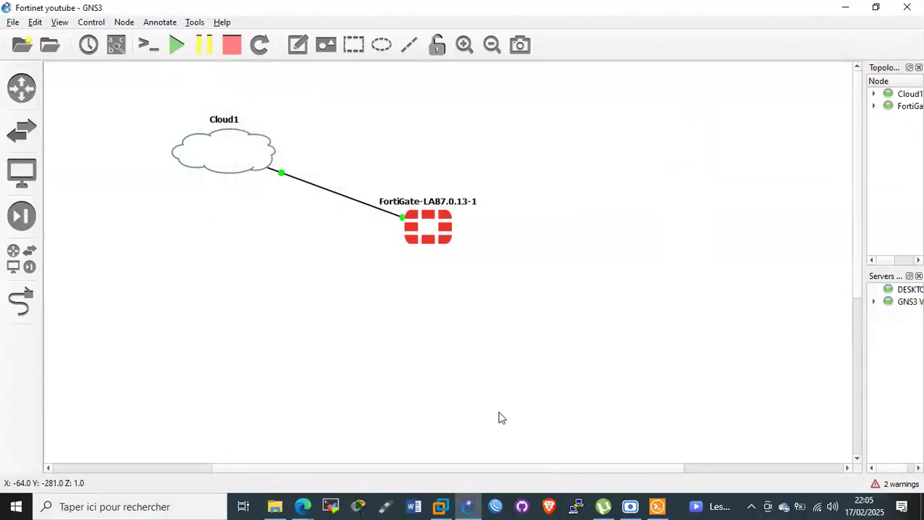
# Log in to the FortiGate console as admin with the empty default password.
pyautogui.click(656, 506)
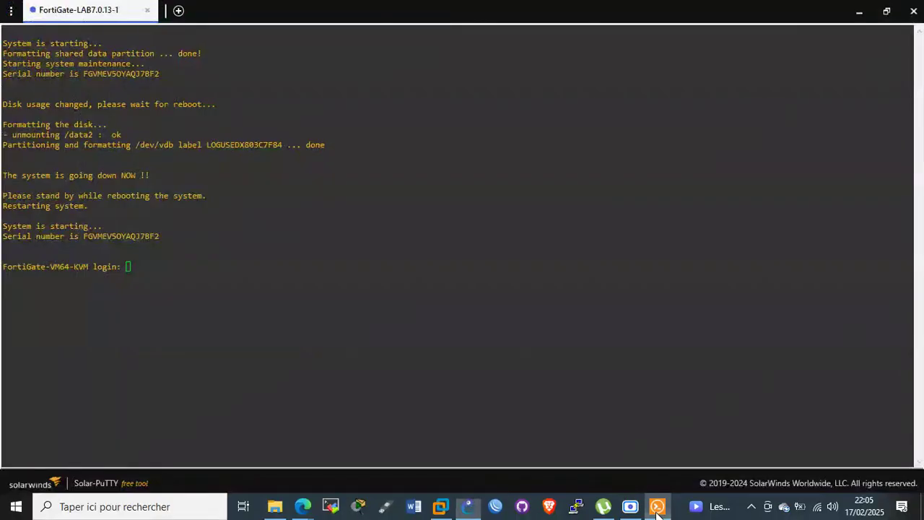
pyautogui.write('admin')
pyautogui.press('Return')
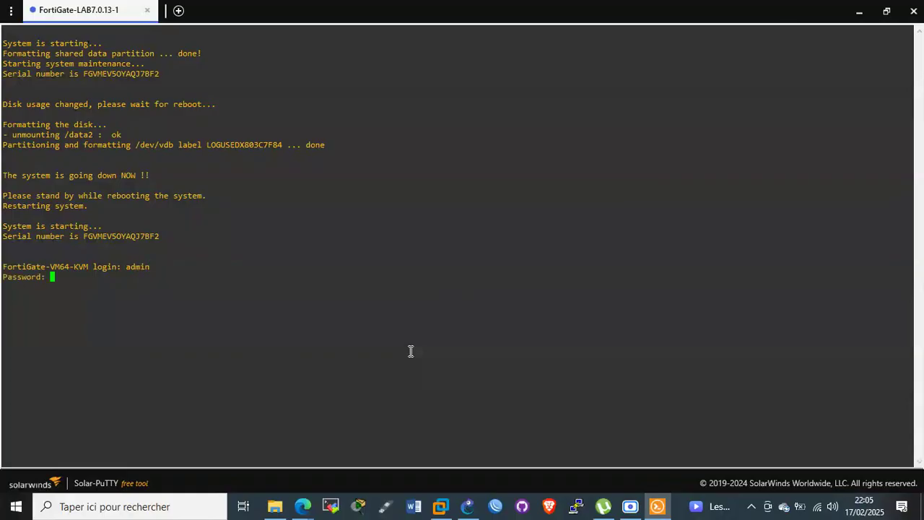
pyautogui.press('Return')
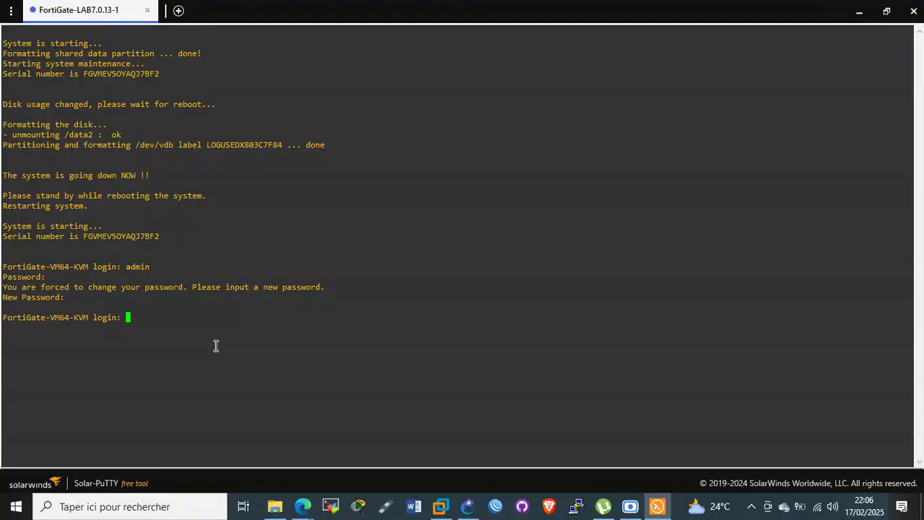
# Enter and confirm a new admin password to reach the FortiGate-VM64-KVM # prompt.
pyautogui.press('Return')
pyautogui.press('Return')
pyautogui.press('Return')
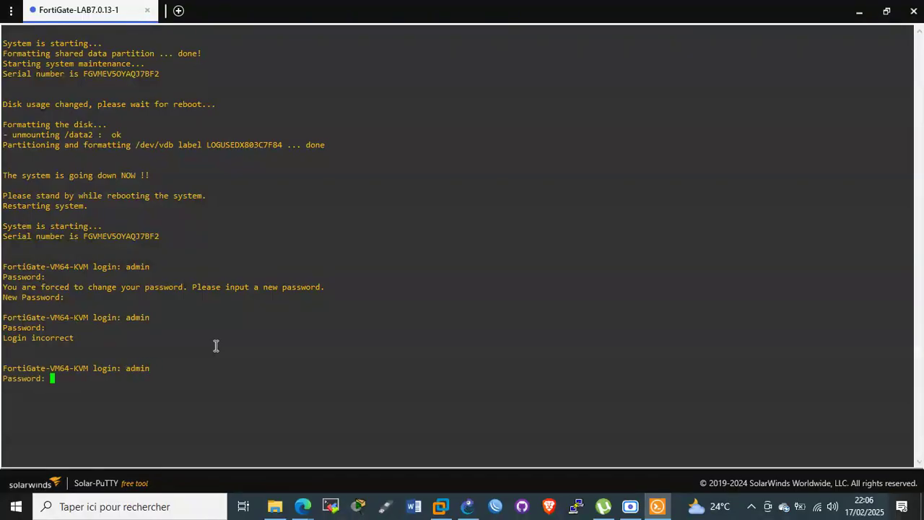
pyautogui.press('Return')
pyautogui.press('Return')
pyautogui.press('Return')
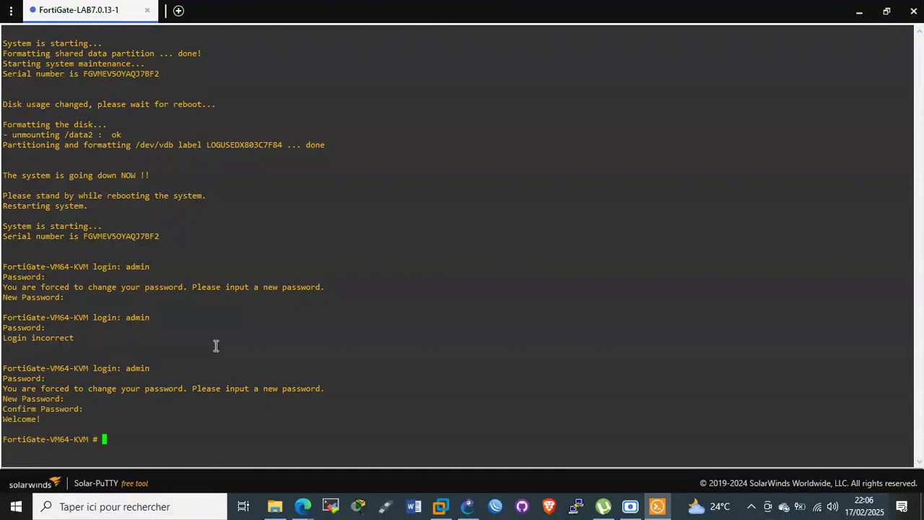
pyautogui.press('Return')
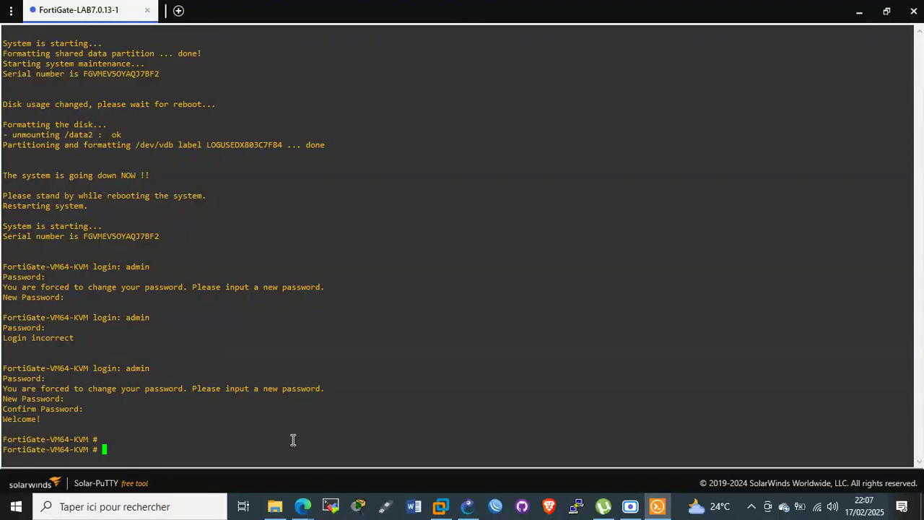
# Enter config system interface and edit port10.
pyautogui.press('Return')
pyautogui.write('config ')
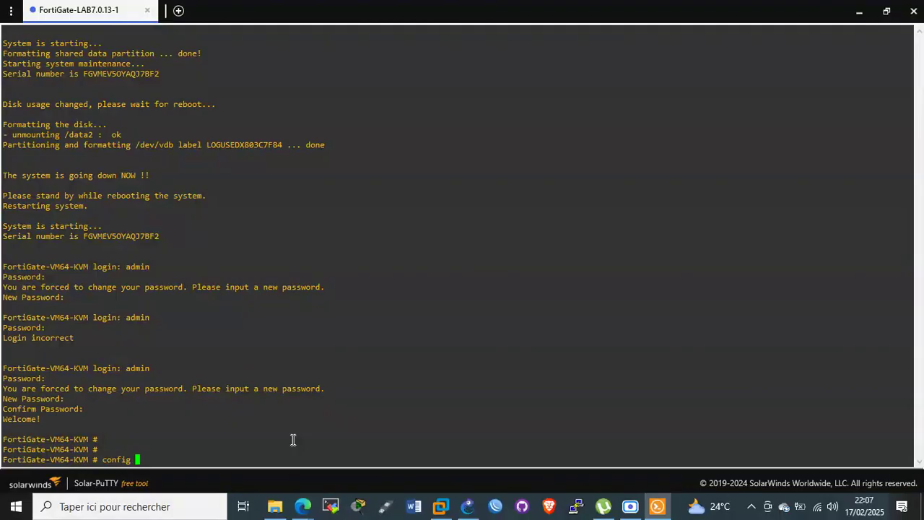
pyautogui.write('system interface')
pyautogui.press('Return')
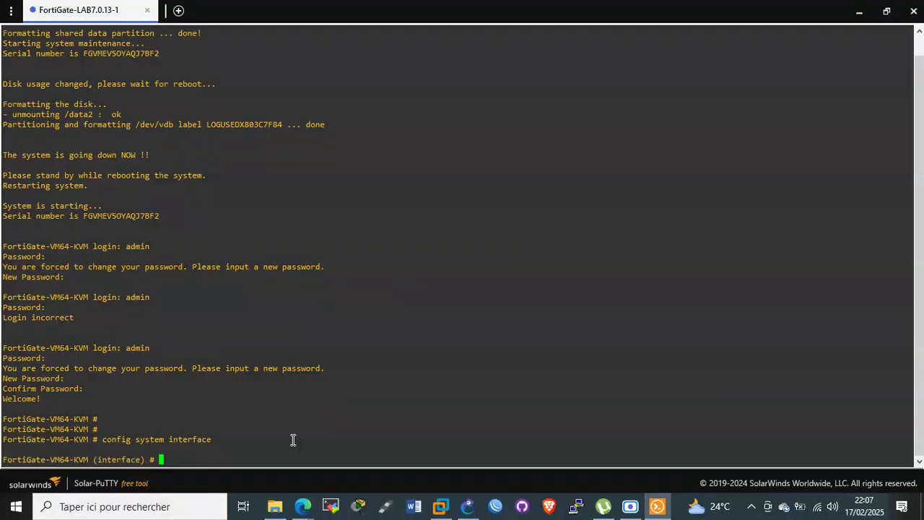
pyautogui.write('edit port10')
pyautogui.press('Return')
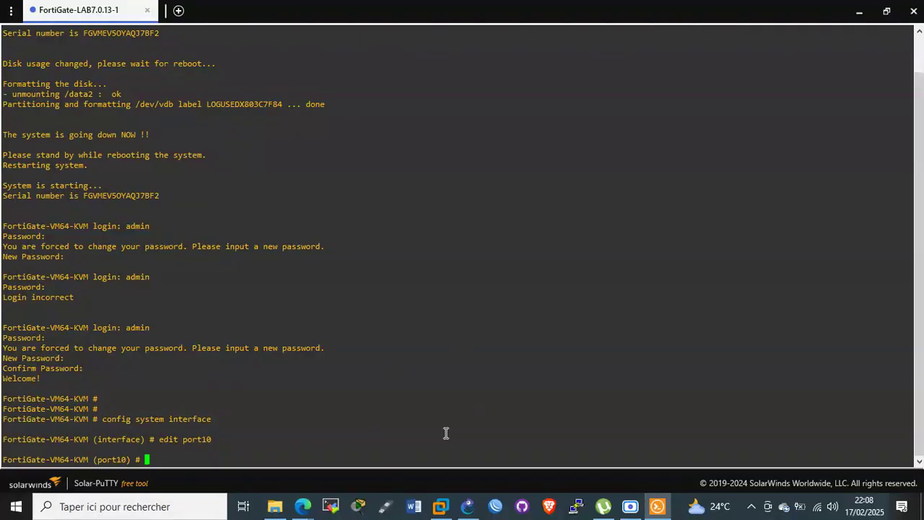
# Set port10 to static mode with IP 192.168.10.2/24.
pyautogui.write('set mde')
pyautogui.press('BackSpace')
pyautogui.press('BackSpace')
pyautogui.press('BackSpace')
pyautogui.write('ode static')
pyautogui.press('Return')
pyautogui.write('se')
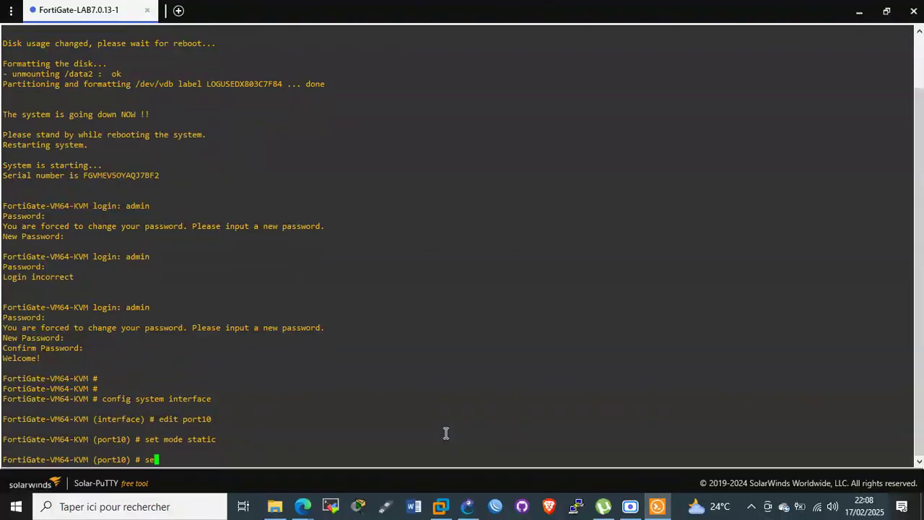
pyautogui.write('t ip')
pyautogui.write('192.168.10.2')
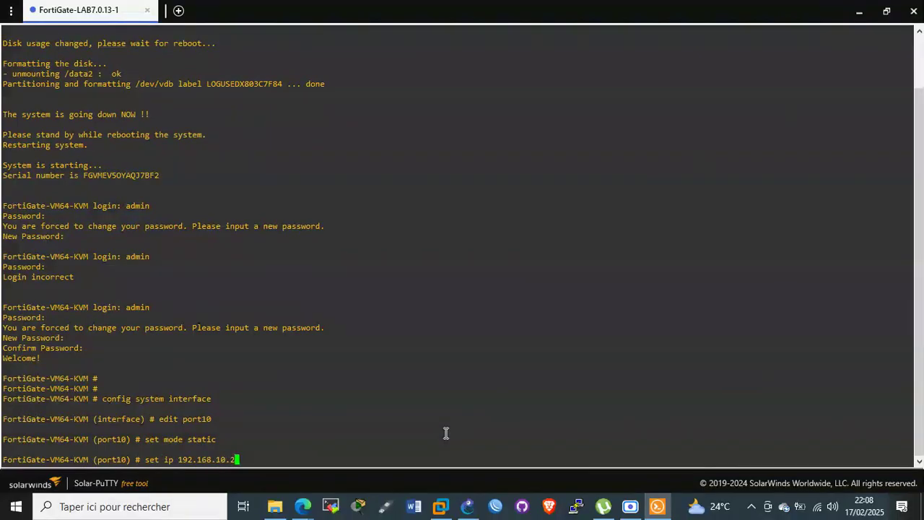
pyautogui.write('/24')
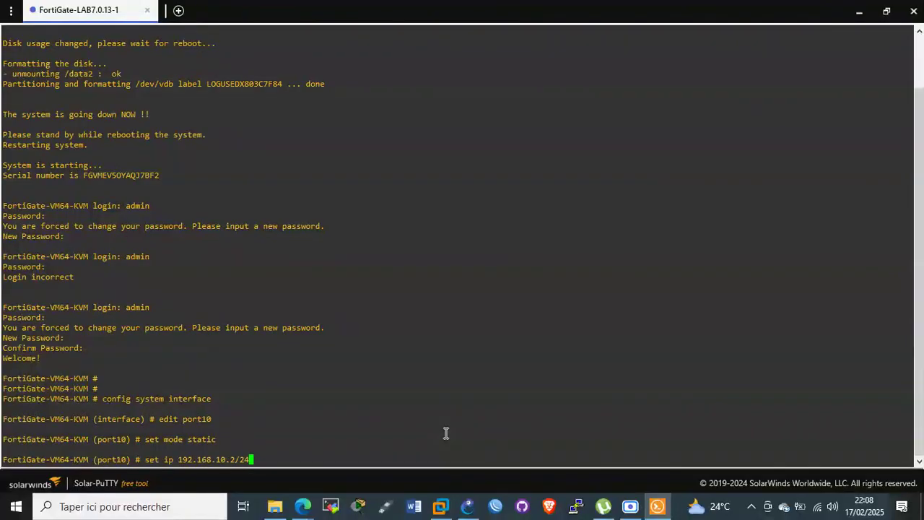
pyautogui.press('Return')
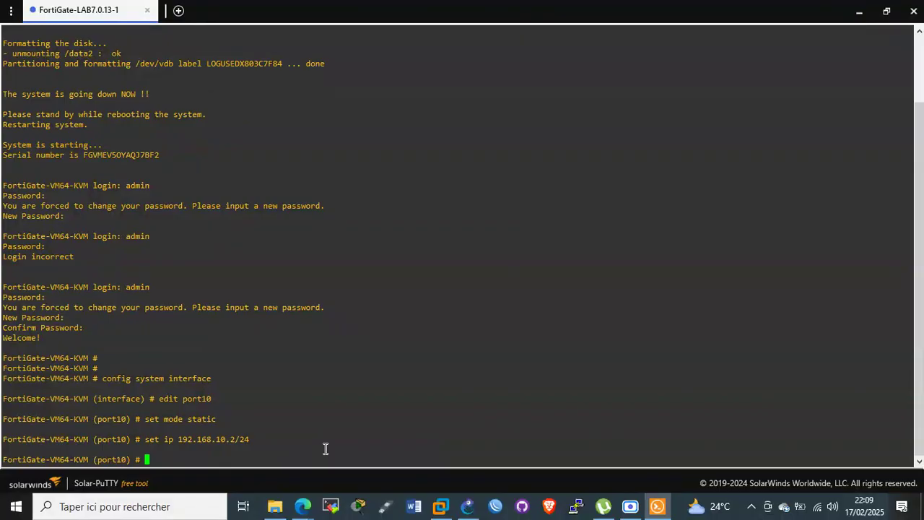
# Set port10 allowaccess to https, http, telnet and ssh, then 'end' the interface configuration.
pyautogui.write('set all')
pyautogui.press('Tab')
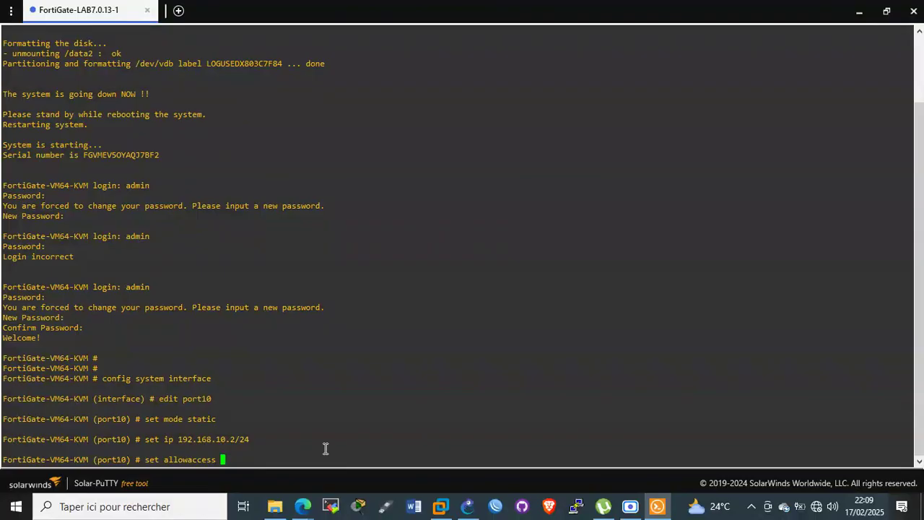
pyautogui.write('https')
pyautogui.write('http telnet ')
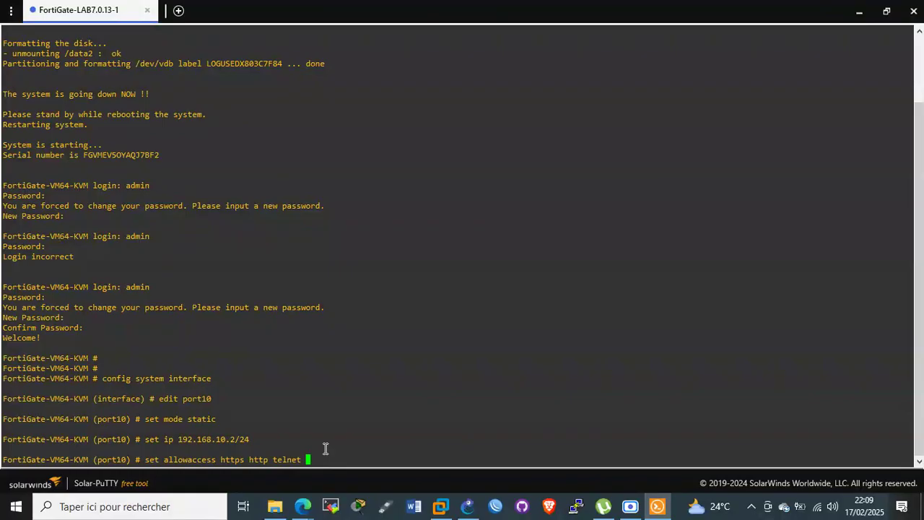
pyautogui.write('ssh')
pyautogui.press('Return')
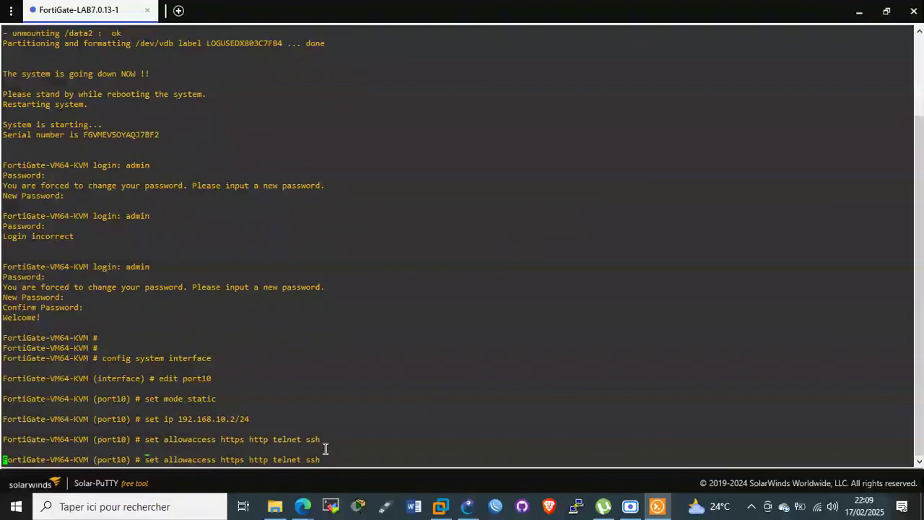
pyautogui.press('Return')
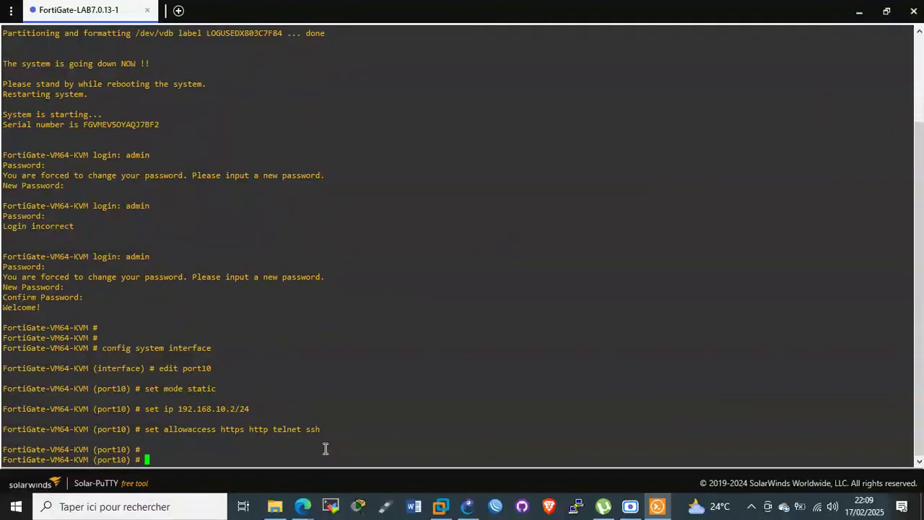
pyautogui.write('end')
pyautogui.press('Return')
pyautogui.press('Return')
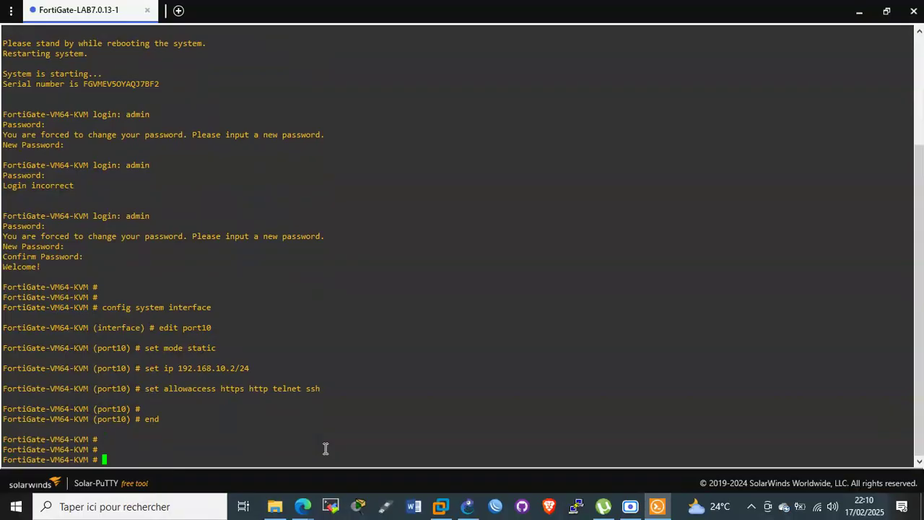
# Ping 192.168.10.254 from the FortiGate, which loses all packets, then bring VMware Workstation forward.
pyautogui.write('execute ping 192.168.10.254')
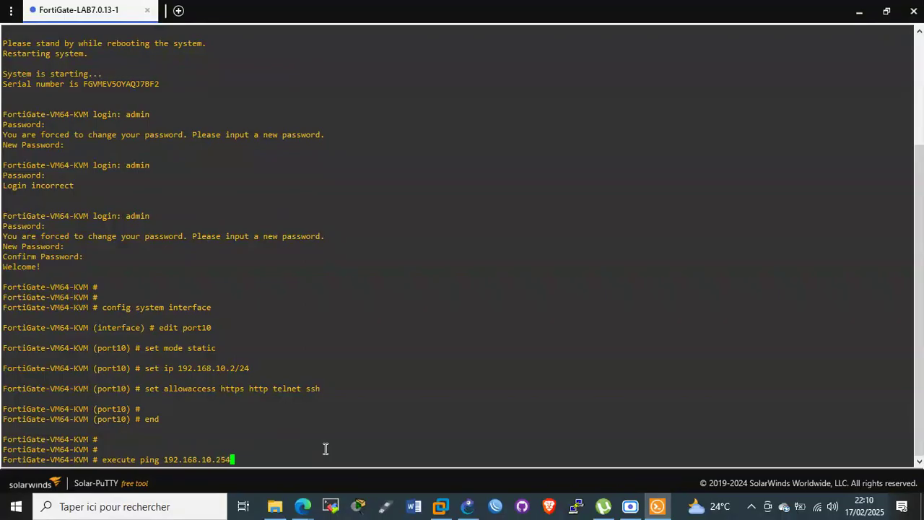
pyautogui.press('Return')
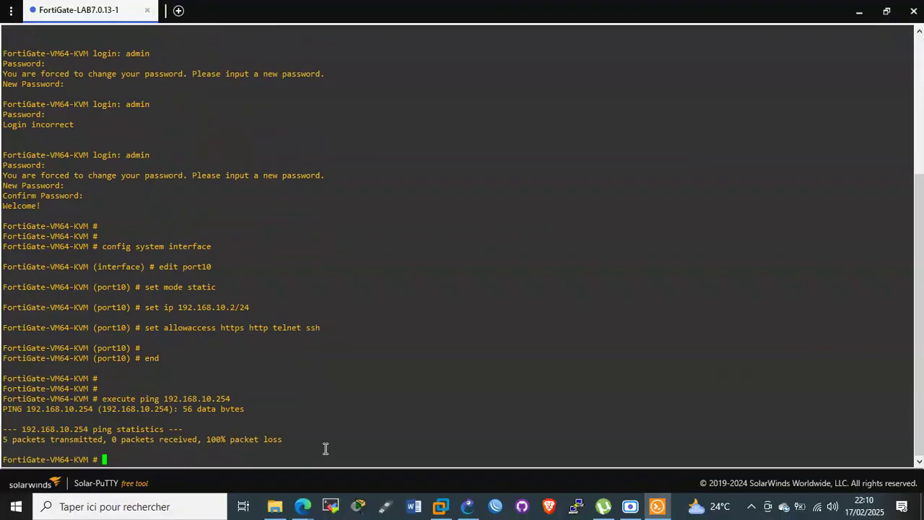
pyautogui.click(440, 506)
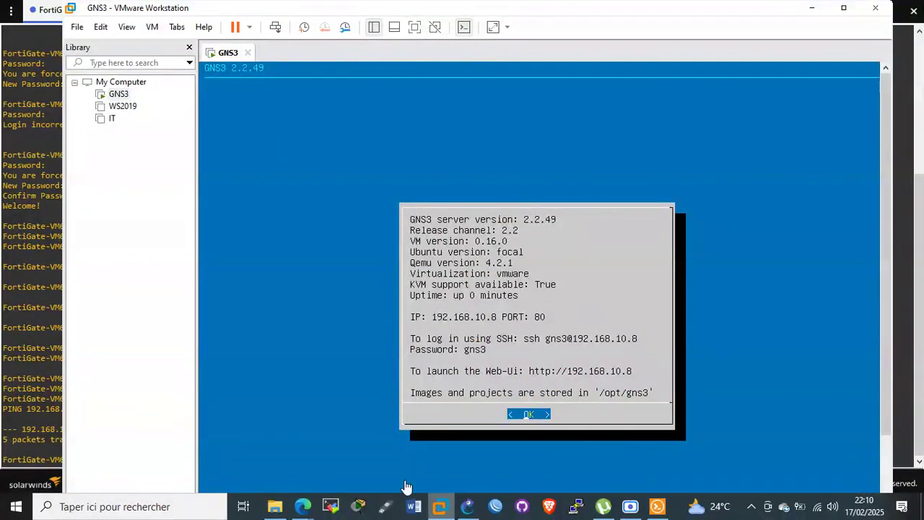
# Check VMnet1's DHCP range (192.168.10.0/24, .2–.254) in the Virtual Network Editor, then return to Solar-PuTTY.
pyautogui.click(107, 30)
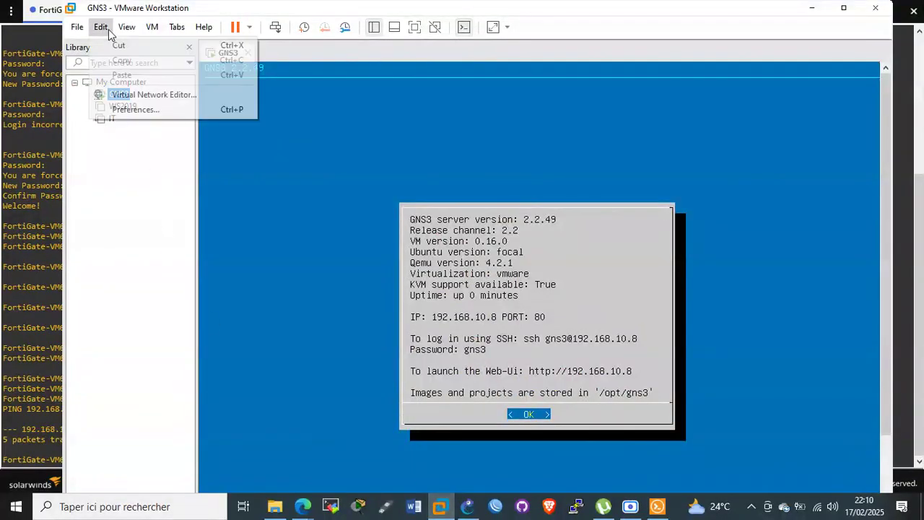
pyautogui.click(145, 97)
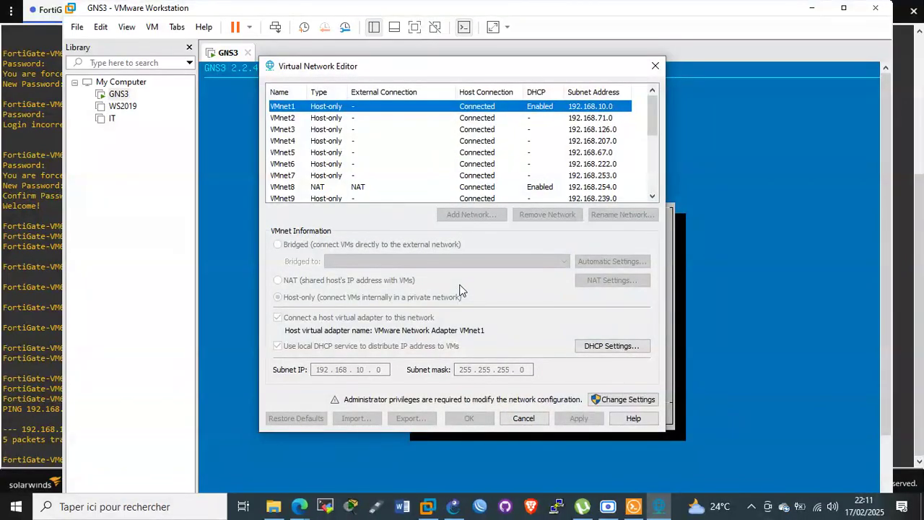
pyautogui.click(592, 350)
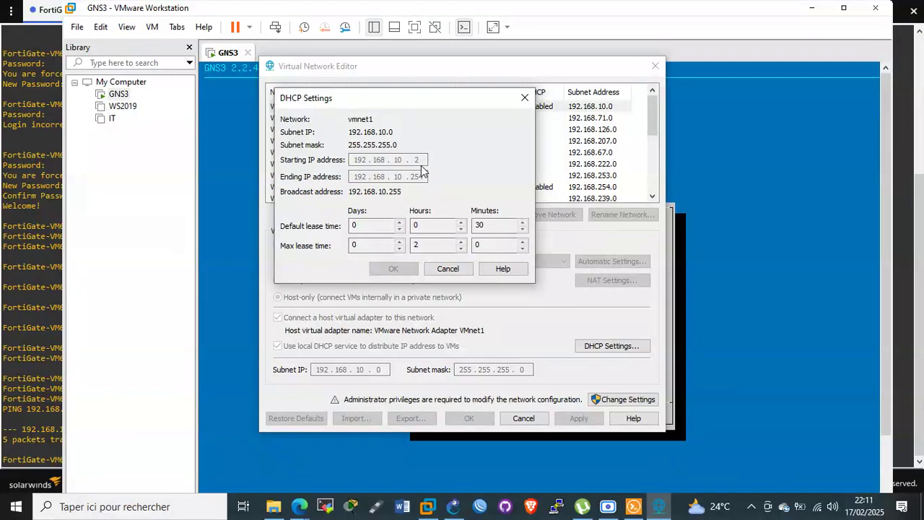
pyautogui.click(525, 99)
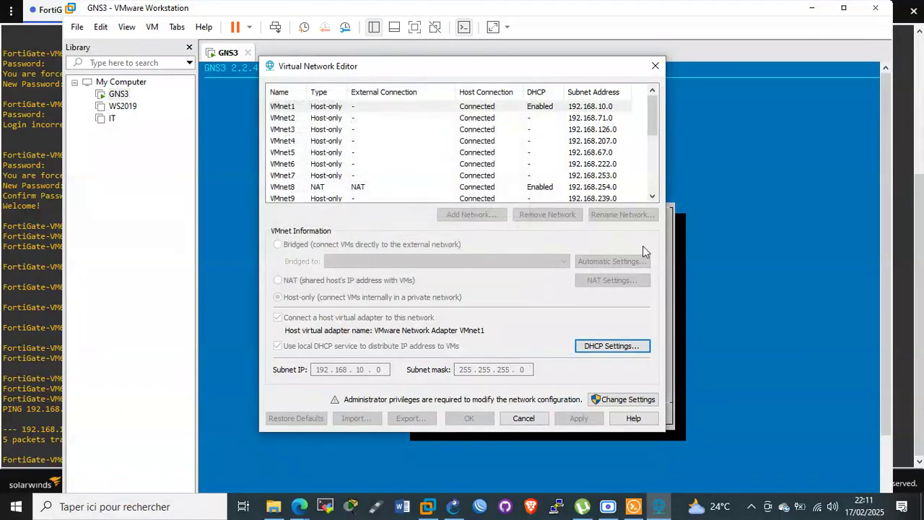
pyautogui.click(654, 66)
pyautogui.click(657, 506)
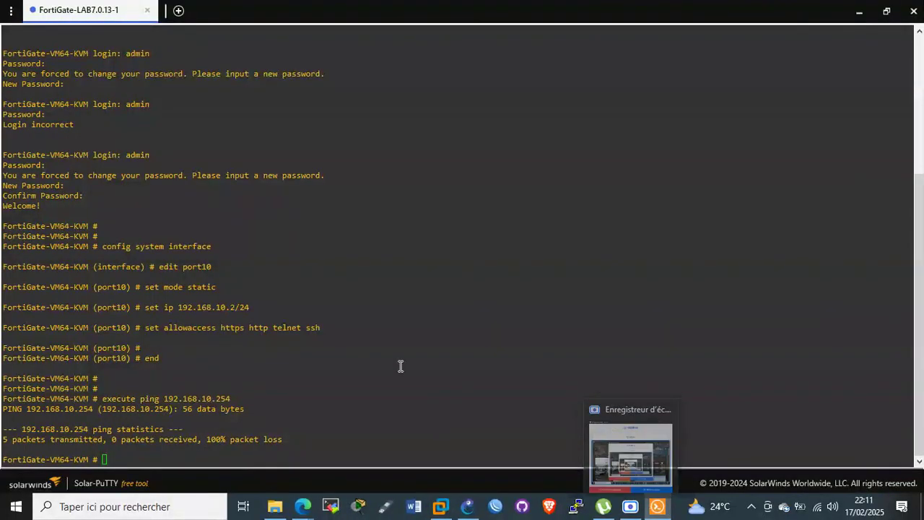
# Ping 192.168.10.1 from the FortiGate with 5 of 5 replies, then open the Windows Run dialog.
pyautogui.press('Up')
pyautogui.press('BackSpace')
pyautogui.press('BackSpace')
pyautogui.press('BackSpace')
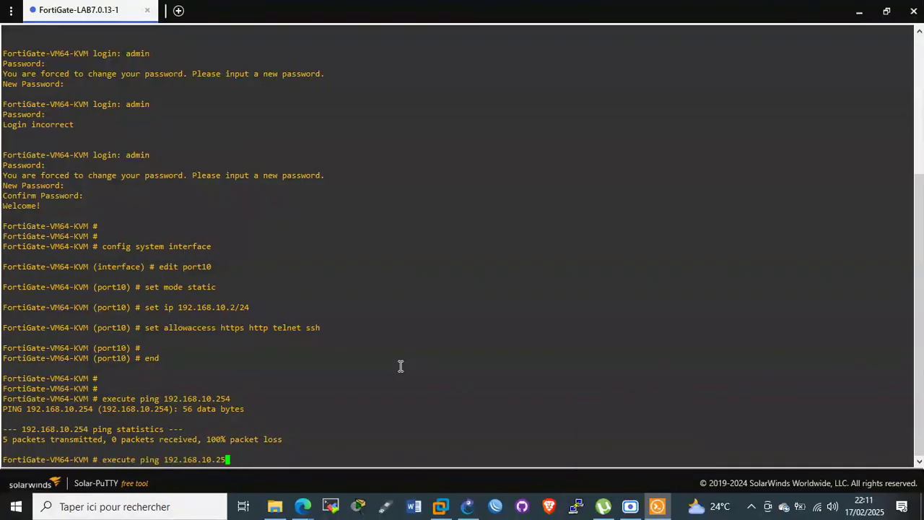
pyautogui.write('1')
pyautogui.press('Return')
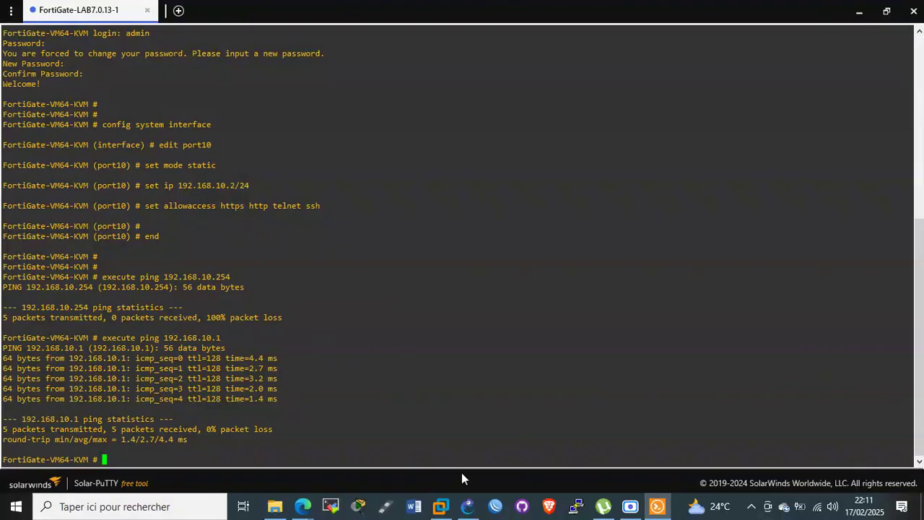
pyautogui.press('super+r')
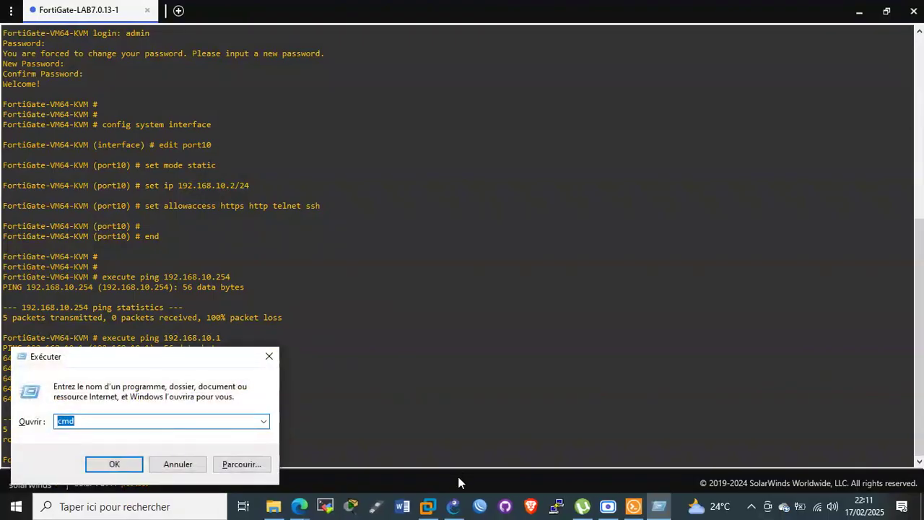
# From a host command prompt, ping the FortiGate at 192.168.10.2, which times out, then minimise cmd.
pyautogui.press('Return')
pyautogui.write('ping')
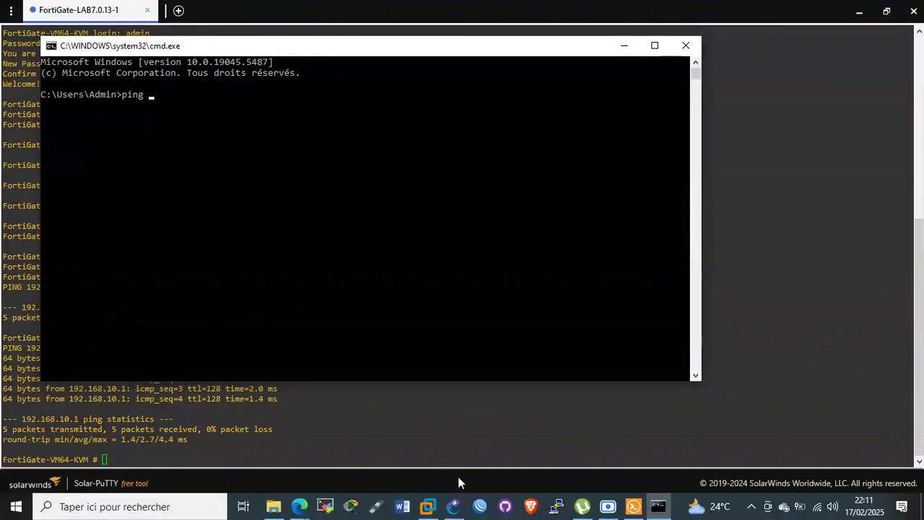
pyautogui.write(' 192.168.10.2')
pyautogui.press('Return')
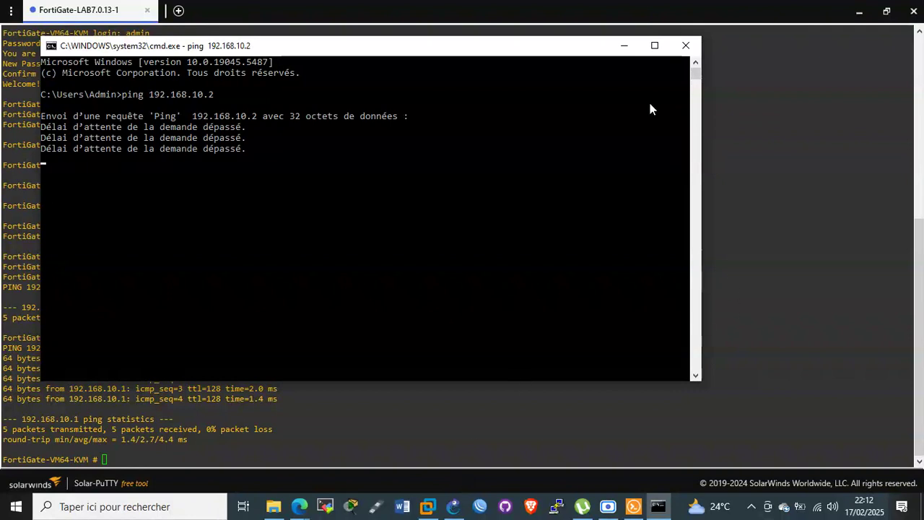
pyautogui.click(622, 46)
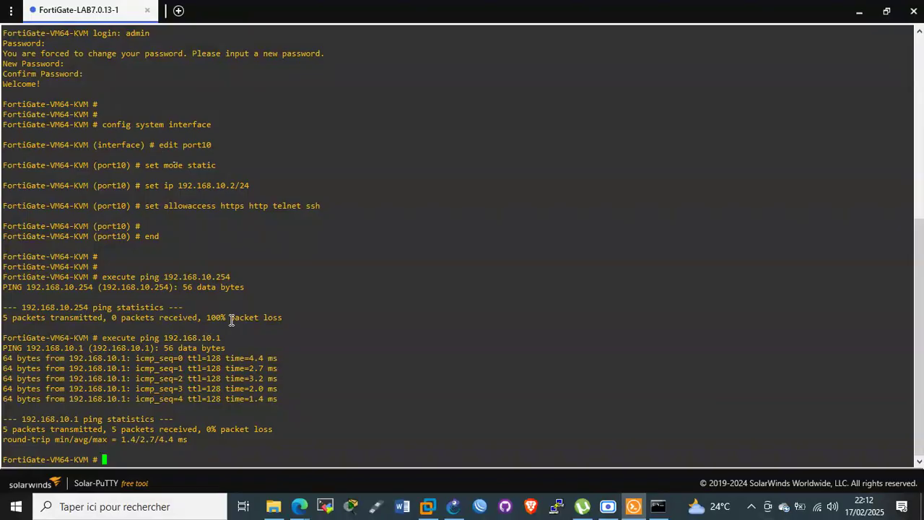
# Under config system interface, edit port10 and set allowaccess to ping.
pyautogui.write('config system i')
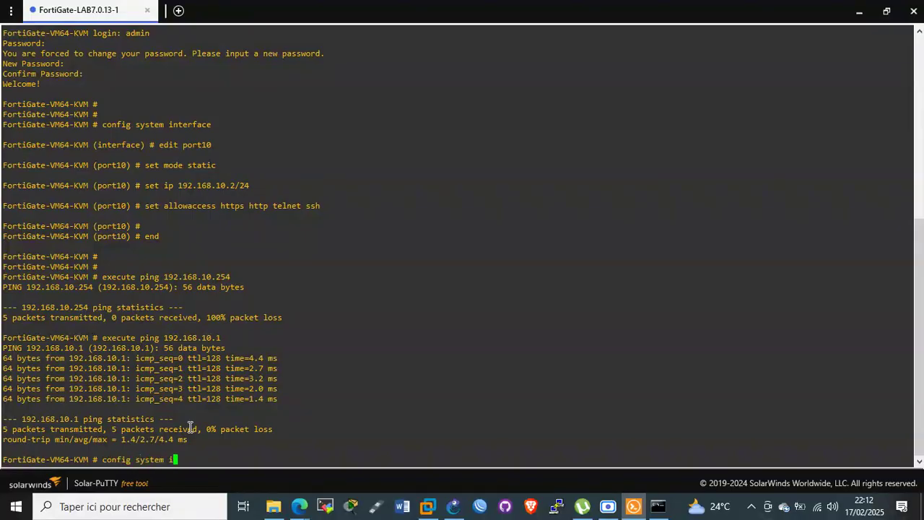
pyautogui.write('nterface')
pyautogui.press('Return')
pyautogui.write('edi')
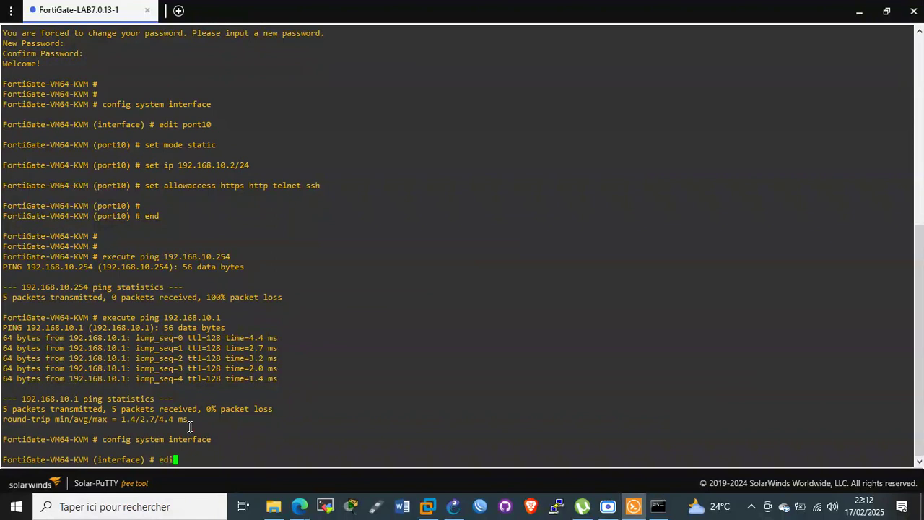
pyautogui.write('t port10')
pyautogui.press('Return')
pyautogui.write('a')
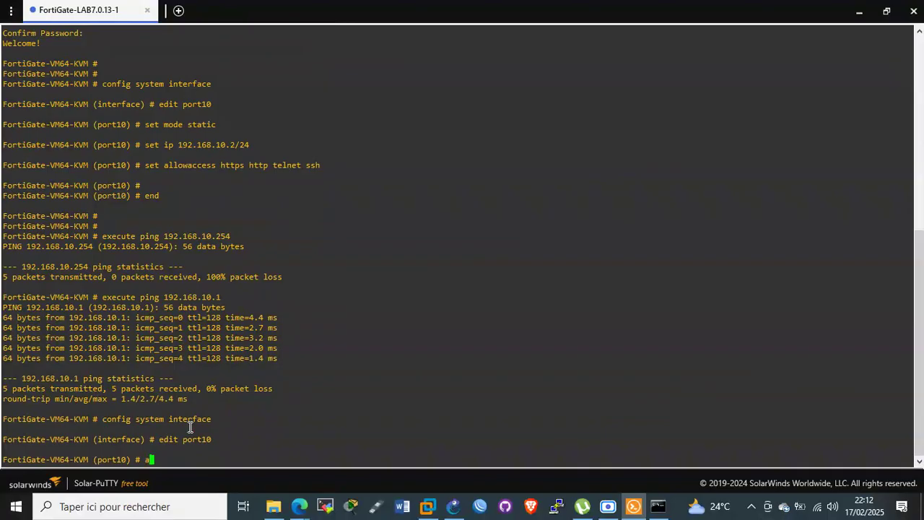
pyautogui.press('BackSpace')
pyautogui.write('set allowaccess ping')
pyautogui.press('Return')
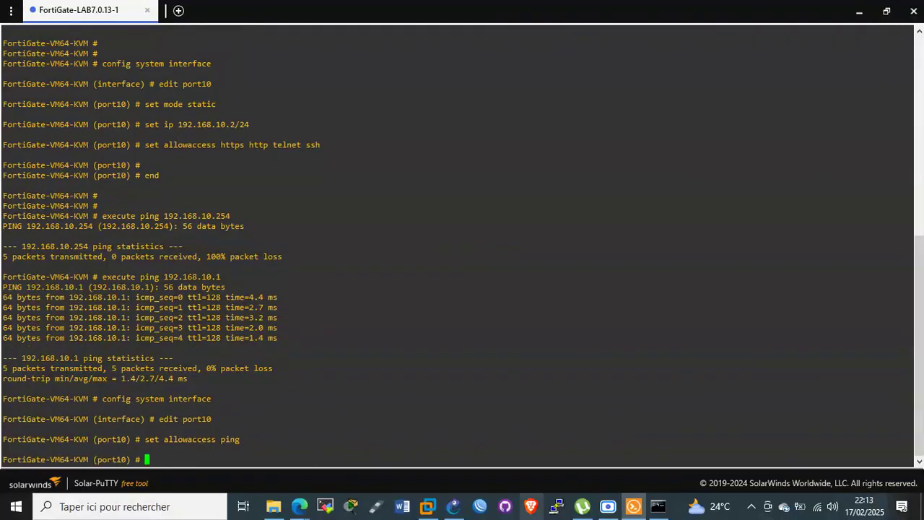
# Retest the ping to 192.168.10.2 from the host command prompt.
pyautogui.click(659, 506)
pyautogui.click(491, 310)
pyautogui.press('Up')
pyautogui.press('Return')
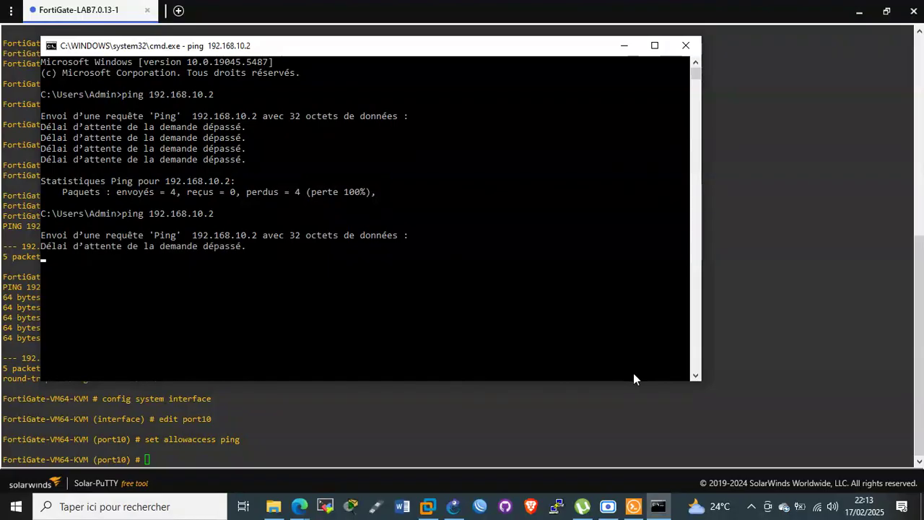
# Switch port10 to DHCP mode and commit with 'end'.
pyautogui.click(625, 417)
pyautogui.write('set mode dhcp')
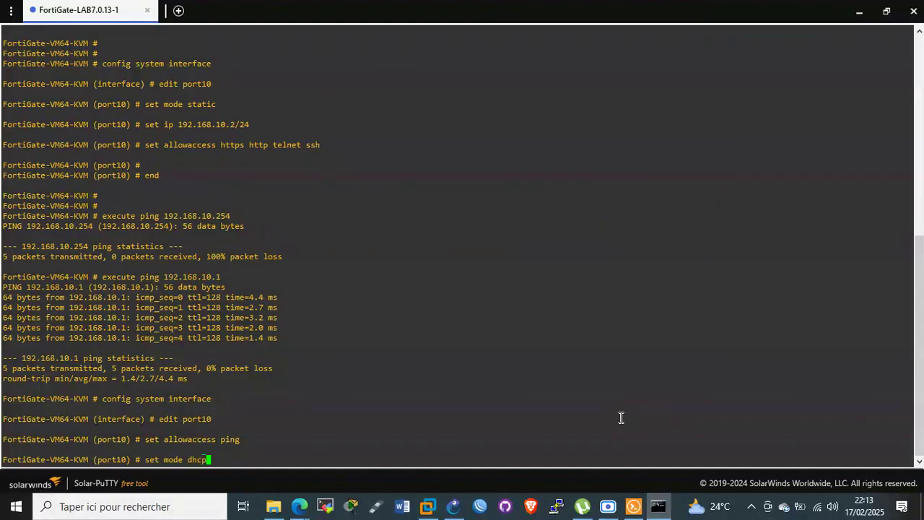
pyautogui.press('Return')
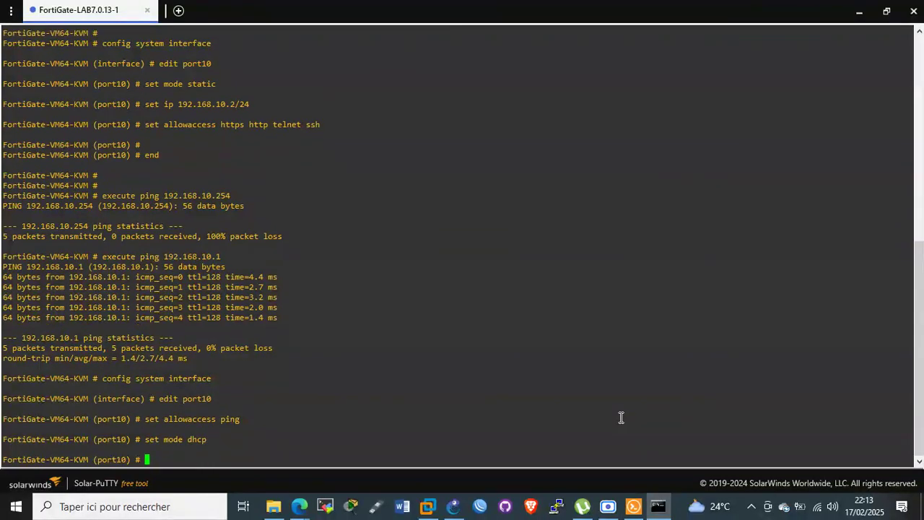
pyautogui.write('end')
pyautogui.press('Return')
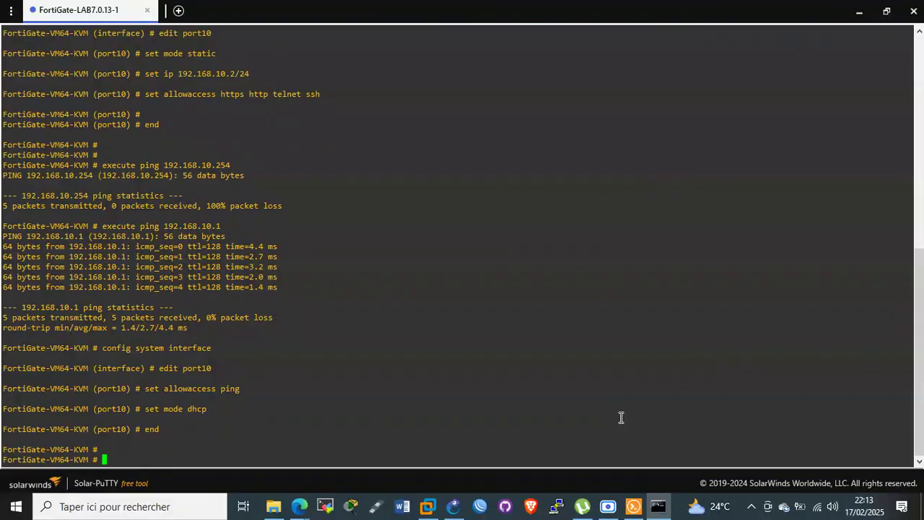
# Run 'get system interface' and select port10's DHCP-leased address 192.168.10.55.
pyautogui.write('get system interface')
pyautogui.press('Return')
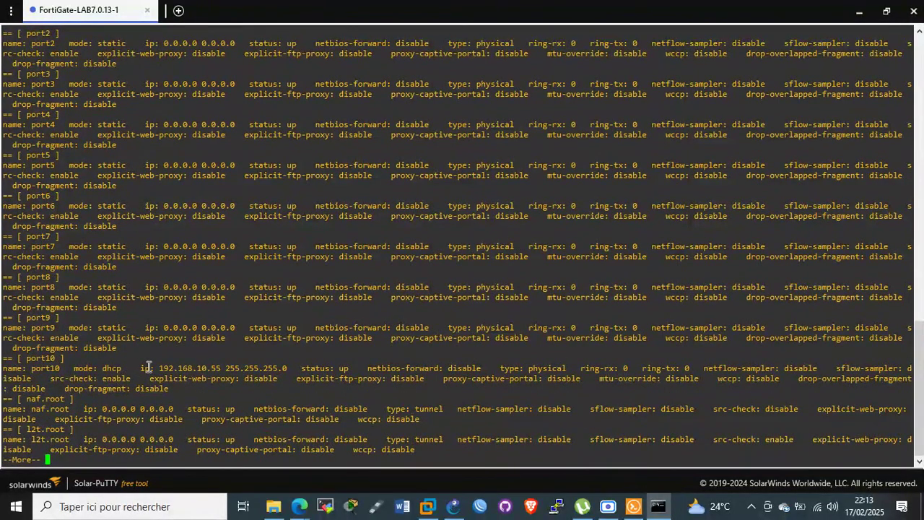
pyautogui.moveTo(219, 369); pyautogui.dragTo(159, 369)
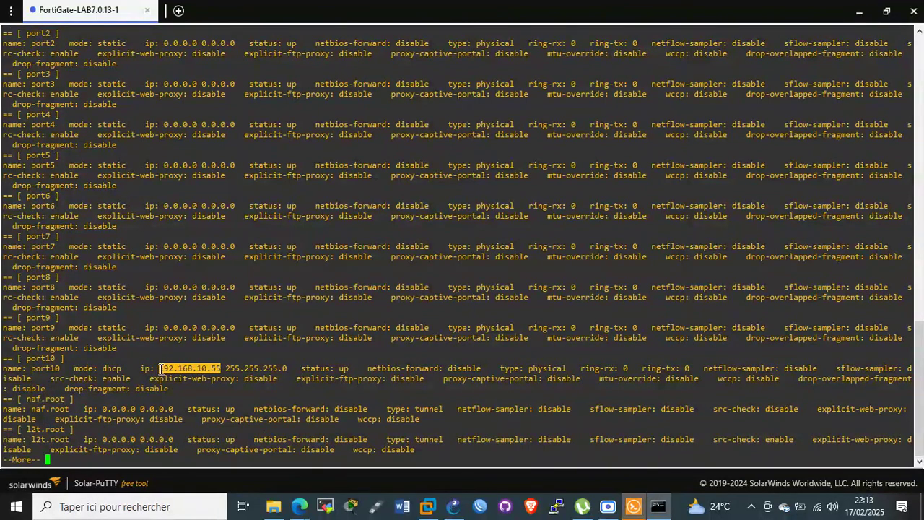
pyautogui.click(661, 505)
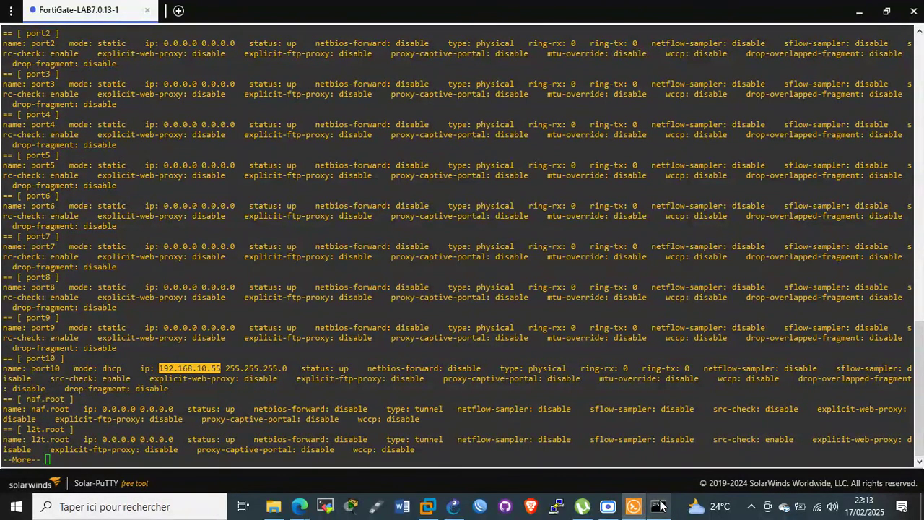
# Ping 192.168.10.55 from the host with 0% loss, then minimise the command prompt.
pyautogui.press('Up')
pyautogui.press('BackSpace')
pyautogui.write('5')
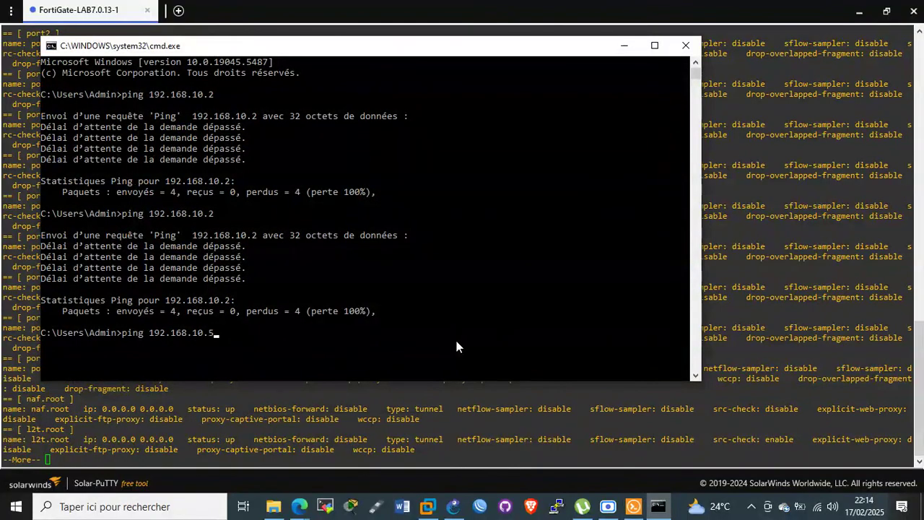
pyautogui.write('5')
pyautogui.press('Return')
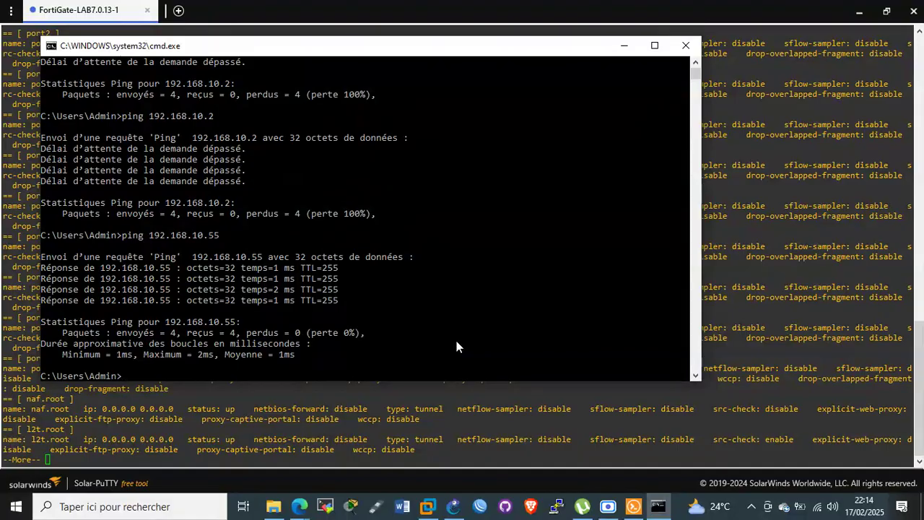
pyautogui.press('space')
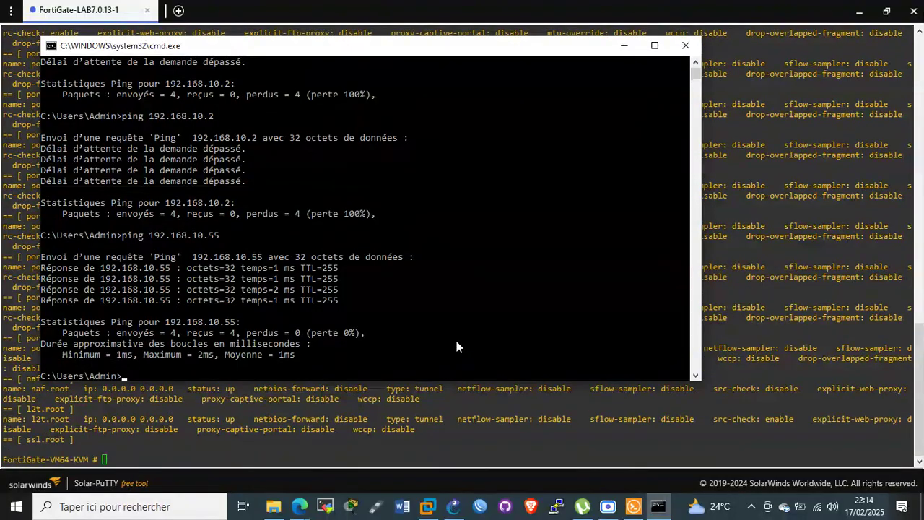
pyautogui.click(619, 46)
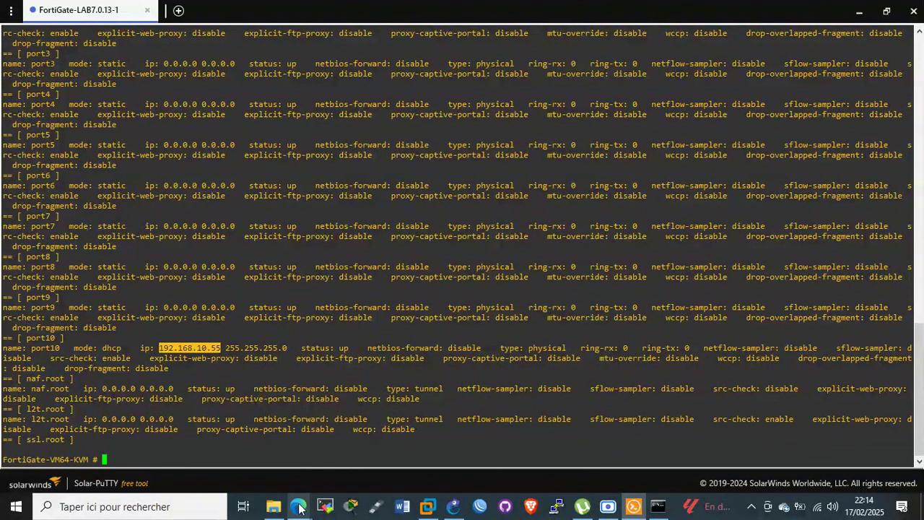
# In a new Edge tab, load 192.168.10.55 over plain HTTP.
pyautogui.moveTo(299, 505)
pyautogui.click(278, 450)
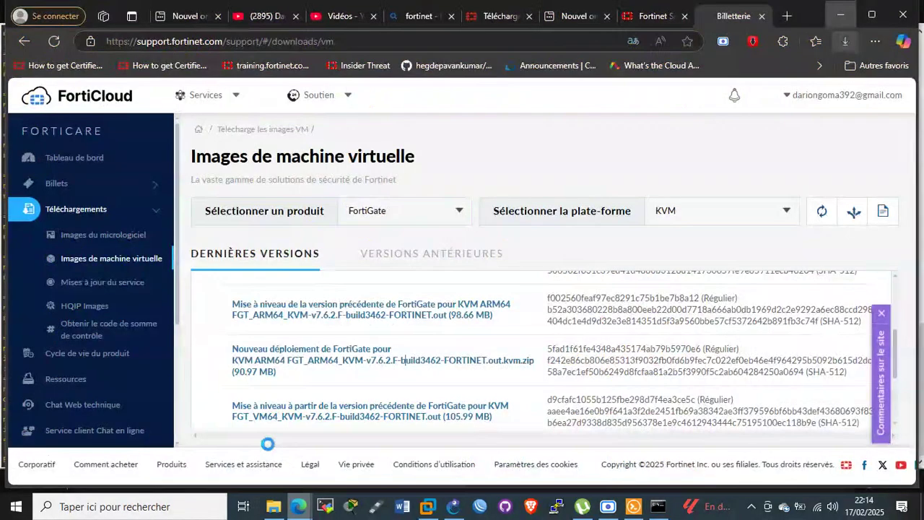
pyautogui.click(781, 21)
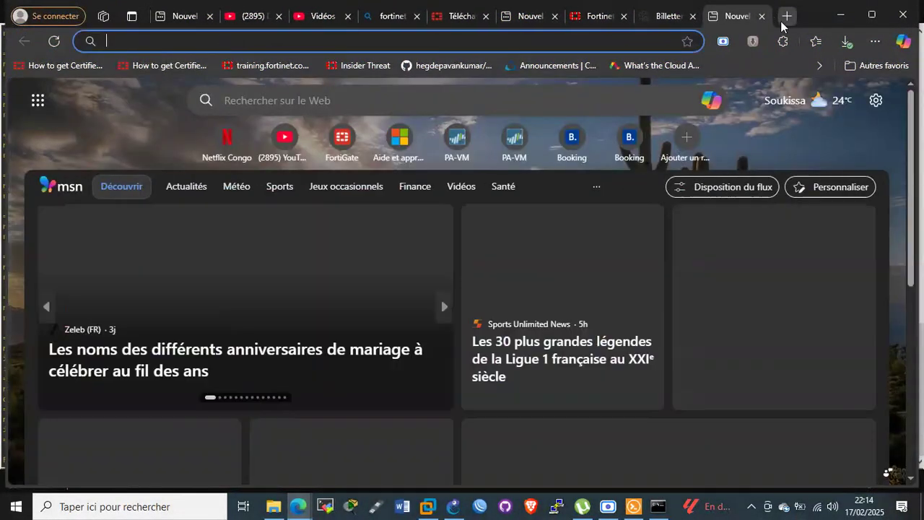
pyautogui.write('192.168.10.')
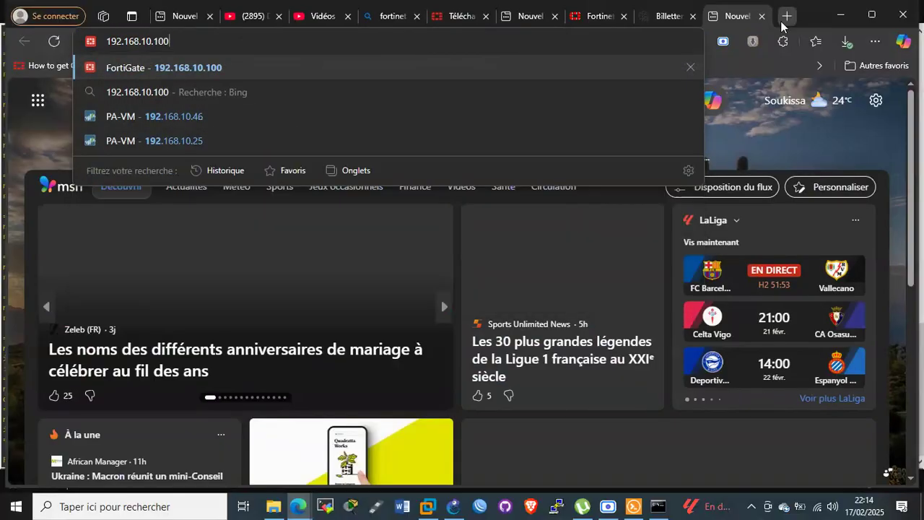
pyautogui.write('55')
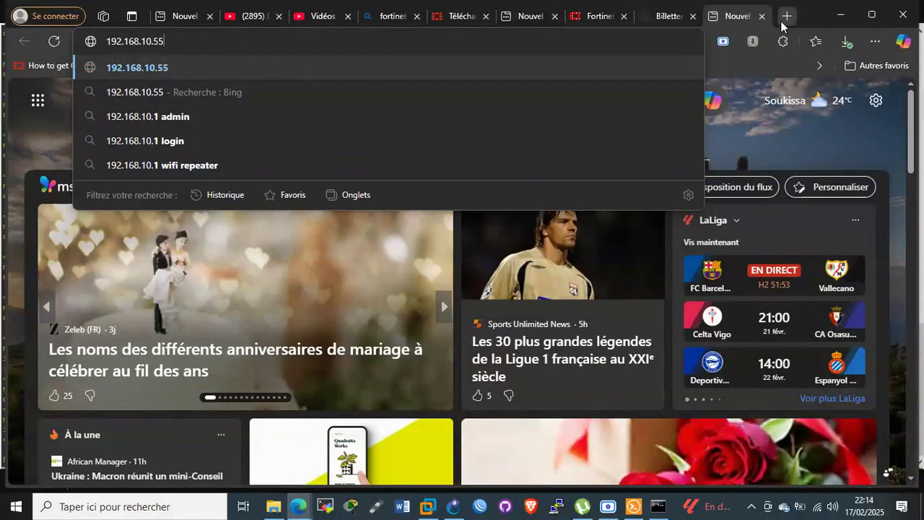
pyautogui.press('Return')
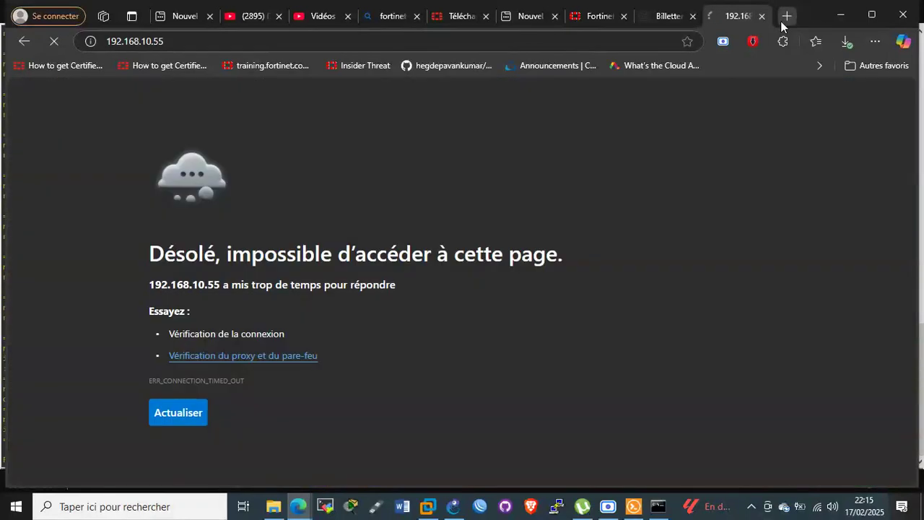
pyautogui.click(167, 42)
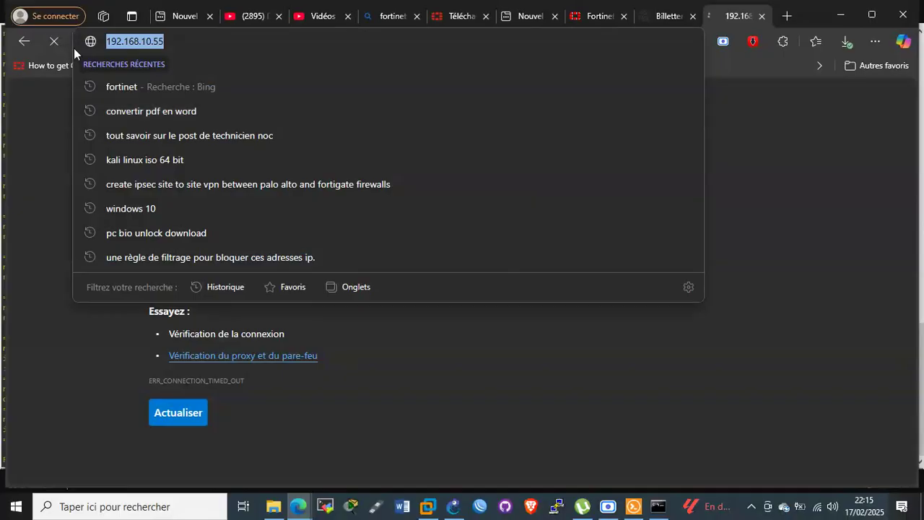
pyautogui.write('h')
pyautogui.press('Right')
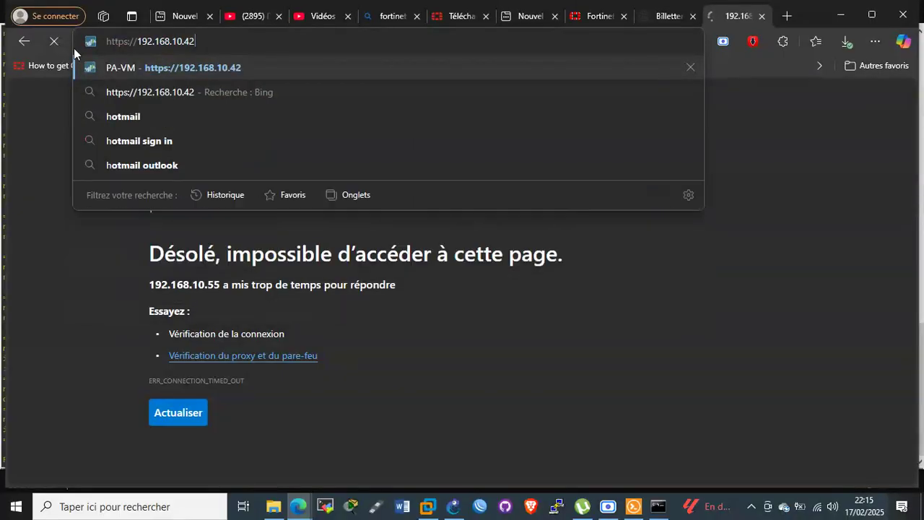
pyautogui.press('BackSpace')
pyautogui.press('BackSpace')
pyautogui.write('5')
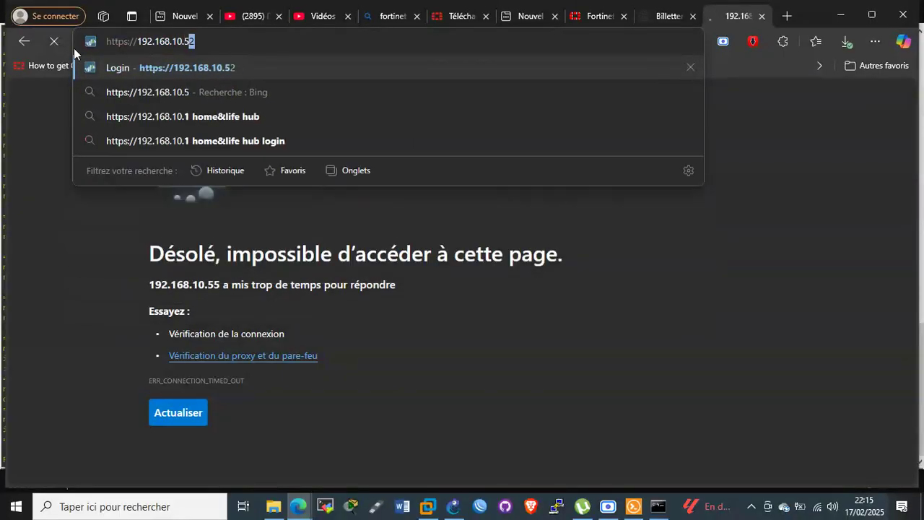
pyautogui.write('5')
pyautogui.press('Return')
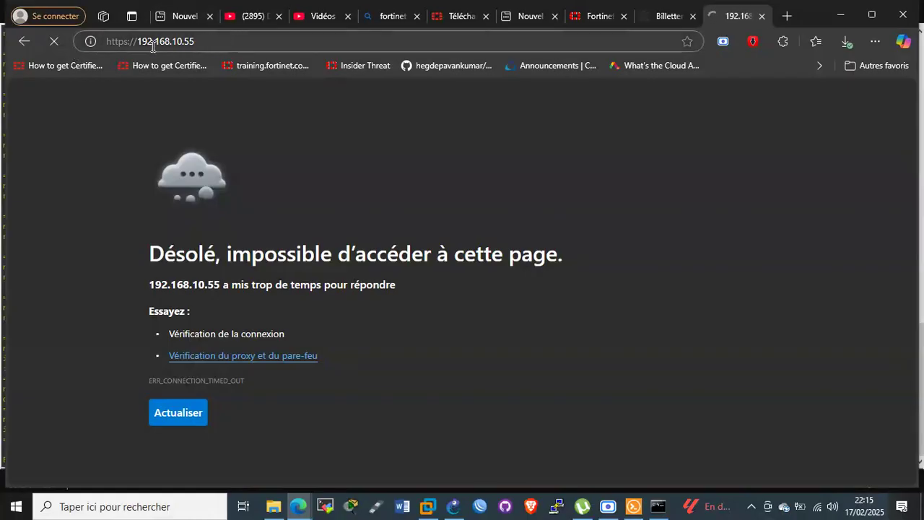
pyautogui.click(761, 15)
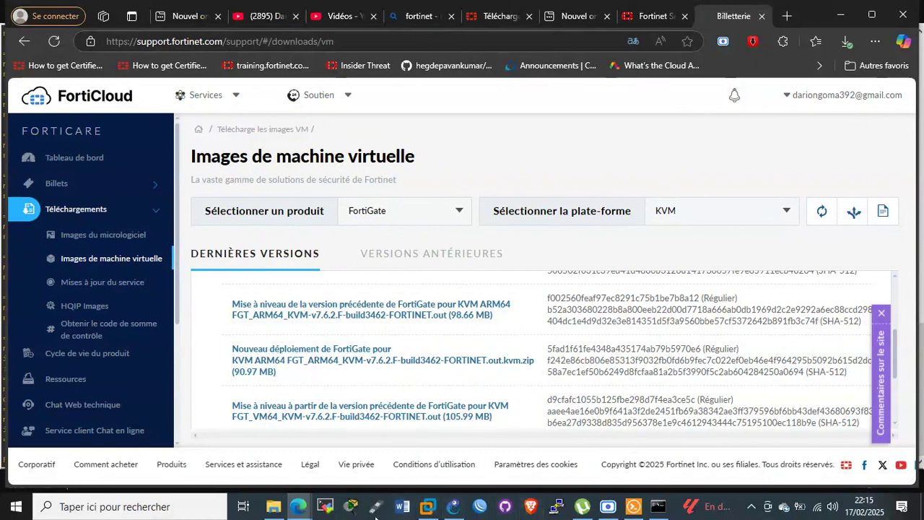
# Launch Google Chrome, dismiss the restore prompt, and load 192.168.10.55.
pyautogui.press('super')
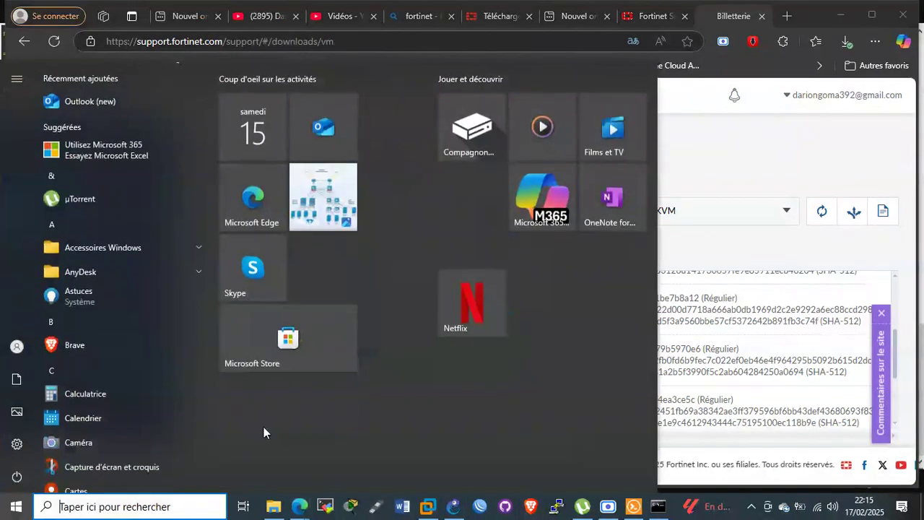
pyautogui.write('chro')
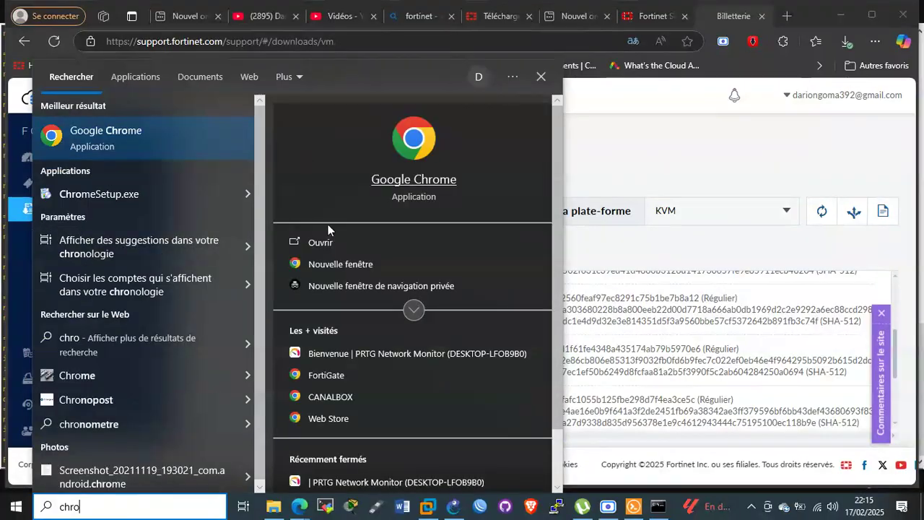
pyautogui.click(331, 241)
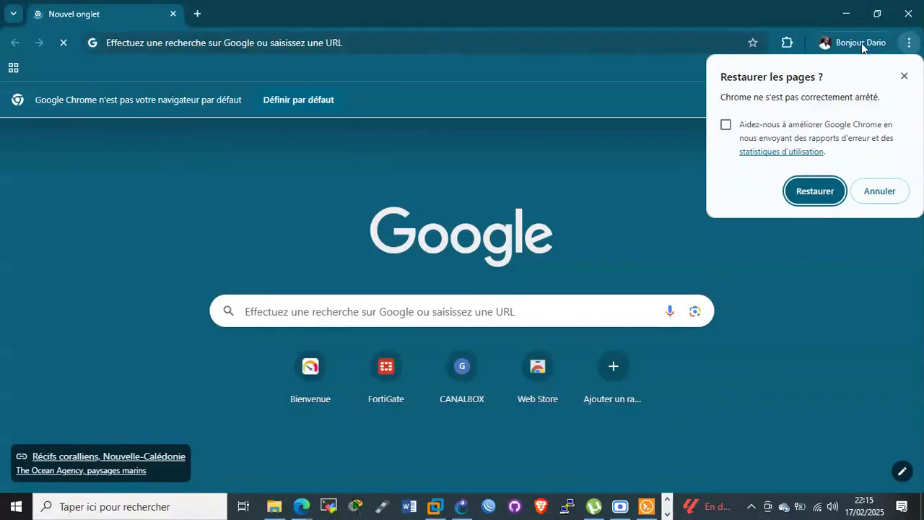
pyautogui.click(903, 76)
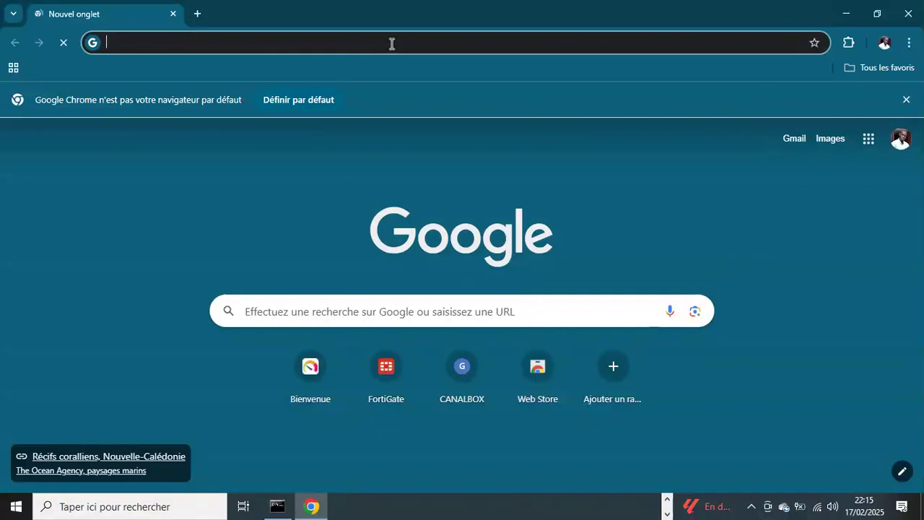
pyautogui.write('192.168.10.')
pyautogui.press('BackSpace')
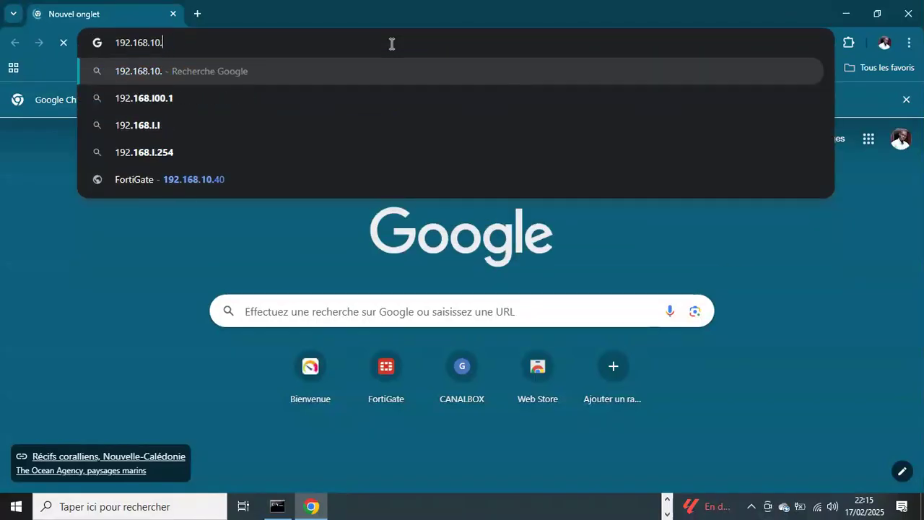
pyautogui.write('55')
pyautogui.press('Return')
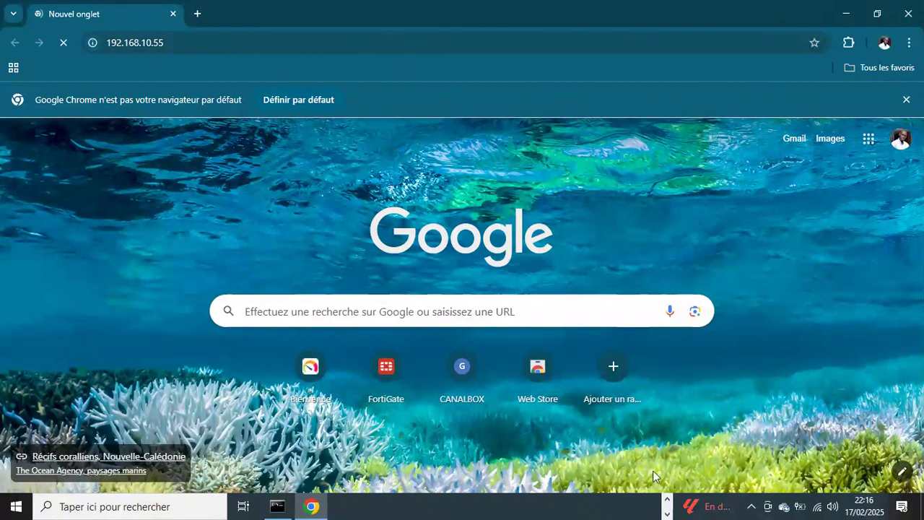
# Return to the Solar-PuTTY FortiGate console from the taskbar.
pyautogui.click(668, 500)
pyautogui.click(668, 499)
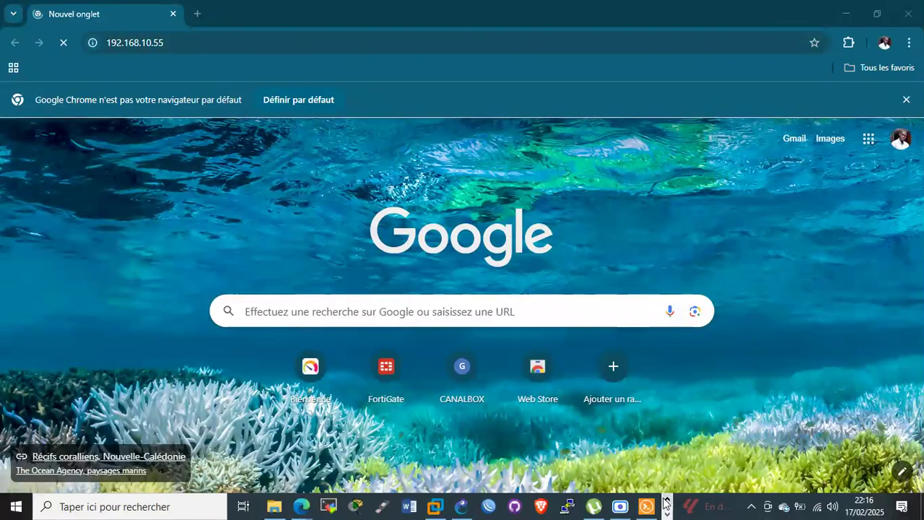
pyautogui.click(650, 512)
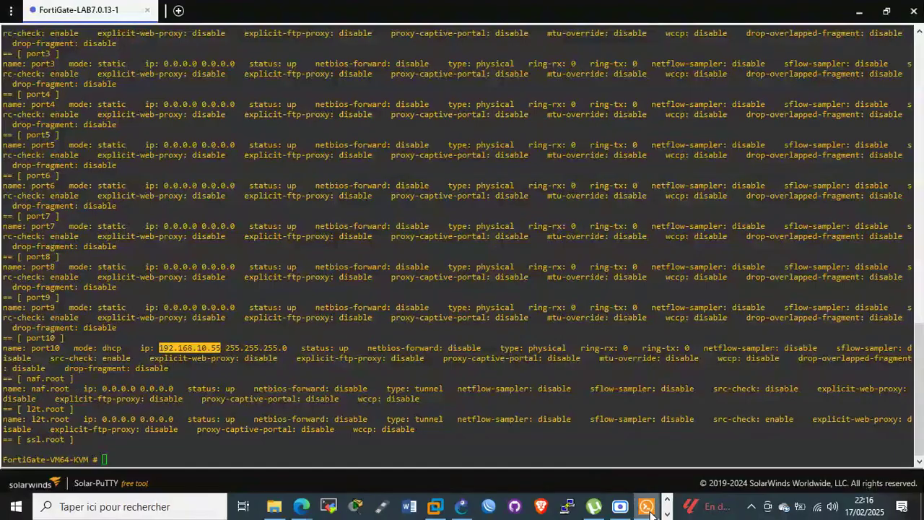
# Review port10's config history and current DHCP address in Solar-PuTTY, then return to Chrome's timed-out page.
pyautogui.doubleClick(341, 404)
pyautogui.moveTo(921, 370); pyautogui.dragTo(922, 170)
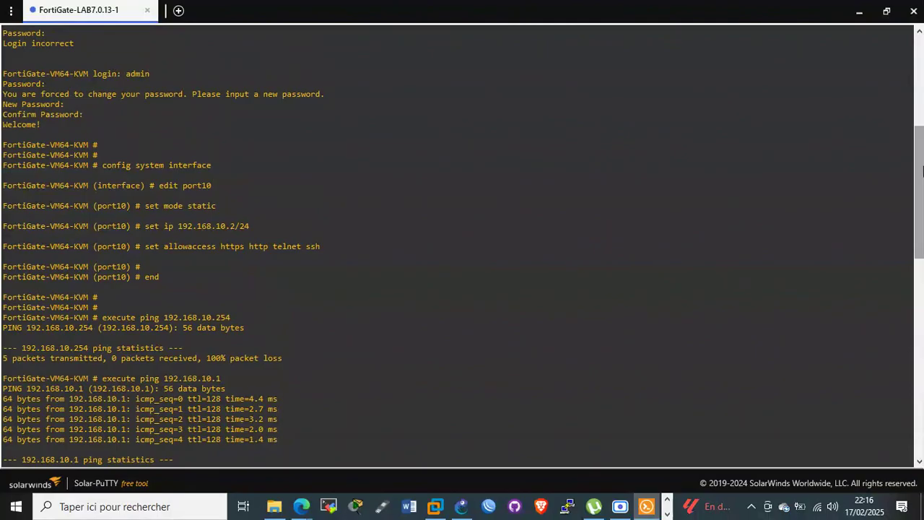
pyautogui.moveTo(922, 170); pyautogui.dragTo(923, 342)
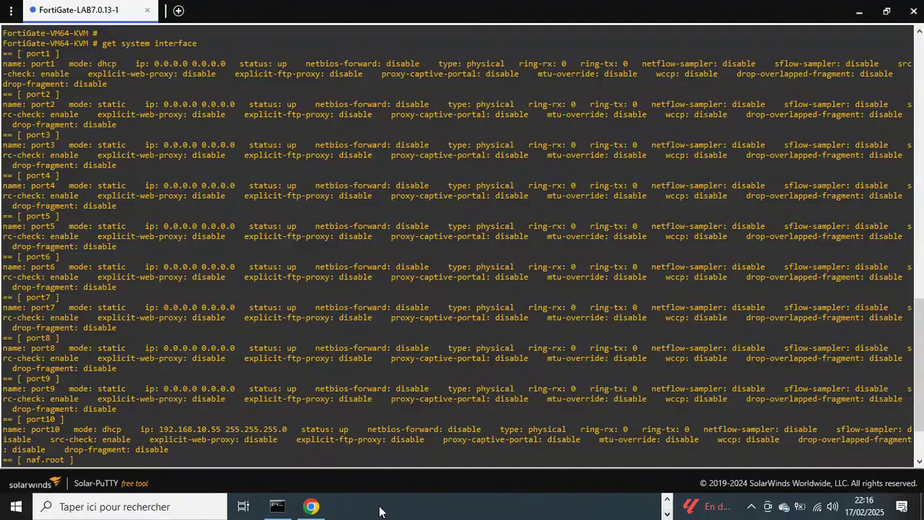
pyautogui.click(323, 507)
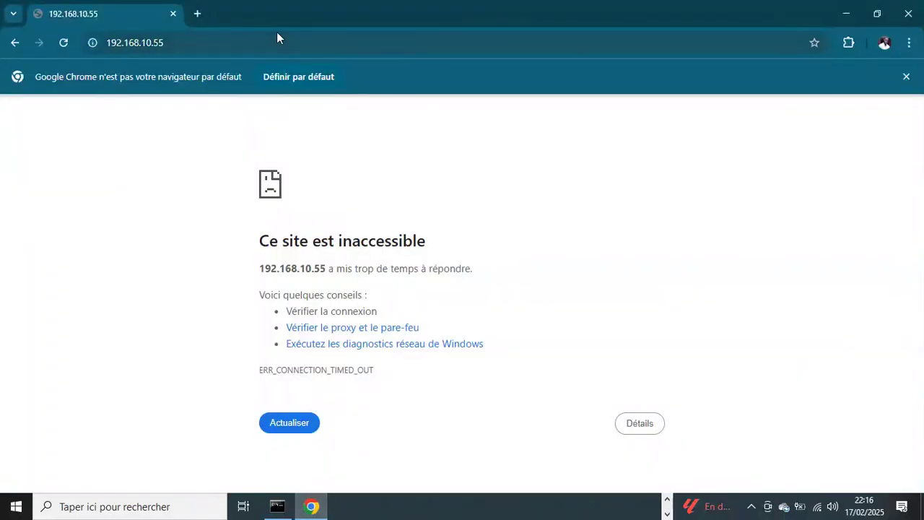
pyautogui.click(432, 140)
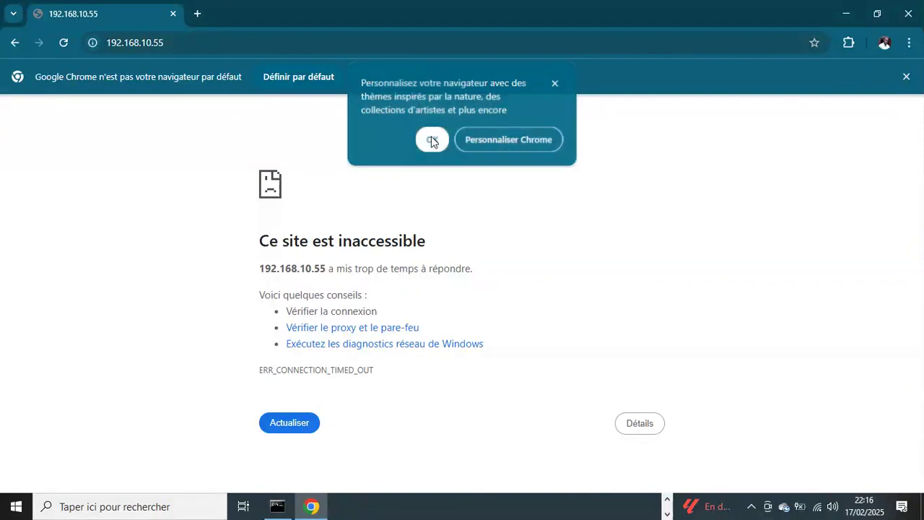
pyautogui.click(177, 42)
pyautogui.press('Return')
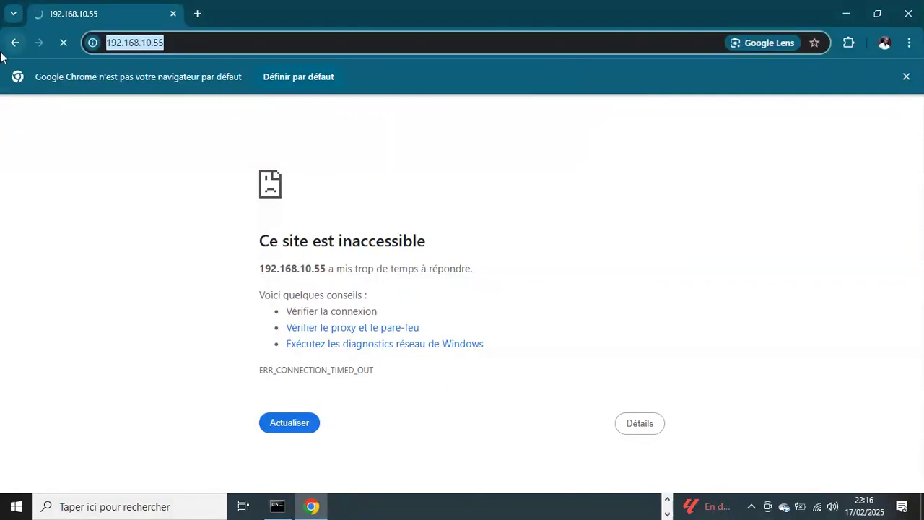
pyautogui.write('http://192.168.')
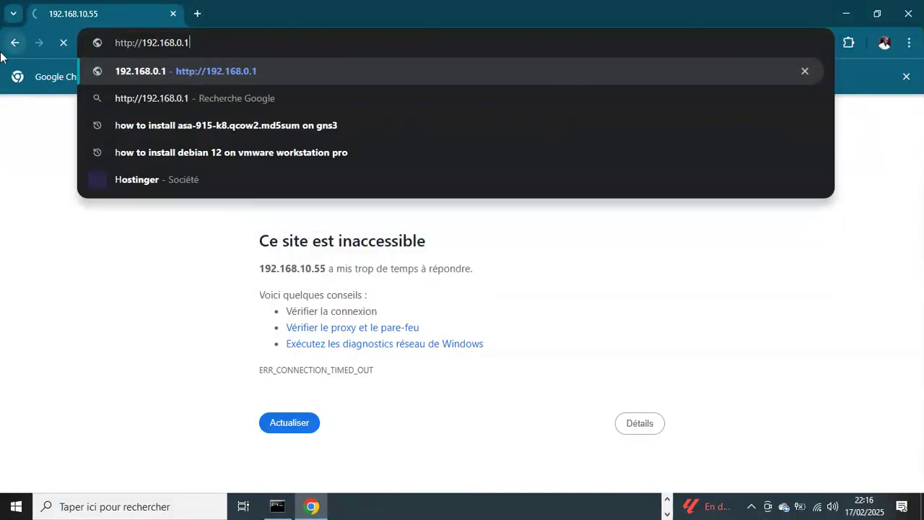
pyautogui.write('10.')
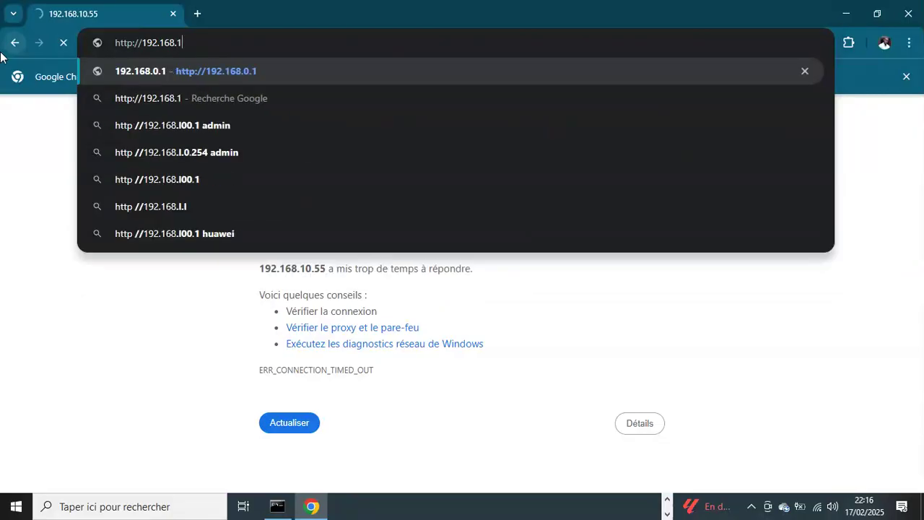
pyautogui.write('55')
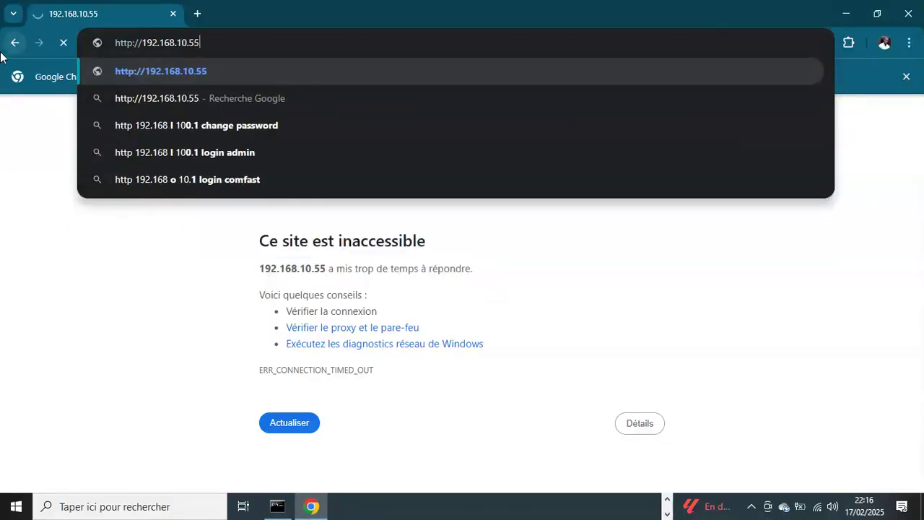
pyautogui.press('Return')
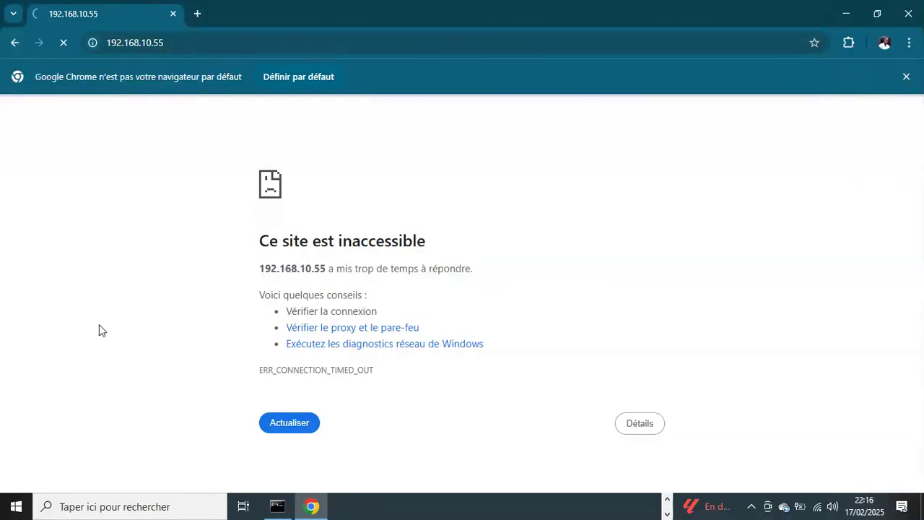
pyautogui.click(666, 499)
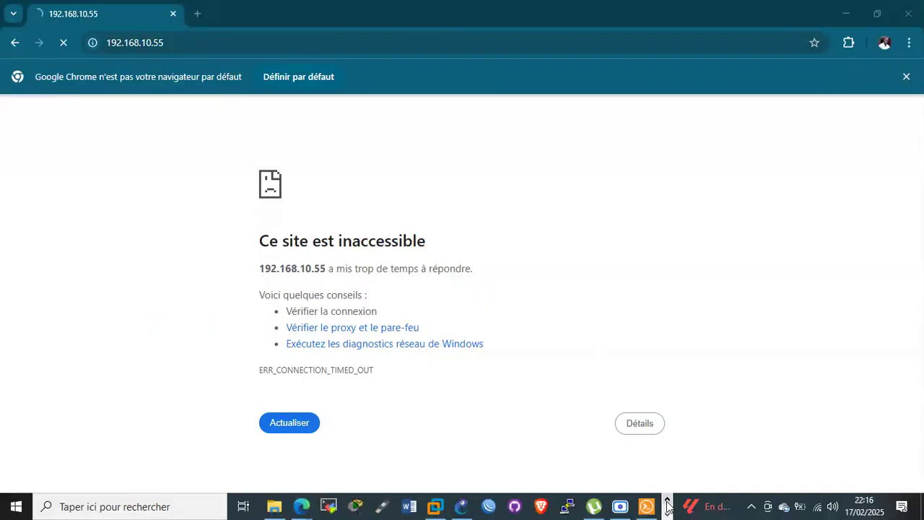
pyautogui.click(646, 506)
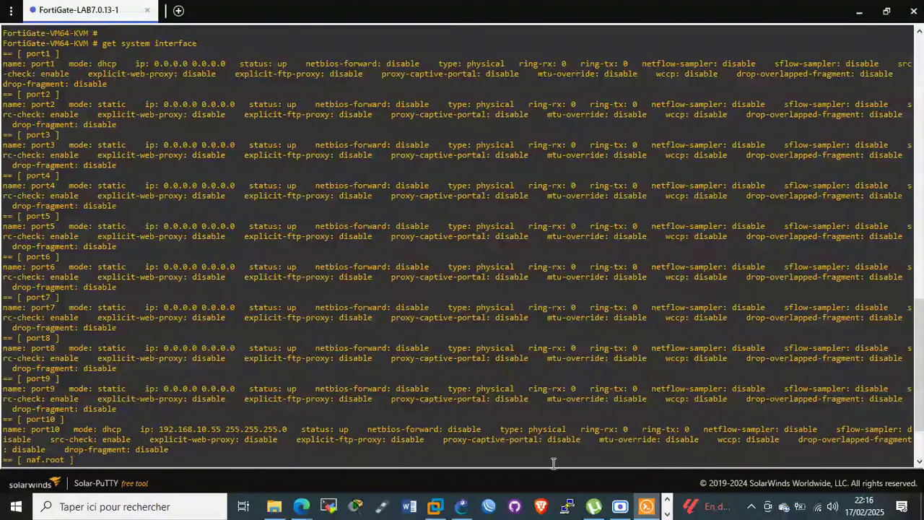
# Enter 'config system interface' and start editing port10 on the FortiGate.
pyautogui.press('Return')
pyautogui.press('Return')
pyautogui.press('Return')
pyautogui.write('c')
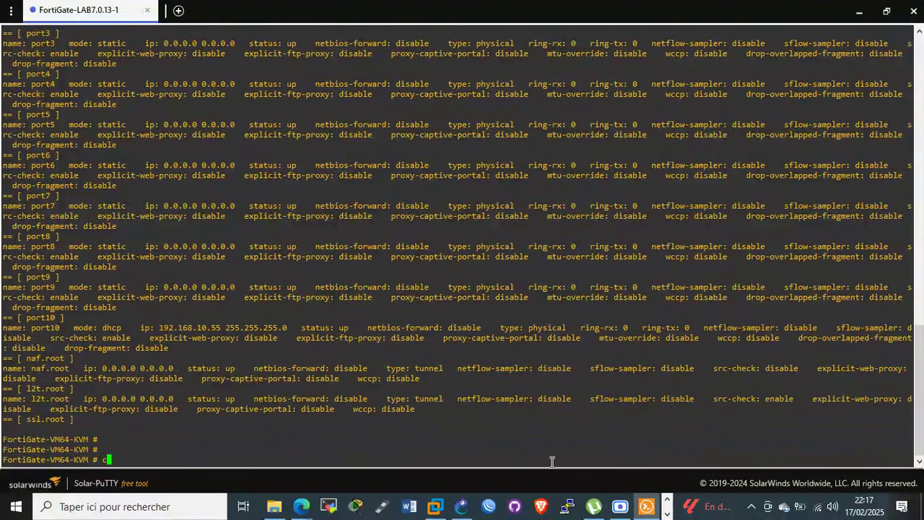
pyautogui.write('onfig system interface')
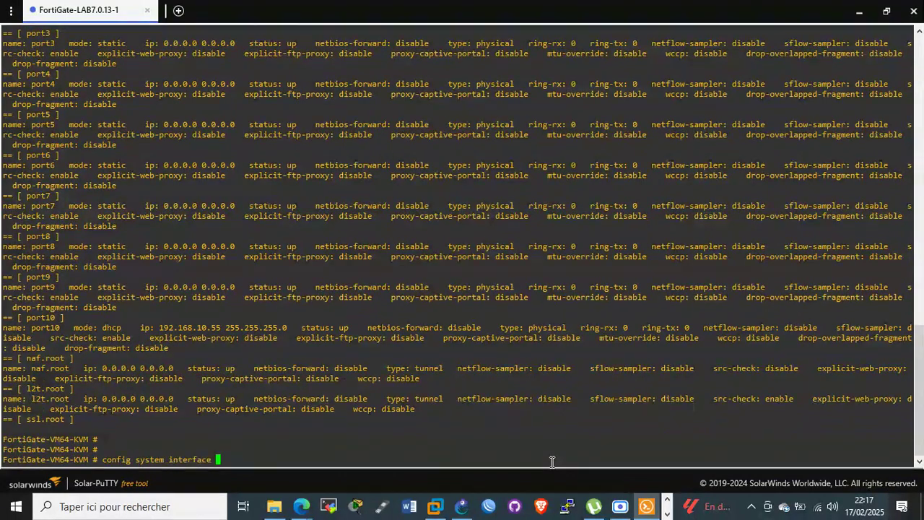
pyautogui.press('Return')
pyautogui.write('edit port10')
pyautogui.press('Return')
# Set port10 allowaccess to https http telnet ssh ping and save with 'end'.
pyautogui.write('set allowaccess ')
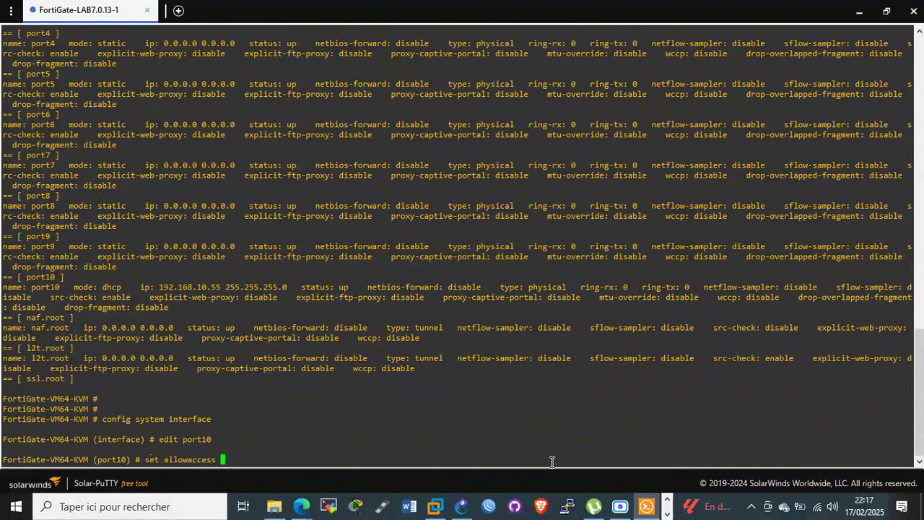
pyautogui.write('https http telnet ssh')
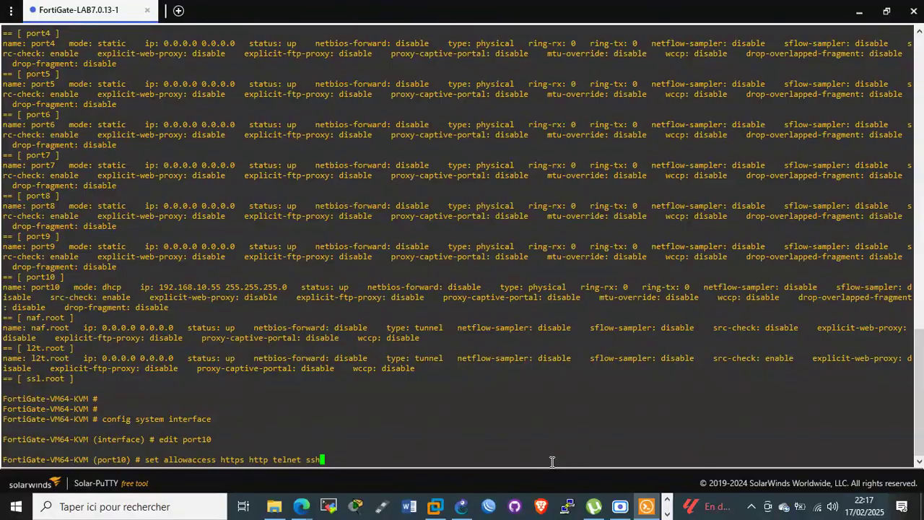
pyautogui.write(' ping snmp')
pyautogui.press('BackSpace')
pyautogui.press('BackSpace')
pyautogui.press('BackSpace')
pyautogui.press('BackSpace')
pyautogui.write('fgfm')
pyautogui.press('BackSpace')
pyautogui.press('BackSpace')
pyautogui.press('BackSpace')
pyautogui.press('BackSpace')
pyautogui.press('BackSpace')
pyautogui.press('Return')
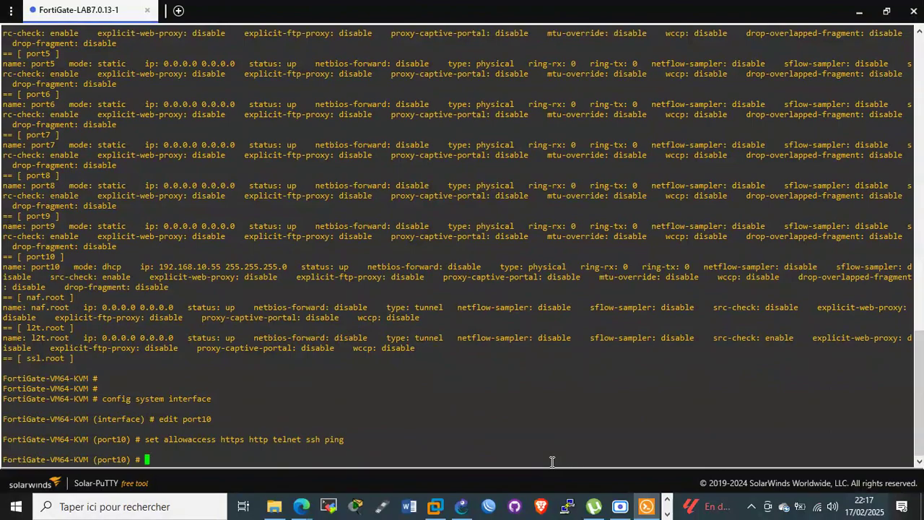
pyautogui.write('end')
pyautogui.press('Return')
pyautogui.press('Return')
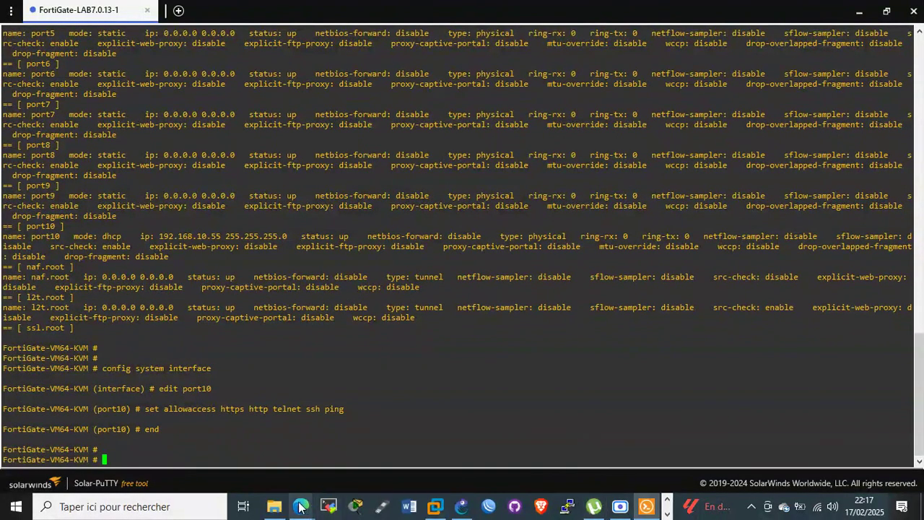
# Load 192.168.10.55 in a new Microsoft Edge tab to reach the FortiGate login page.
pyautogui.moveTo(301, 507)
pyautogui.click(237, 462)
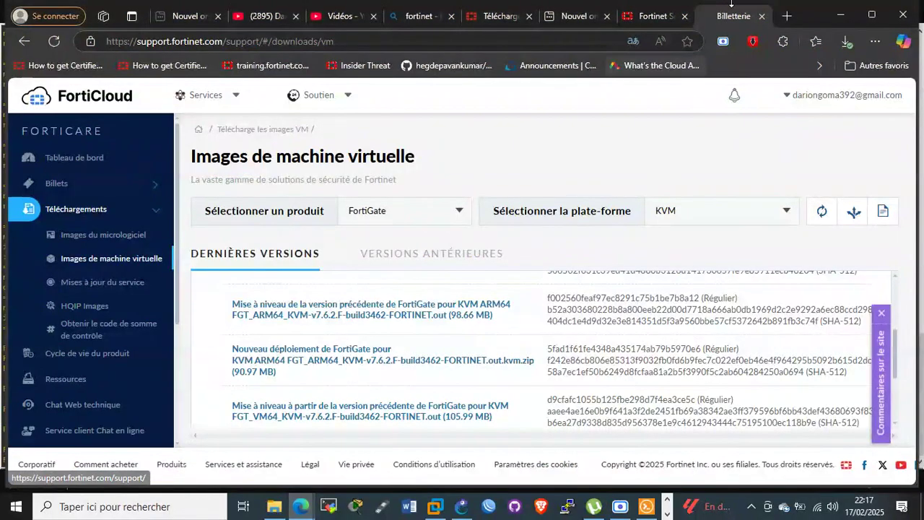
pyautogui.click(781, 18)
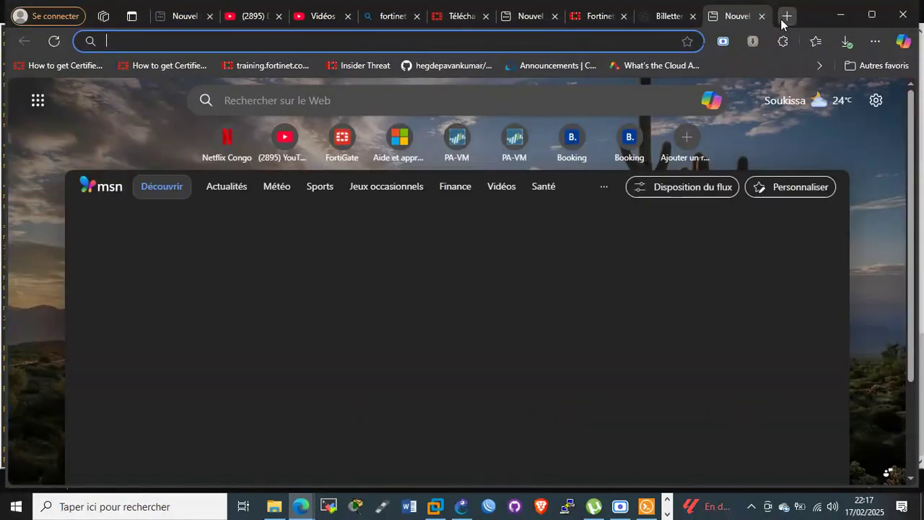
pyautogui.write('192.168.10.')
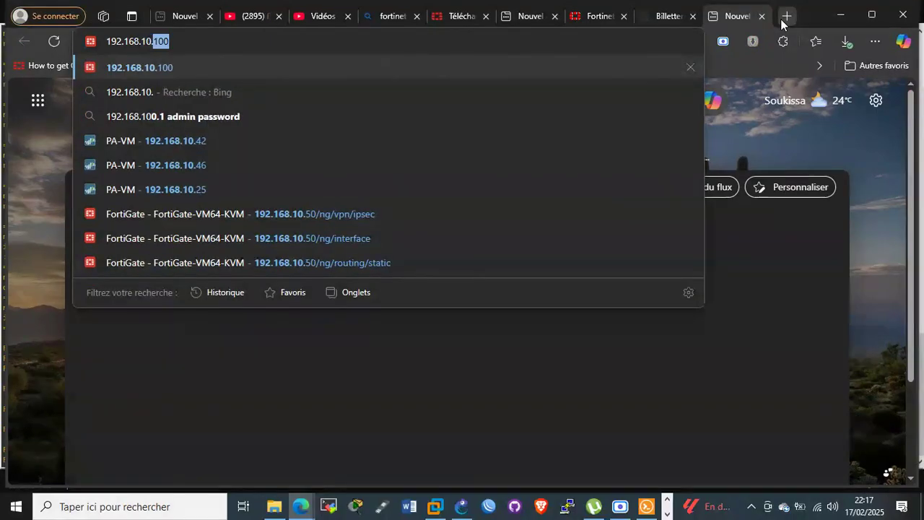
pyautogui.write('55')
pyautogui.press('Return')
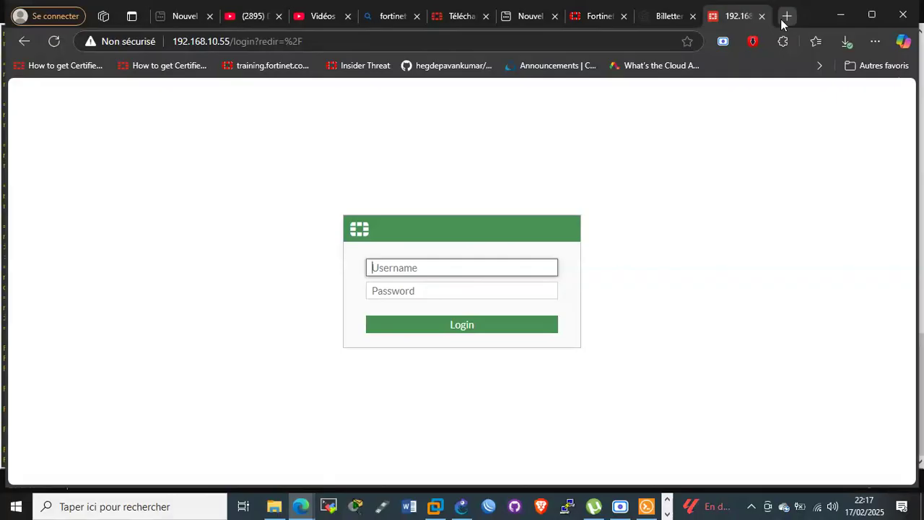
# Log in with the administrator username and password, declining Edge's offer to save the password.
pyautogui.write('admin')
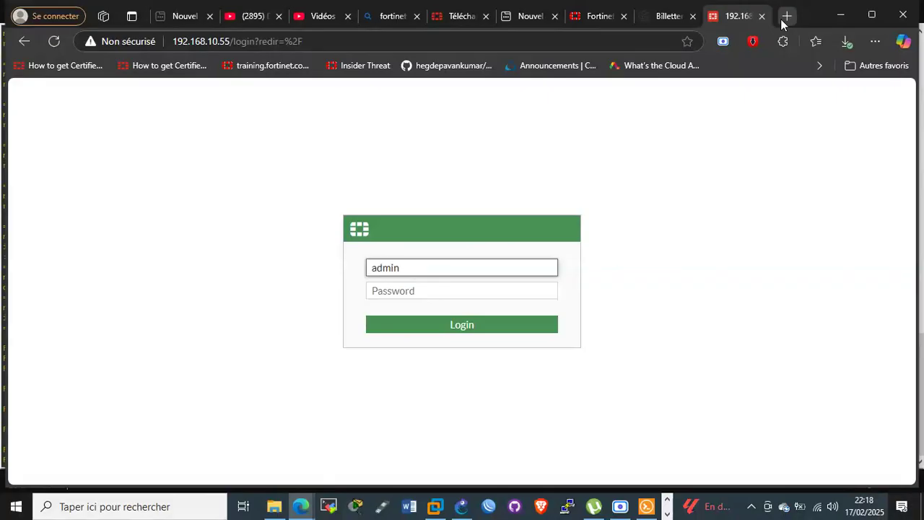
pyautogui.press('Tab')
pyautogui.write('*****')
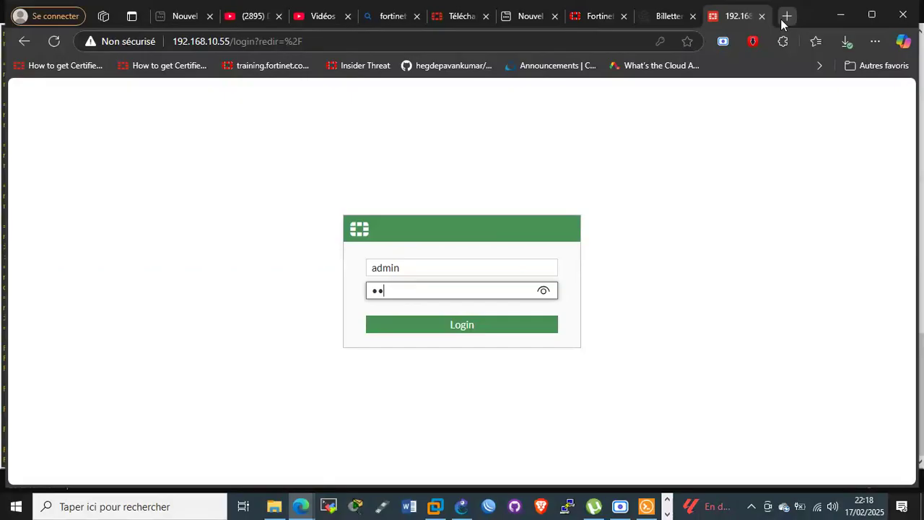
pyautogui.press('Return')
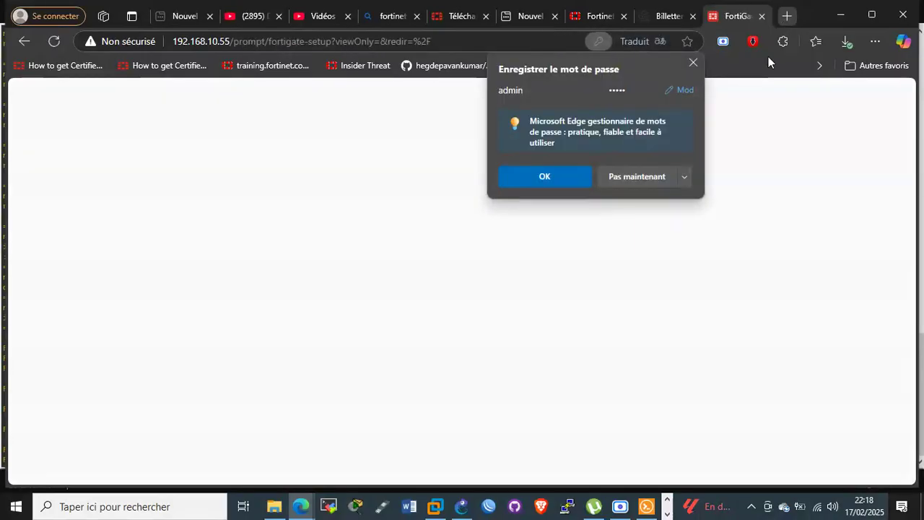
pyautogui.click(637, 175)
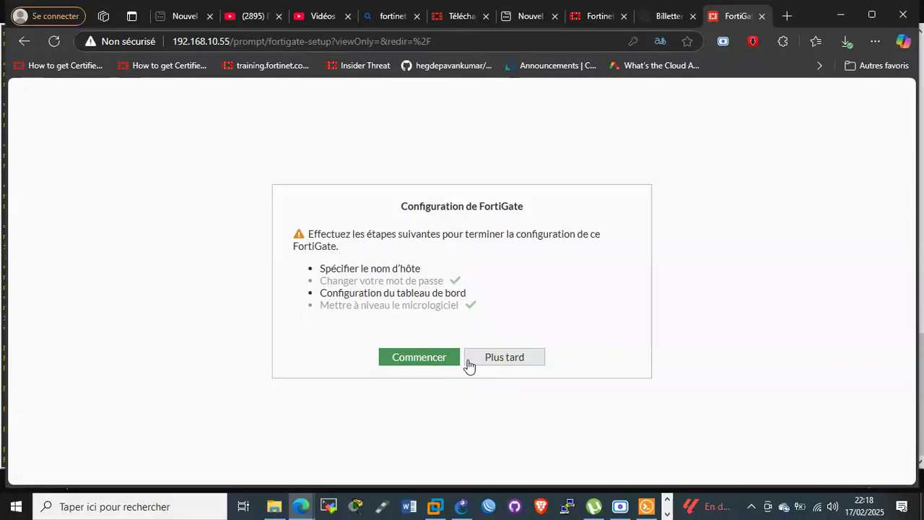
# Choose 'Plus tard', dismiss the FortiOS 7.0.0 overview permanently, and browse the Statut dashboard.
pyautogui.click(488, 358)
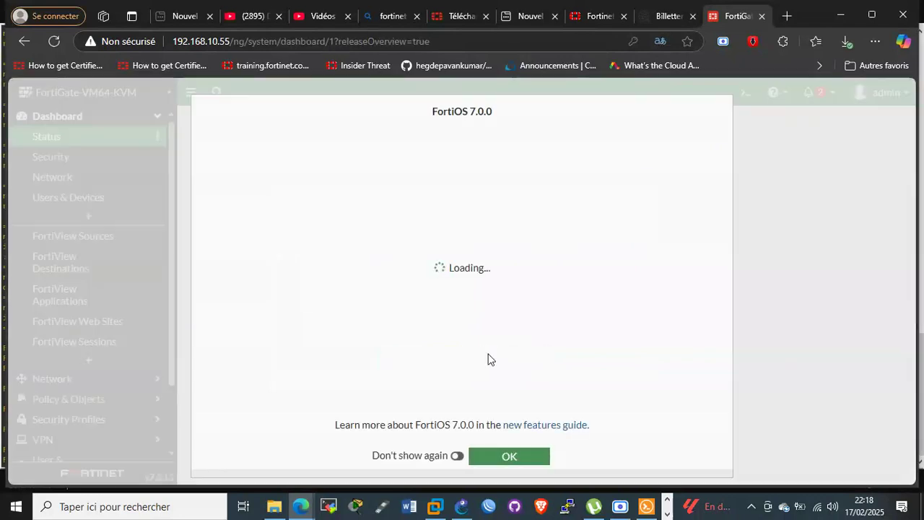
pyautogui.click(454, 455)
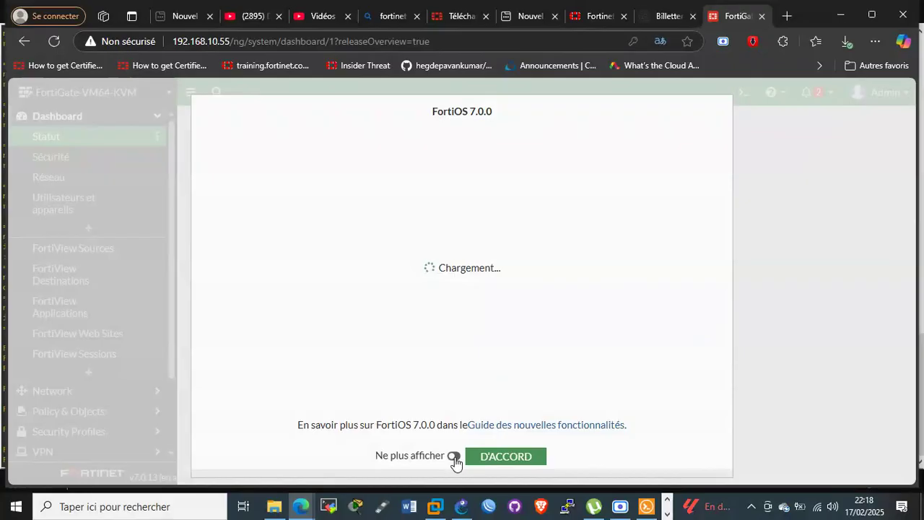
pyautogui.click(505, 456)
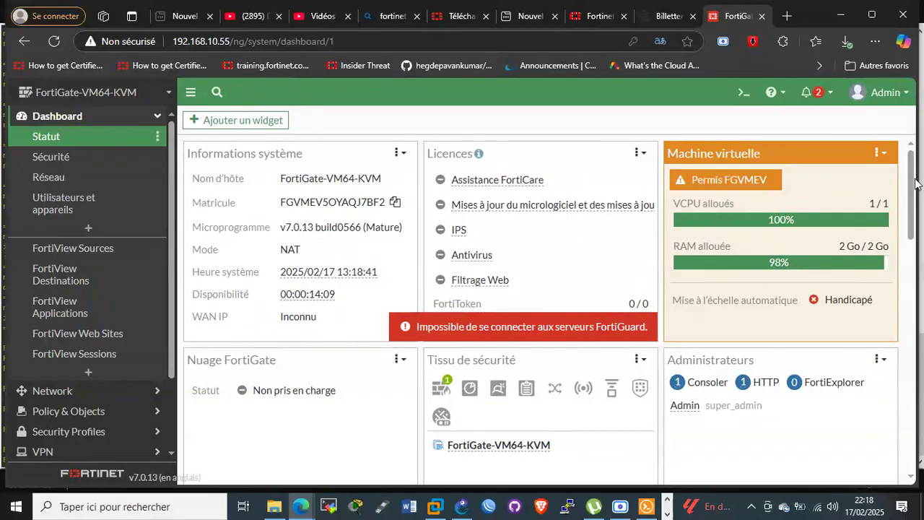
pyautogui.scroll(-5, 919, 217)
pyautogui.scroll(-5, 922, 292)
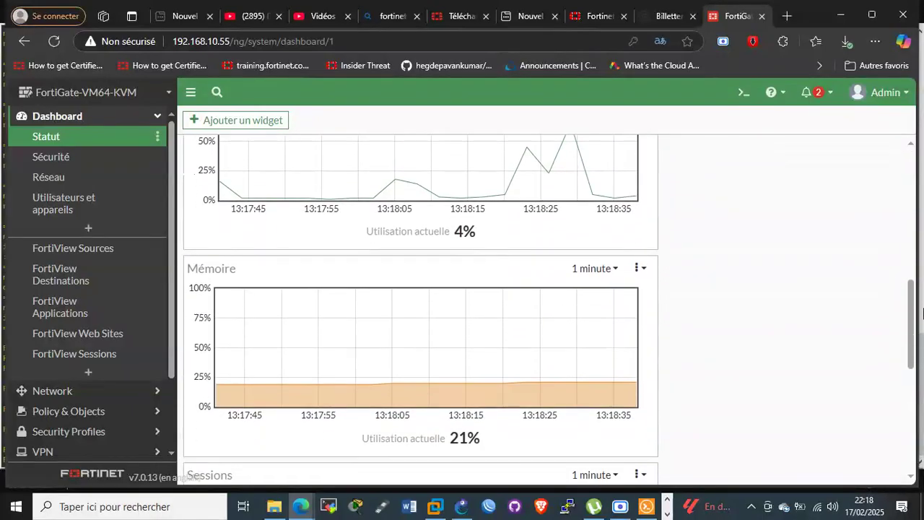
pyautogui.scroll(8, 921, 229)
pyautogui.scroll(4, 921, 229)
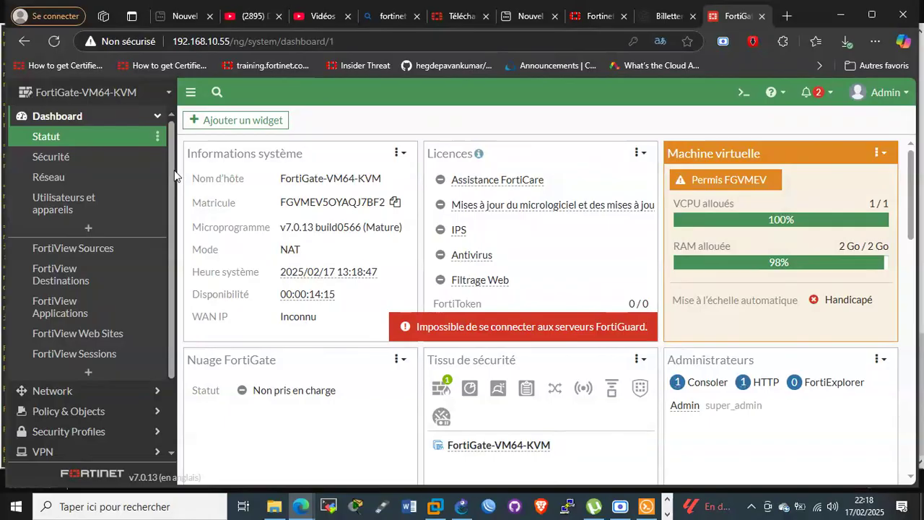
pyautogui.scroll(-3, 177, 206)
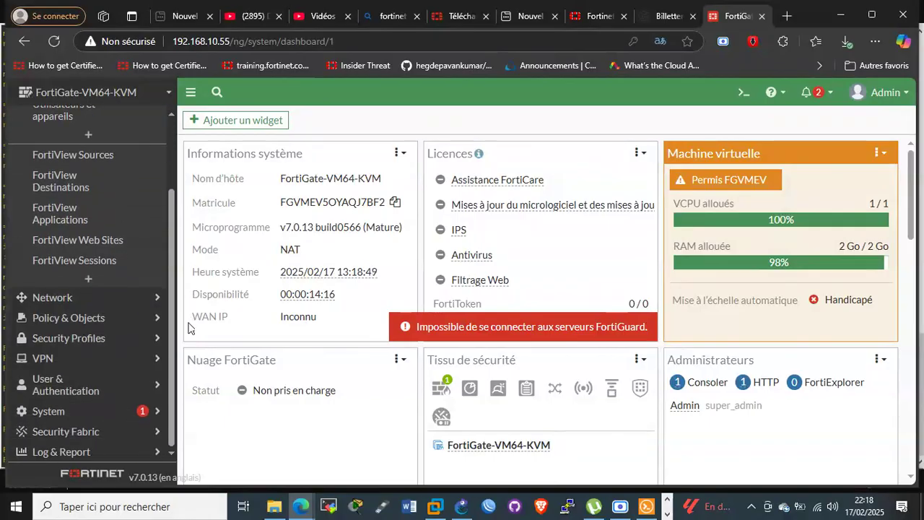
pyautogui.scroll(3, 166, 210)
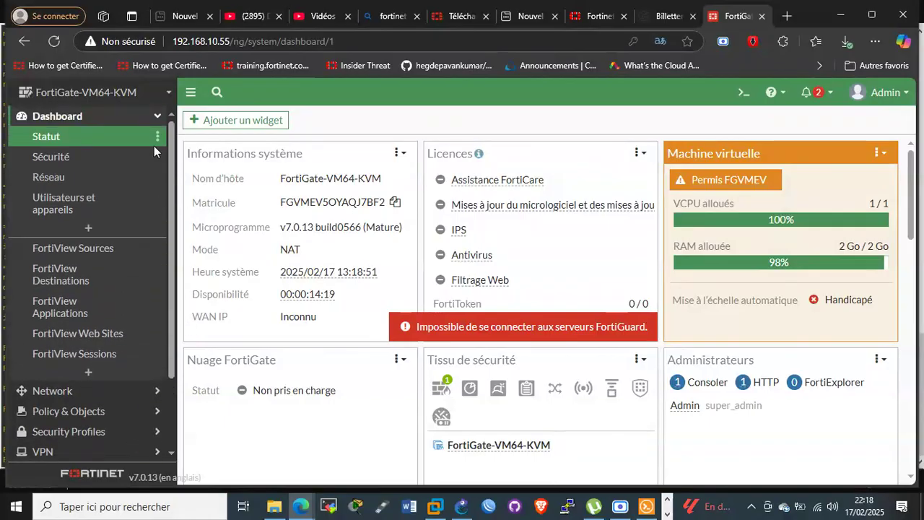
pyautogui.scroll(-3, 155, 187)
pyautogui.scroll(3, 170, 217)
pyautogui.moveTo(171, 335); pyautogui.dragTo(189, 402)
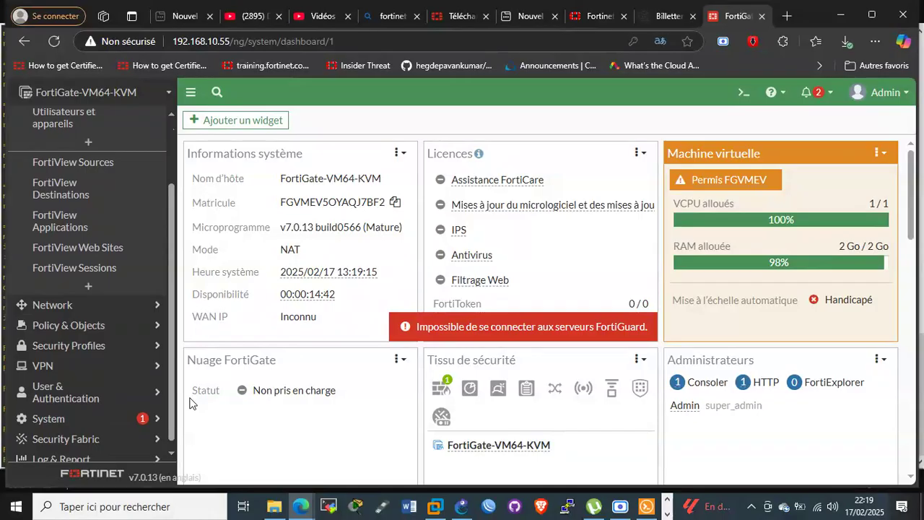